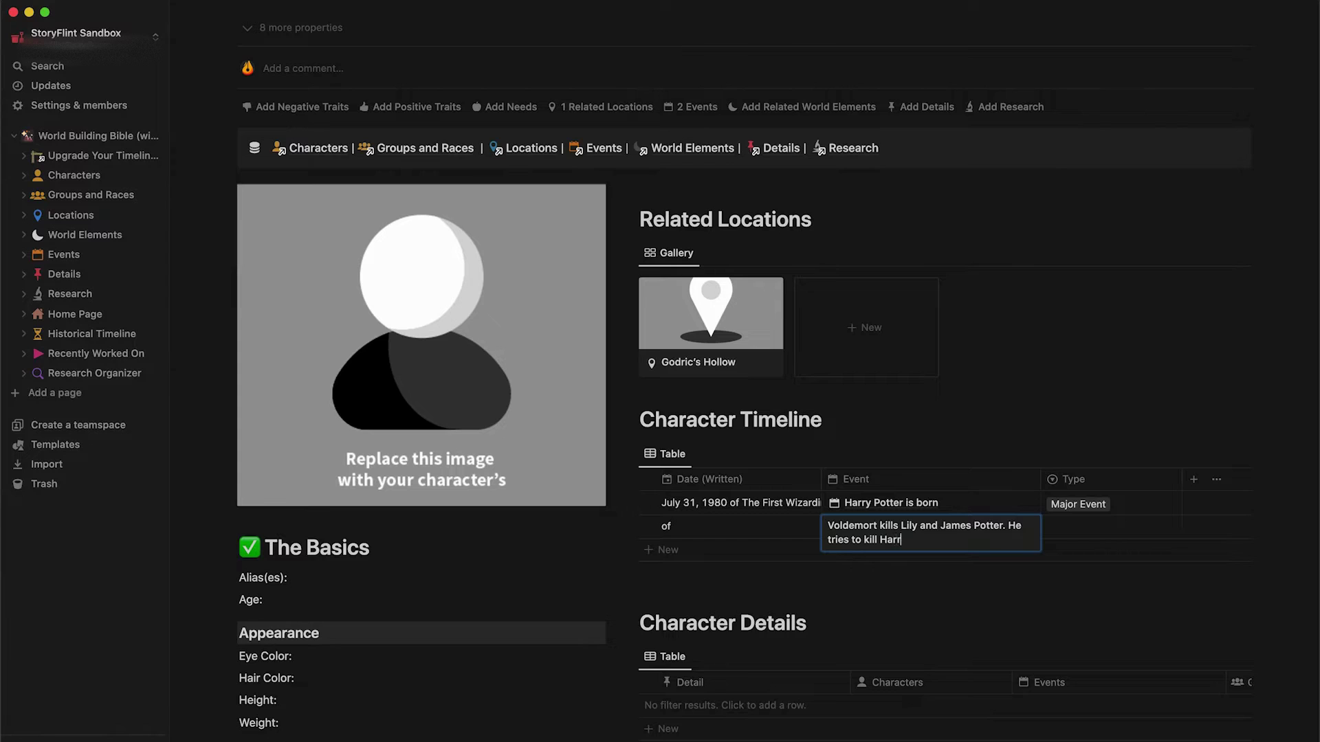
Step: Complete the new timeline event's title so it ends "Harry Potter, but the curse rebounds on himself and destroys his body."
type("er, but the curse rebonunds")
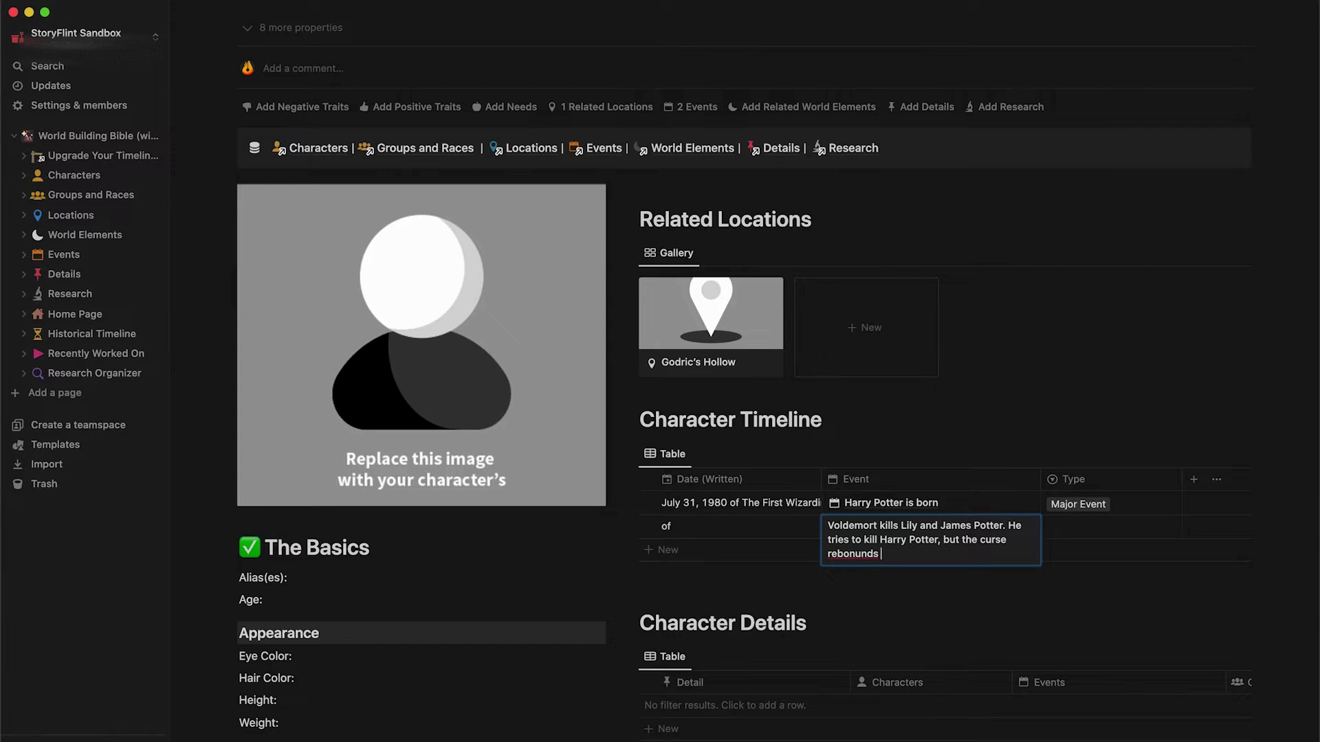
key("BackSpace")
key("BackSpace")
key("BackSpace")
key("BackSpace")
key("BackSpace")
key("BackSpace")
type("unds on himself and destroys his body.")
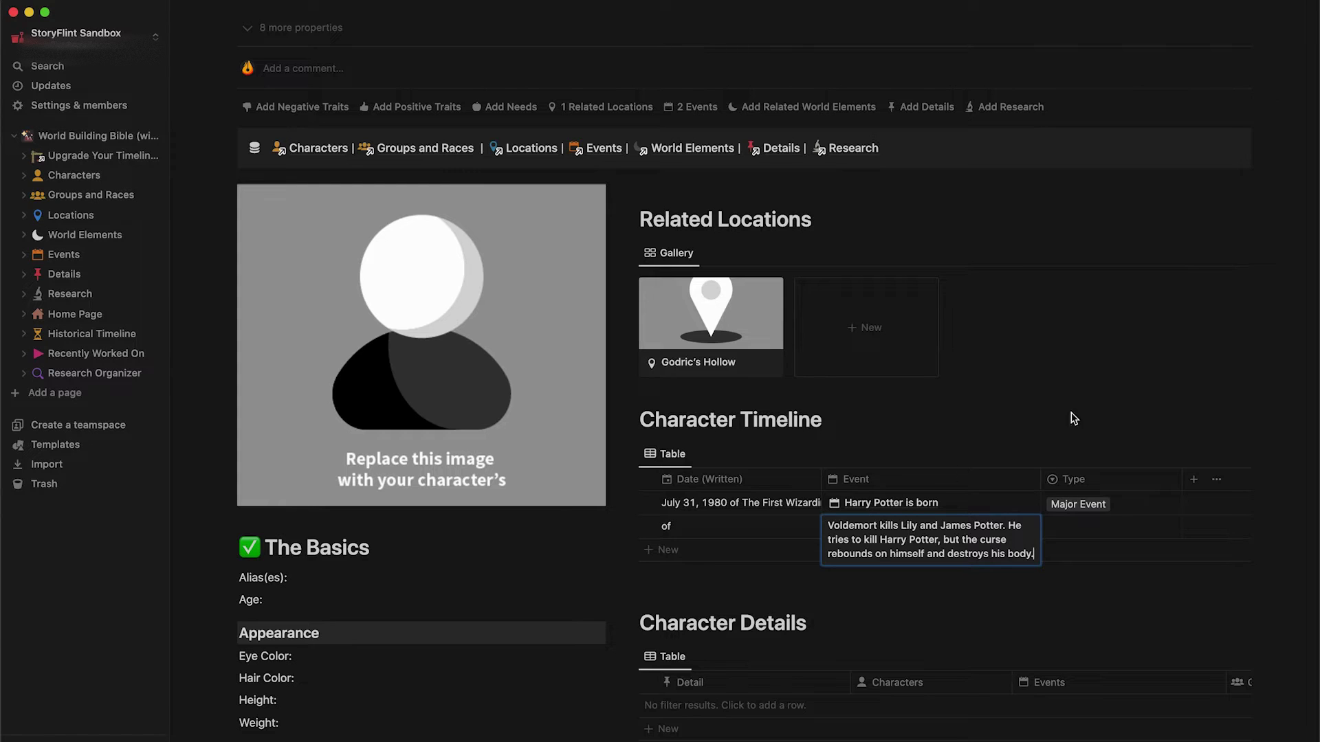
key("Escape")
Step: Set the type of the new Voldemort event in the Character Timeline to Major Event
left_click(1084, 531)
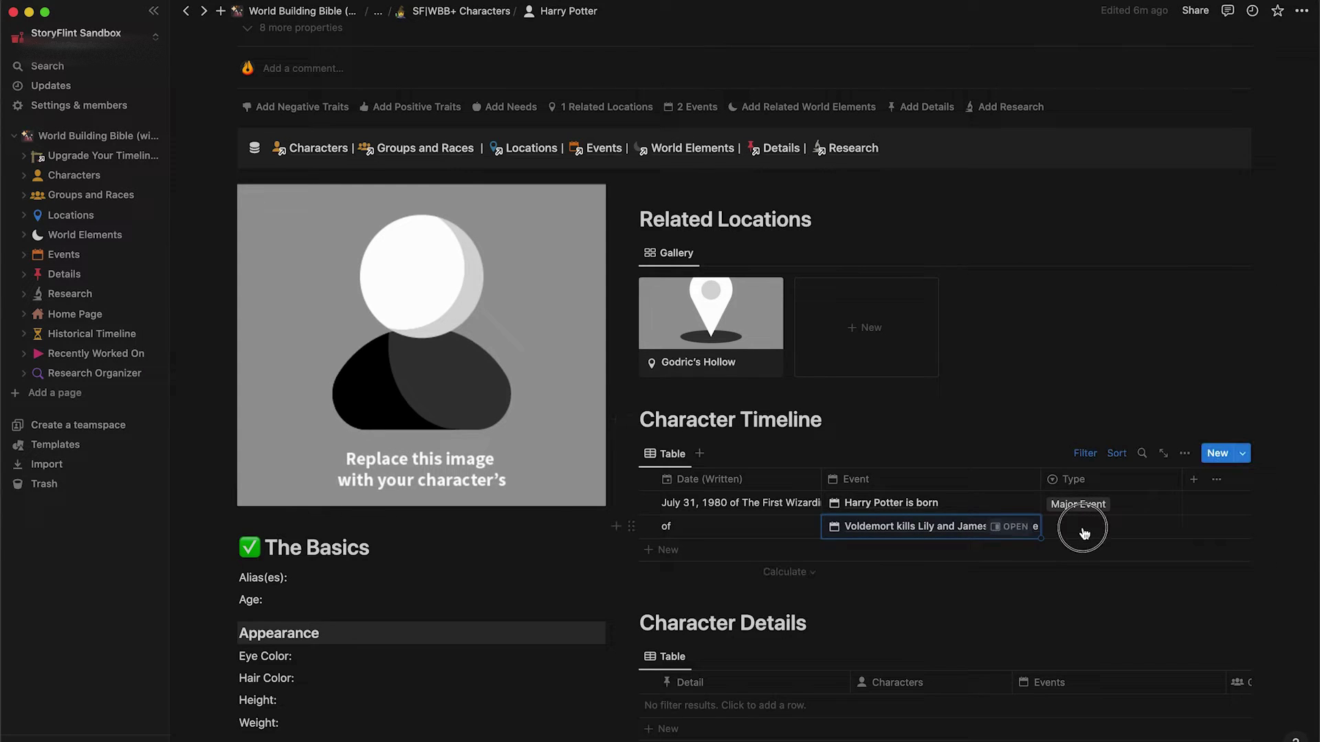
left_click(1108, 582)
key("Escape")
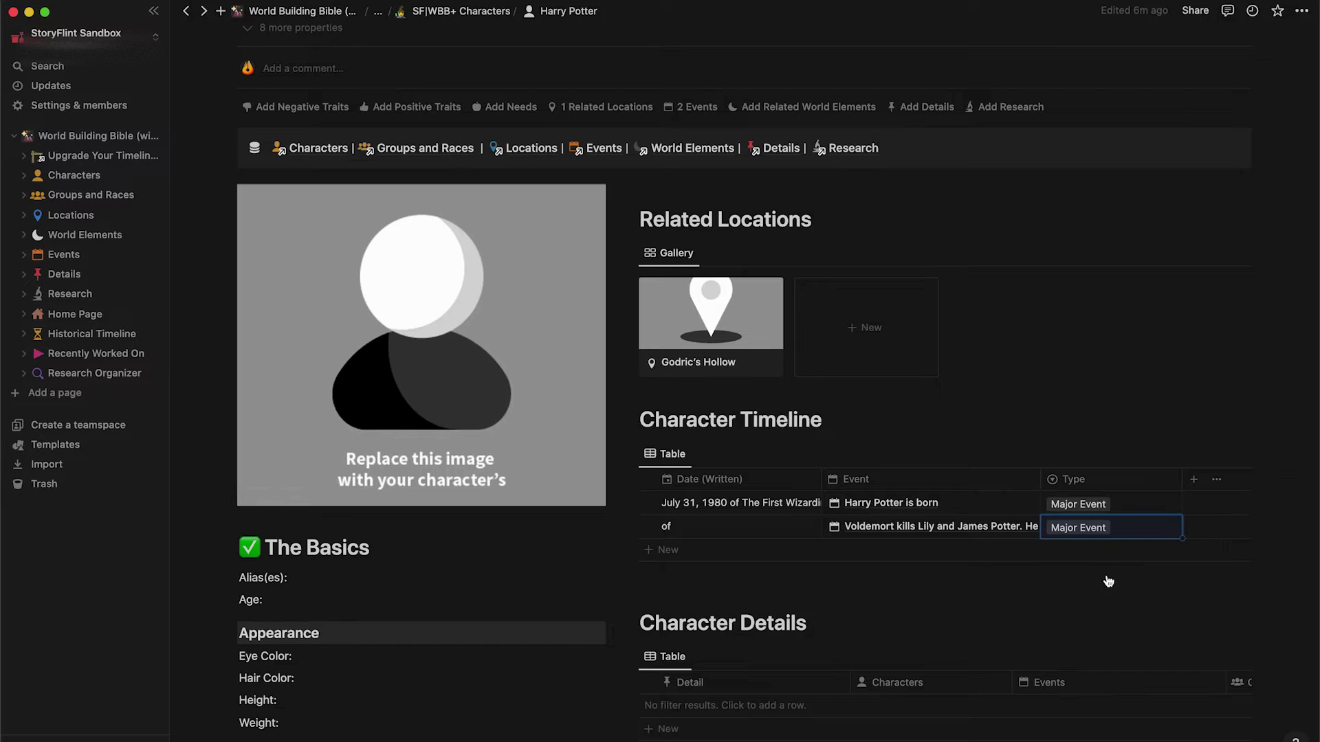
key("Escape")
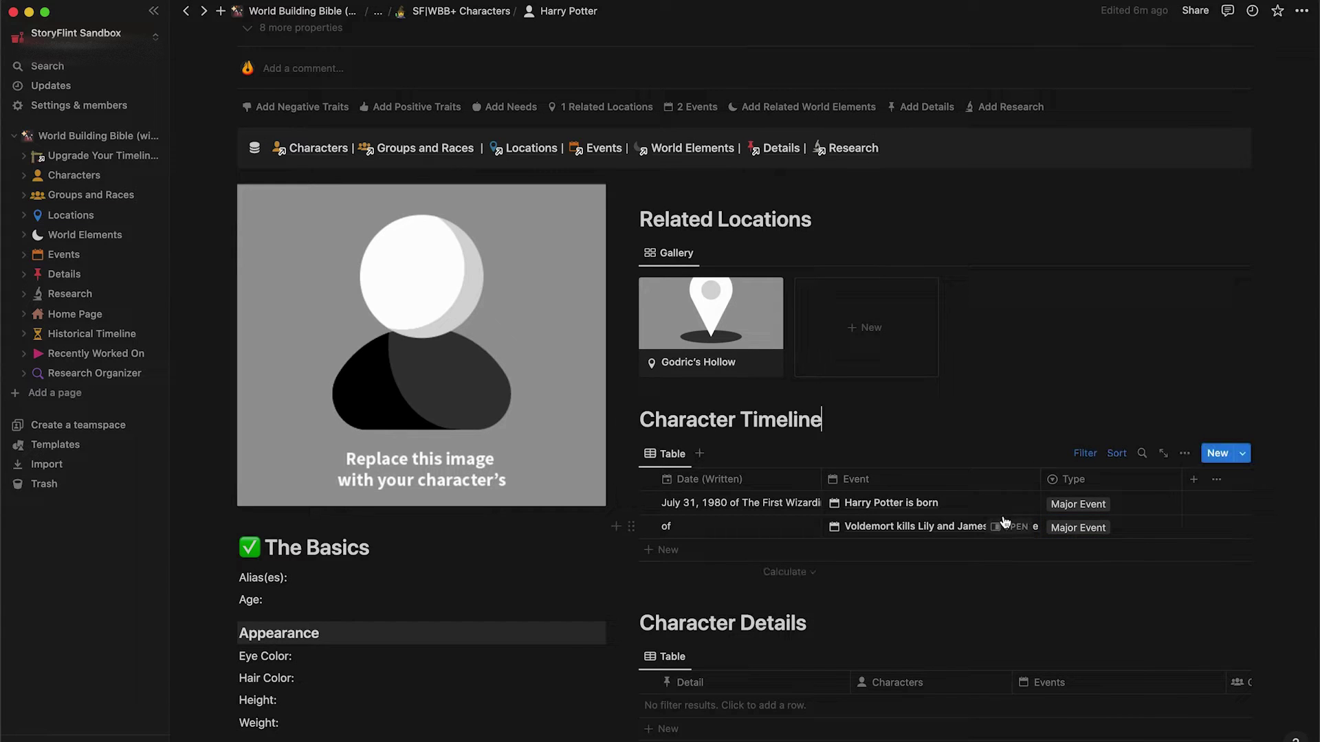
Step: Open the Voldemort event's page from the Character Timeline and link its era to The First Wizarding War
left_click(1004, 524)
left_click(1013, 530)
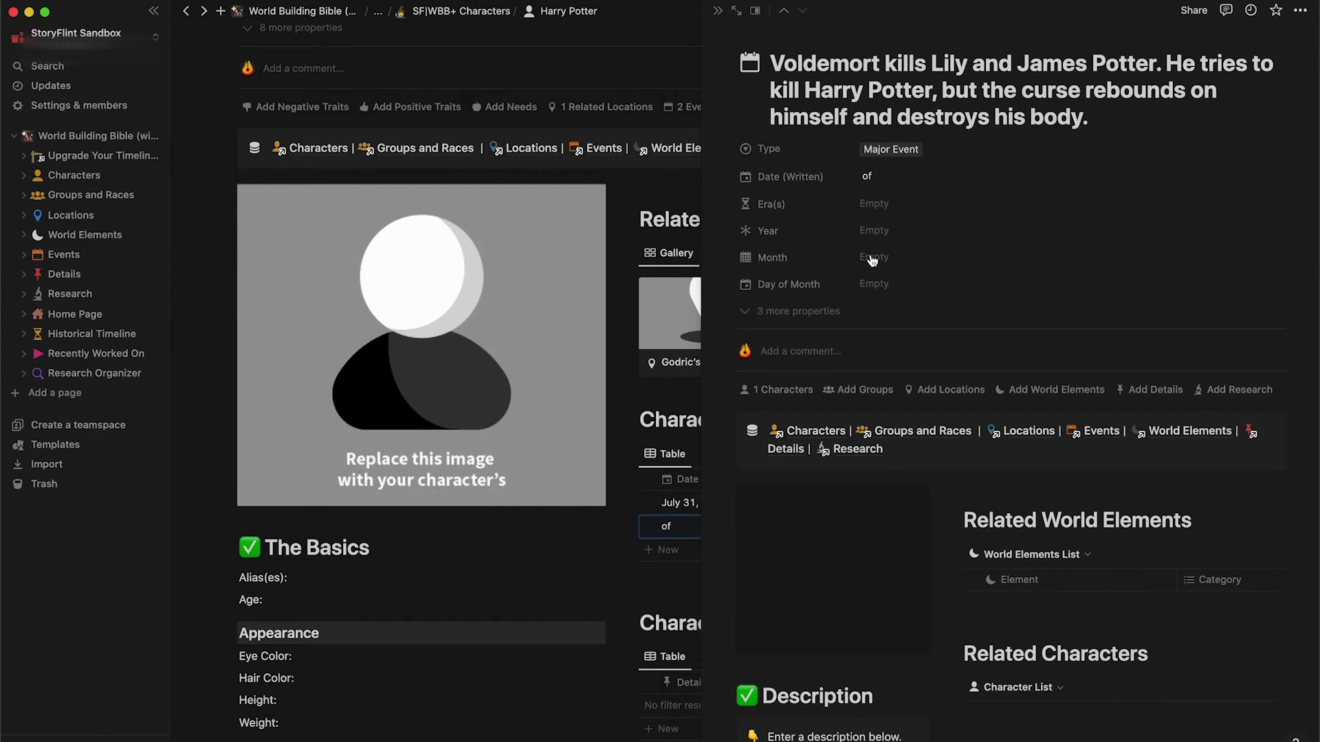
left_click(872, 204)
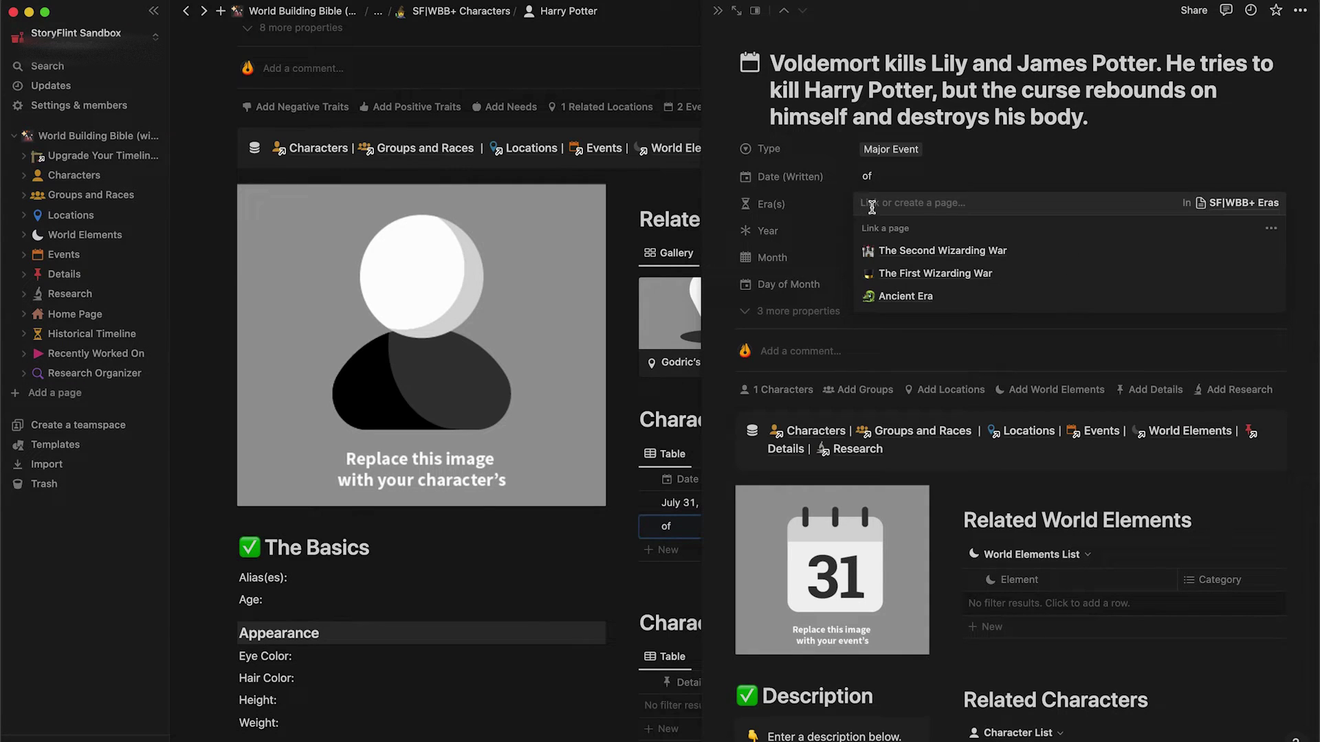
left_click(920, 275)
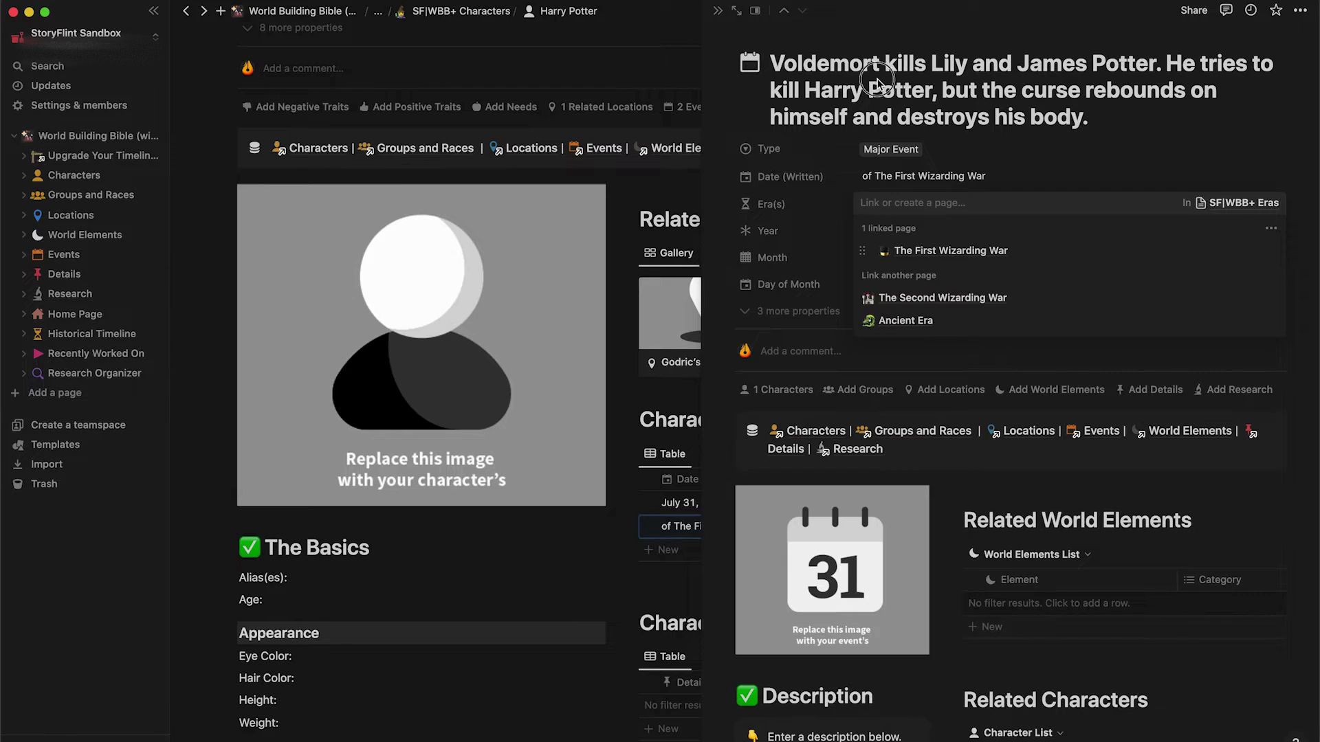
key("Escape")
Step: Fill in the event's date with year 1981, month October and day of month 31
left_click(878, 233)
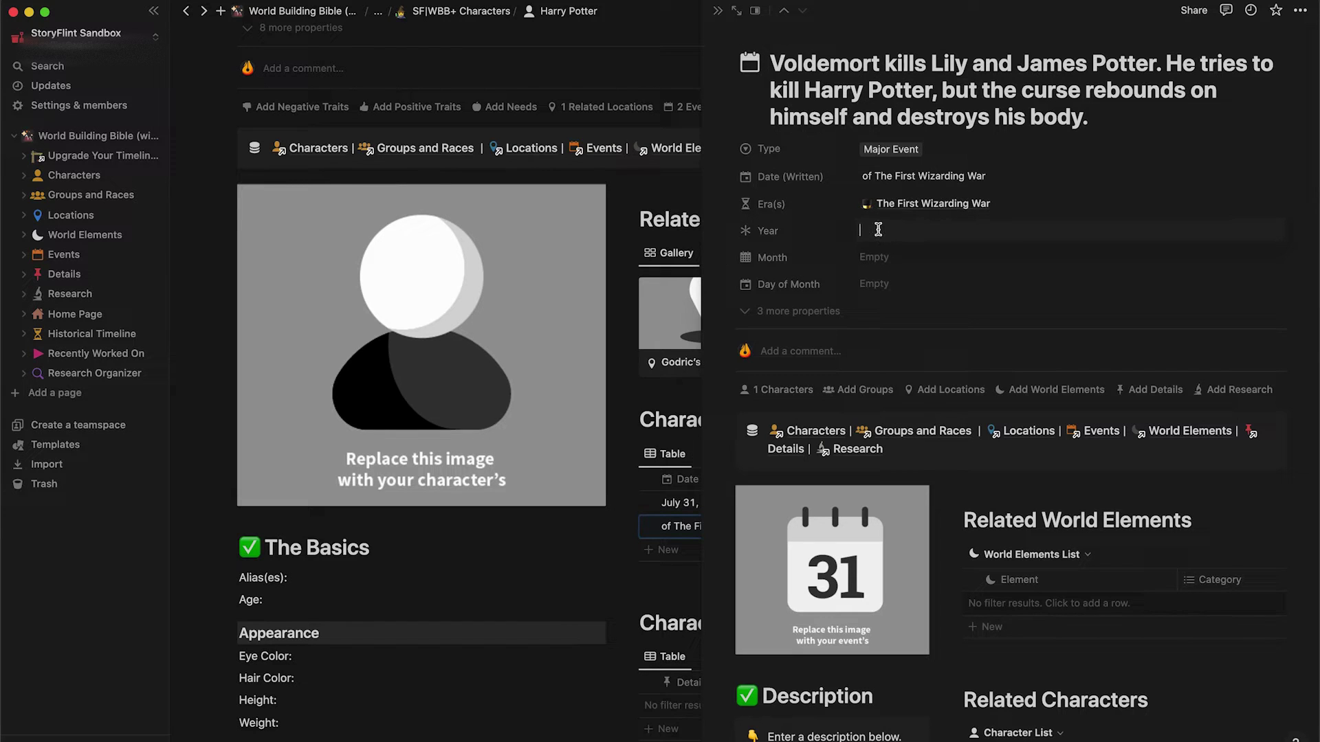
type("1981")
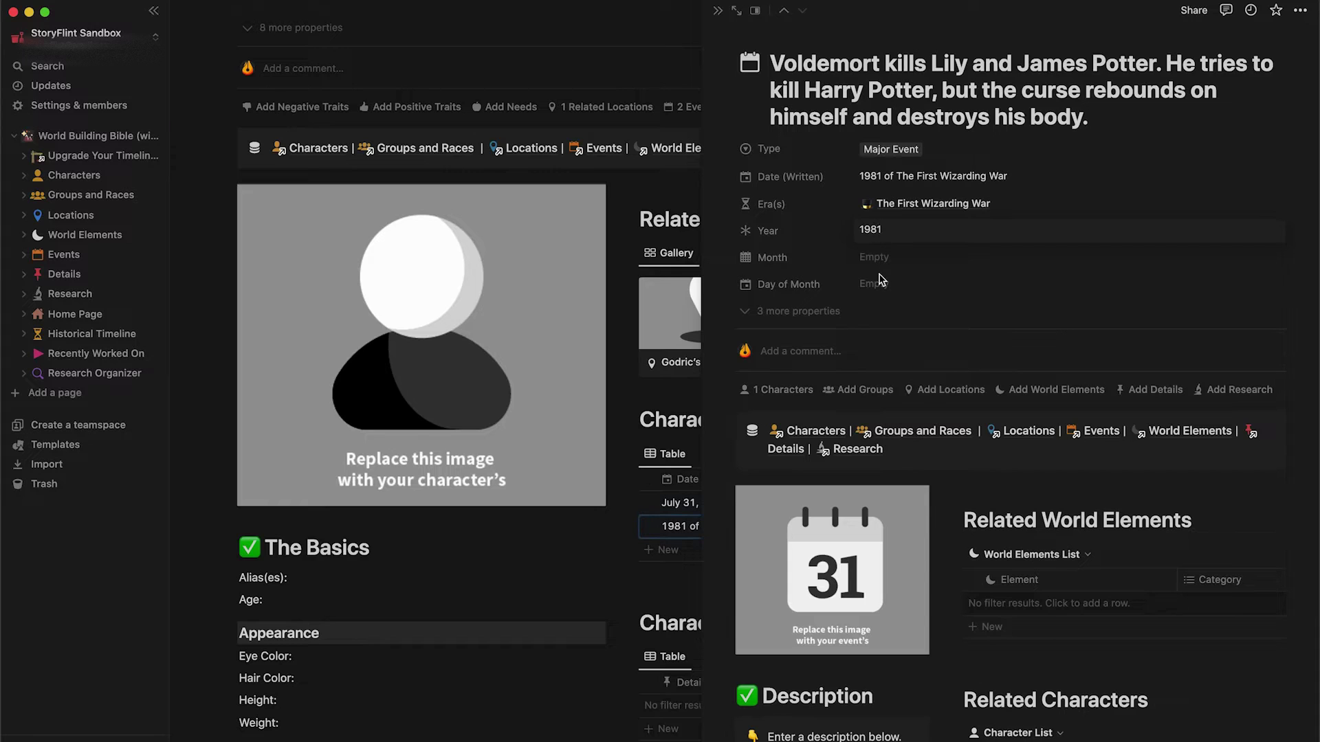
key("Return")
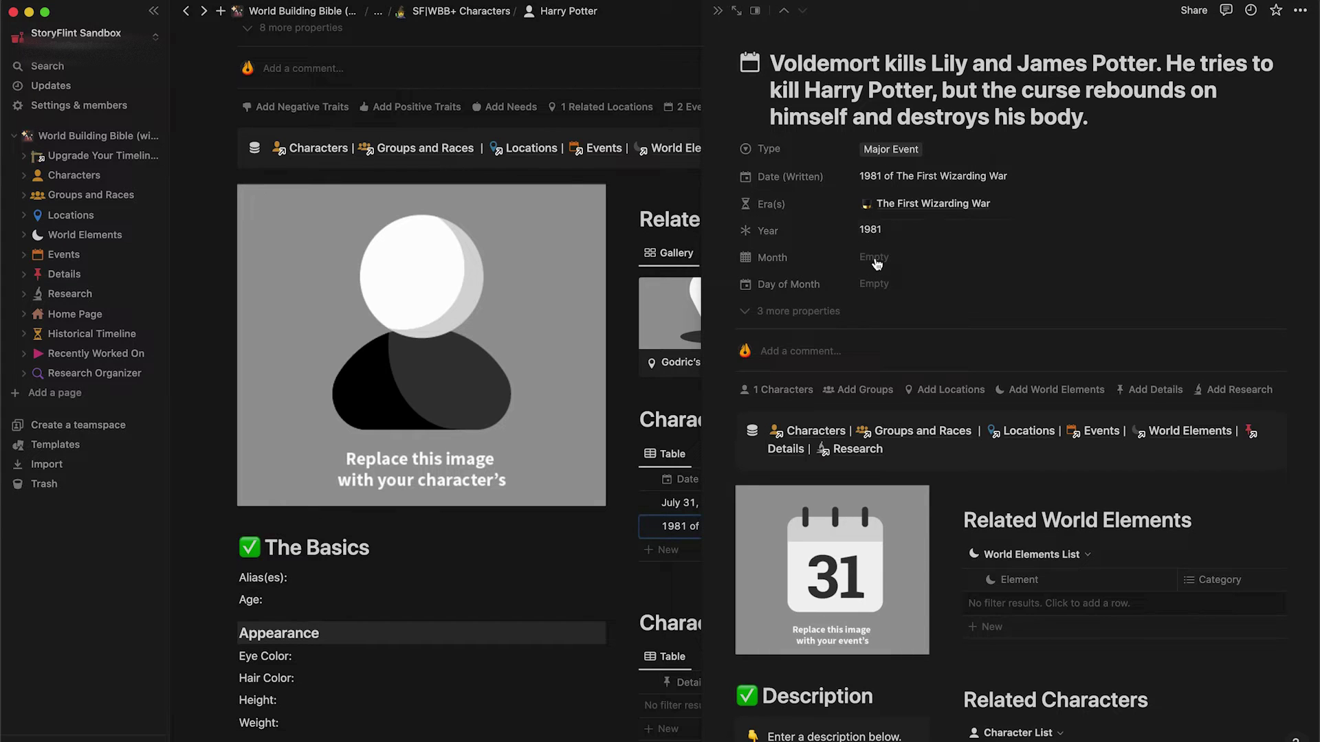
left_click(876, 261)
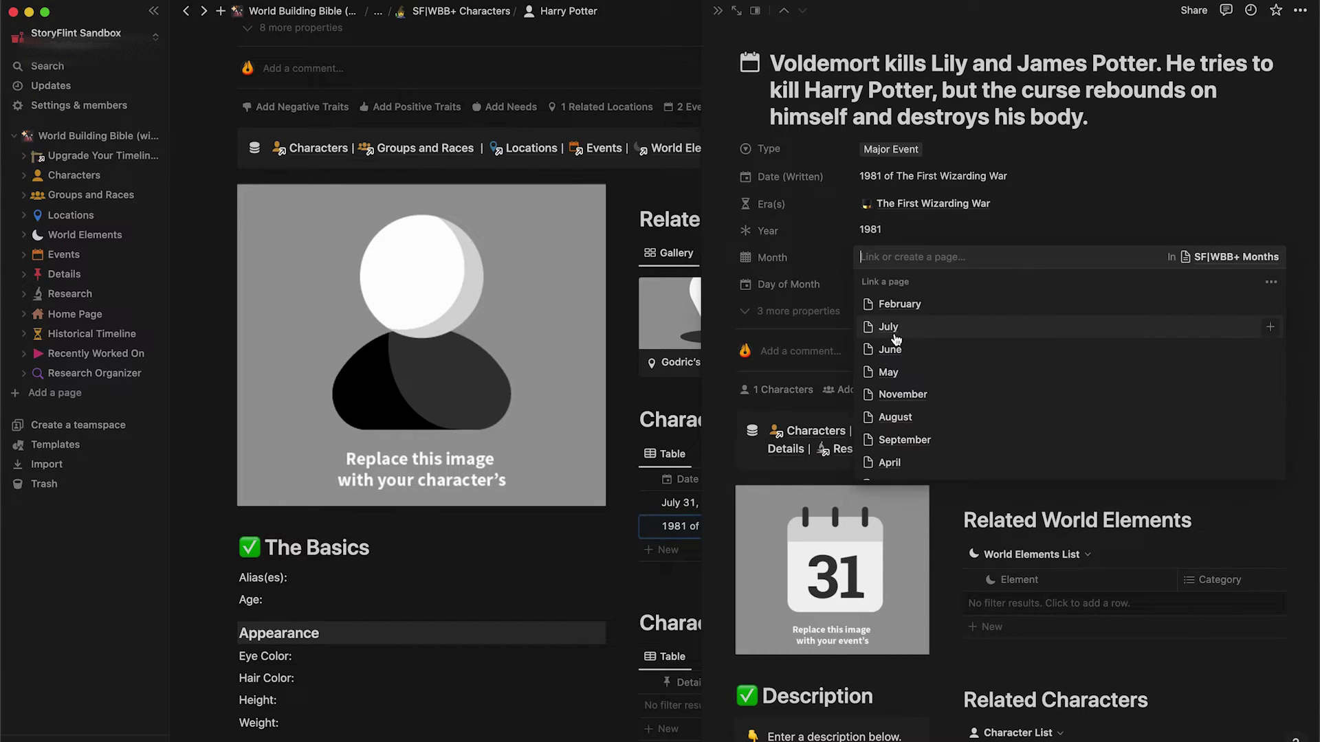
scroll(903, 400, "down", 3)
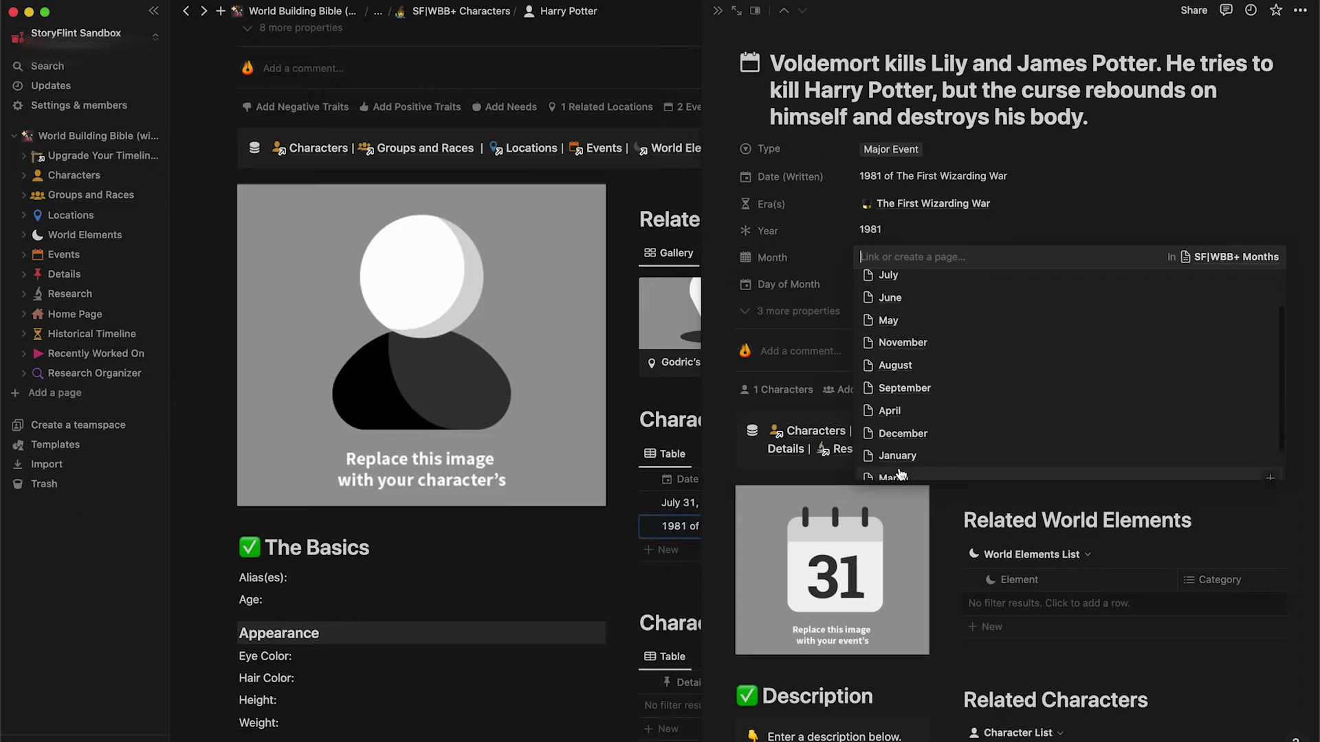
left_click(900, 470)
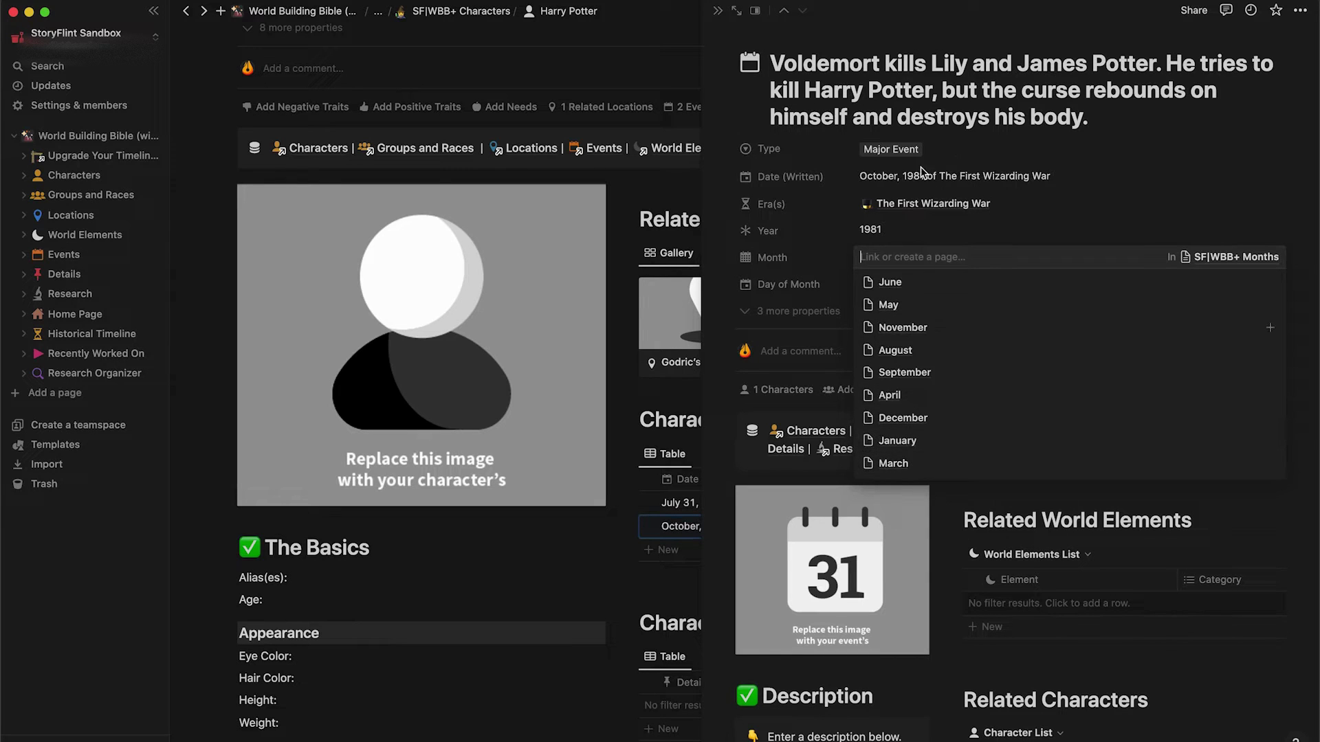
key("Escape")
left_click(877, 284)
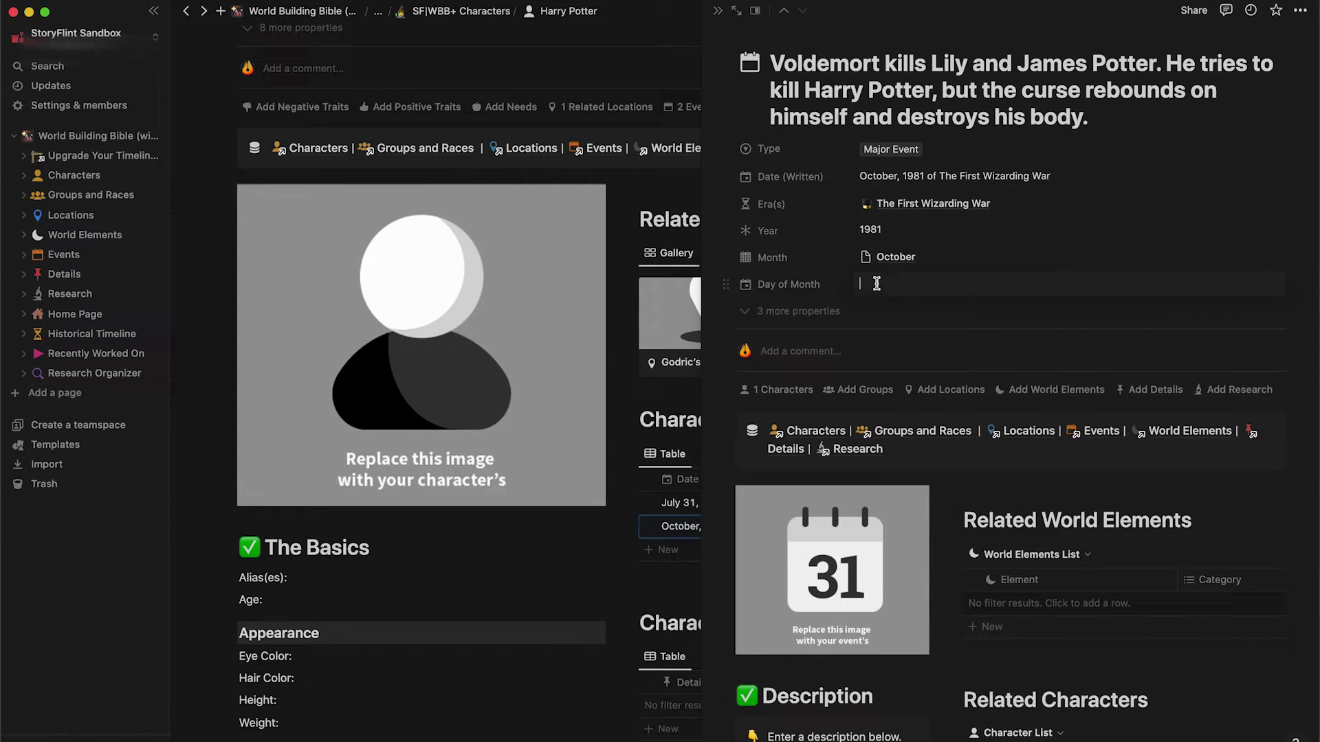
type("31")
key("Return")
Step: Link James Potter and Lily Potter to the event as additional characters
scroll(915, 172, "down", 1)
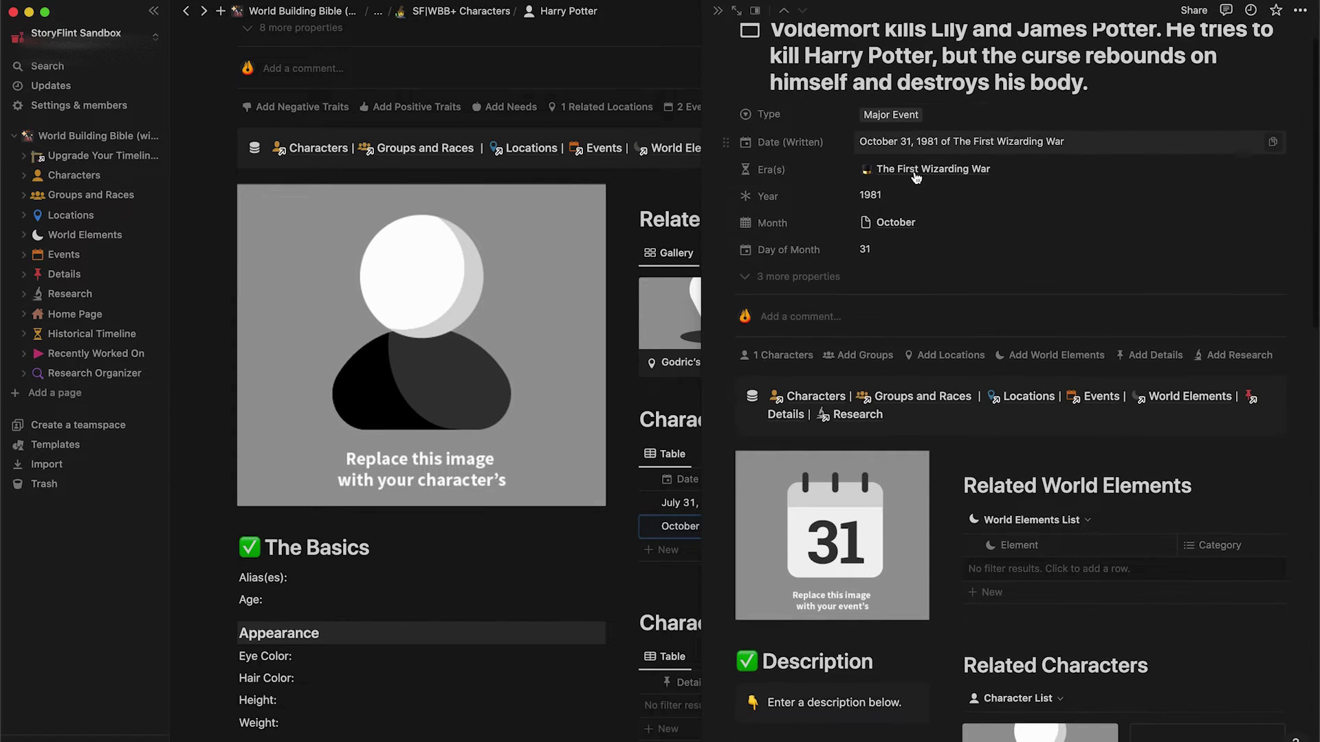
scroll(915, 172, "up", 1)
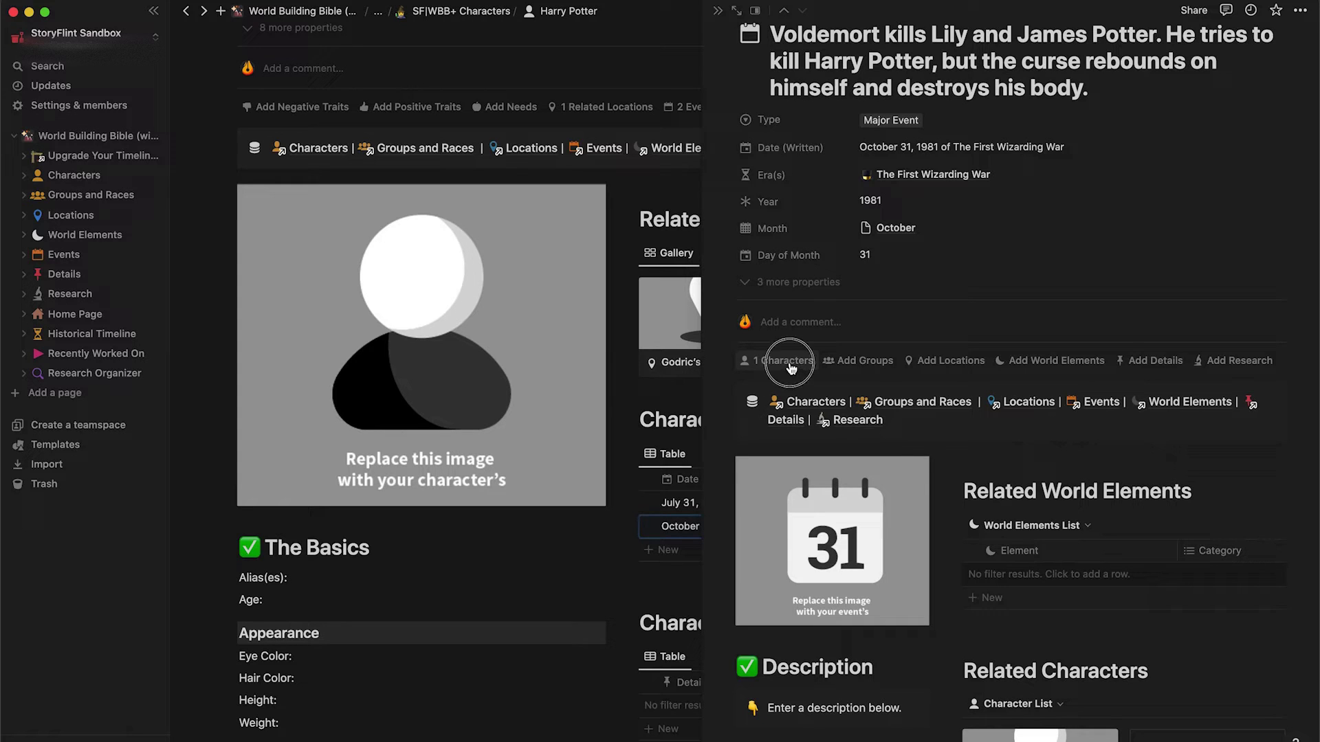
left_click(792, 368)
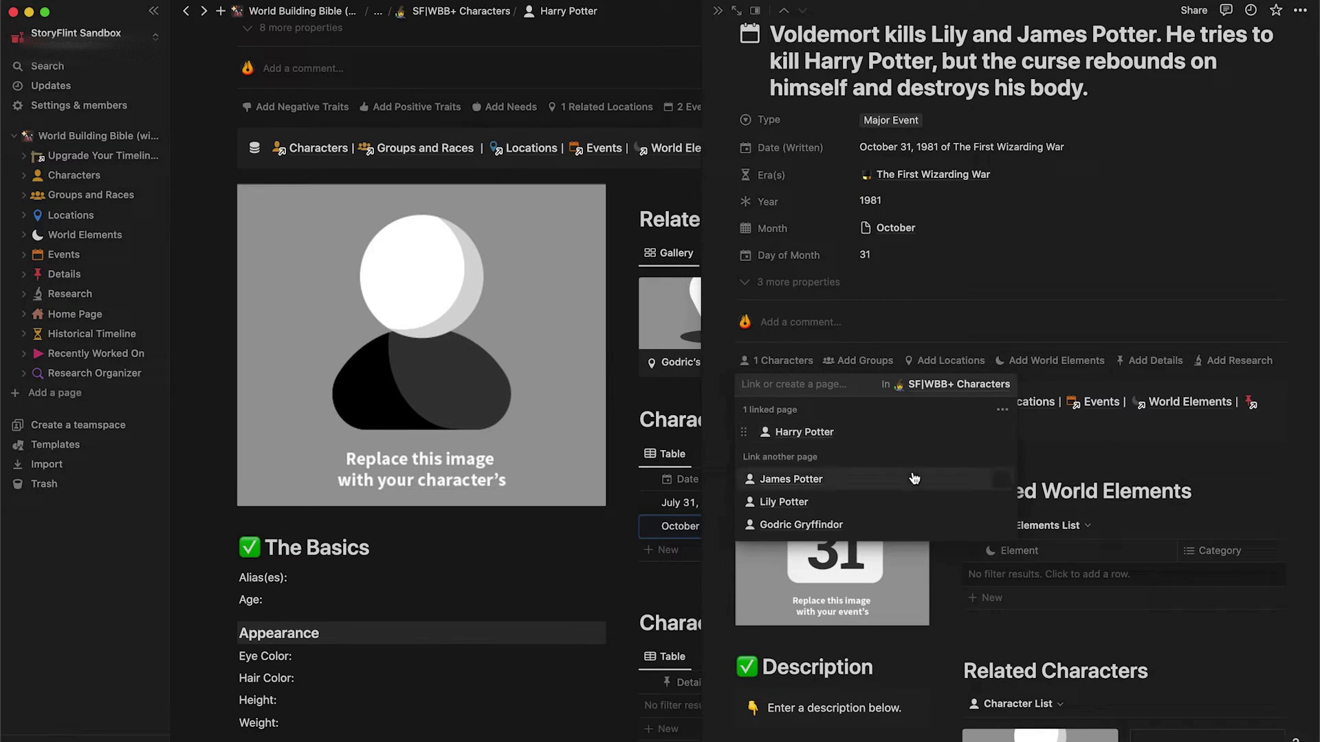
left_click(1003, 481)
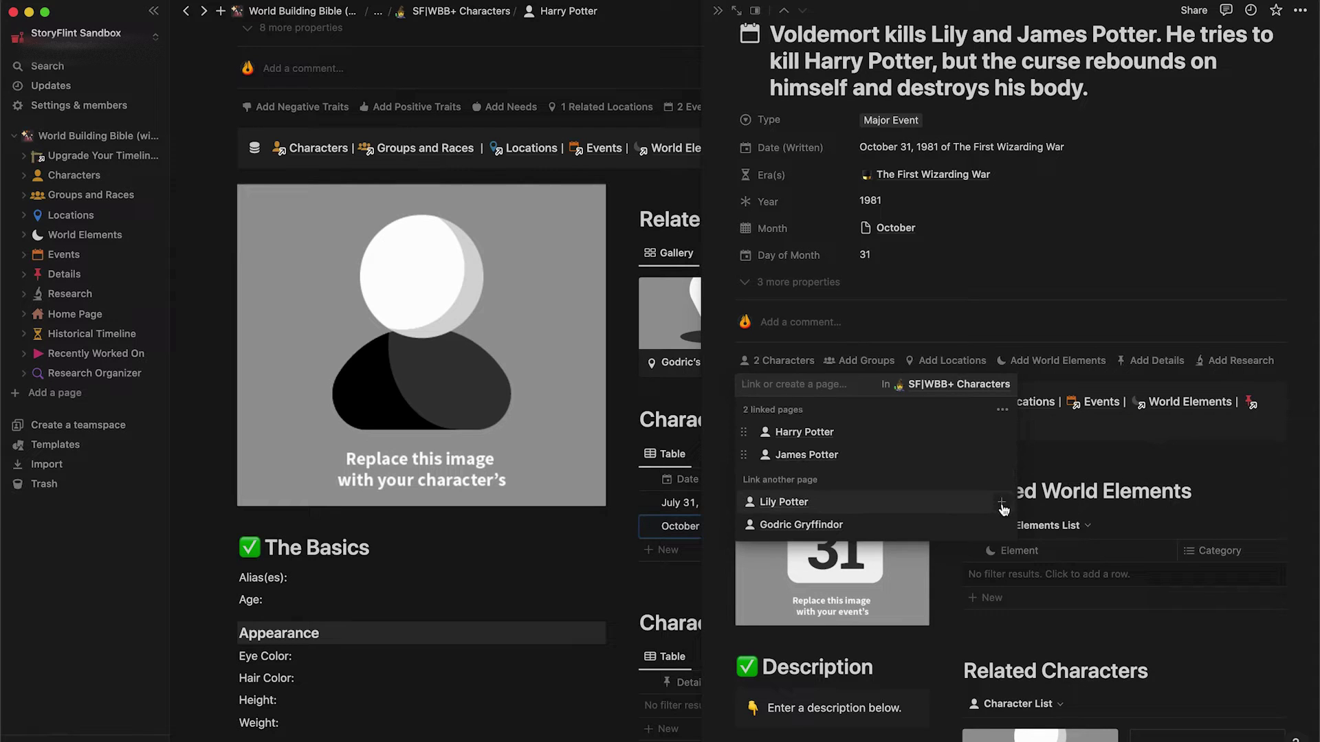
left_click(1002, 503)
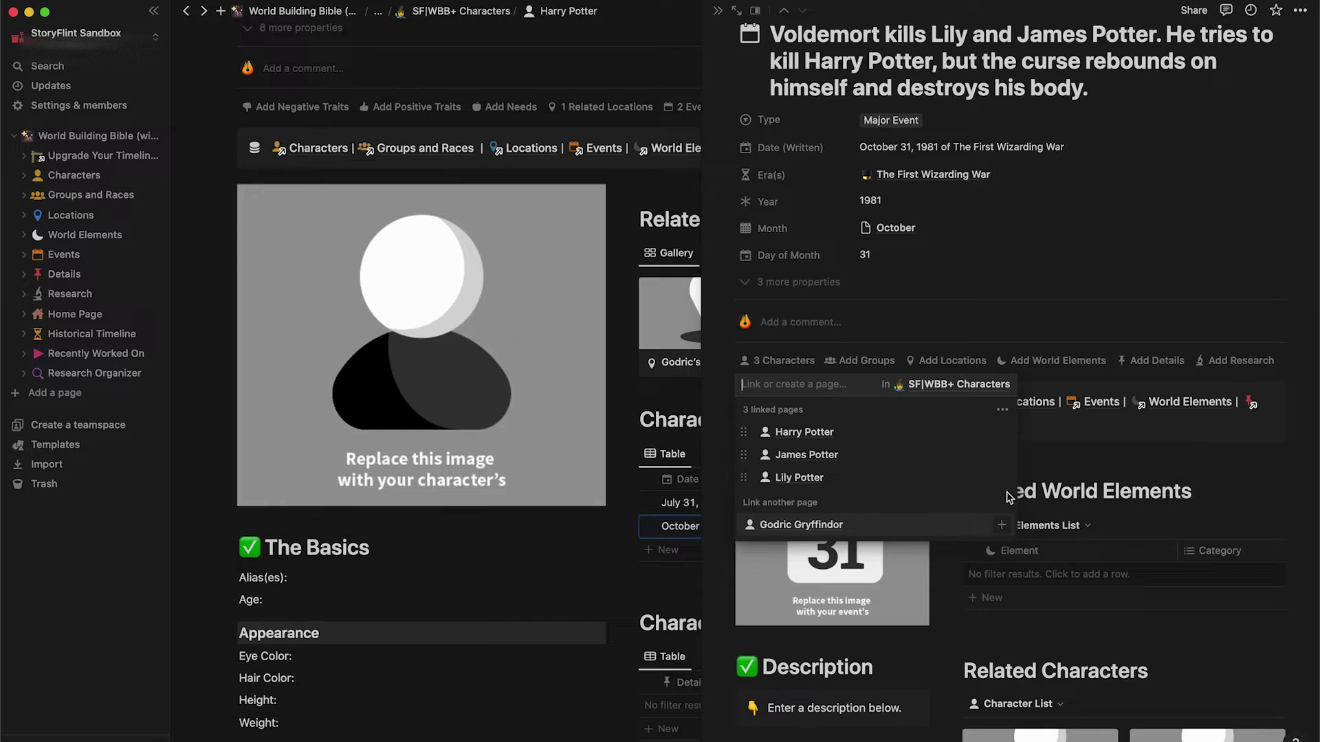
left_click(948, 357)
Step: Link Godric's Hollow to the event as its location
left_click(943, 362)
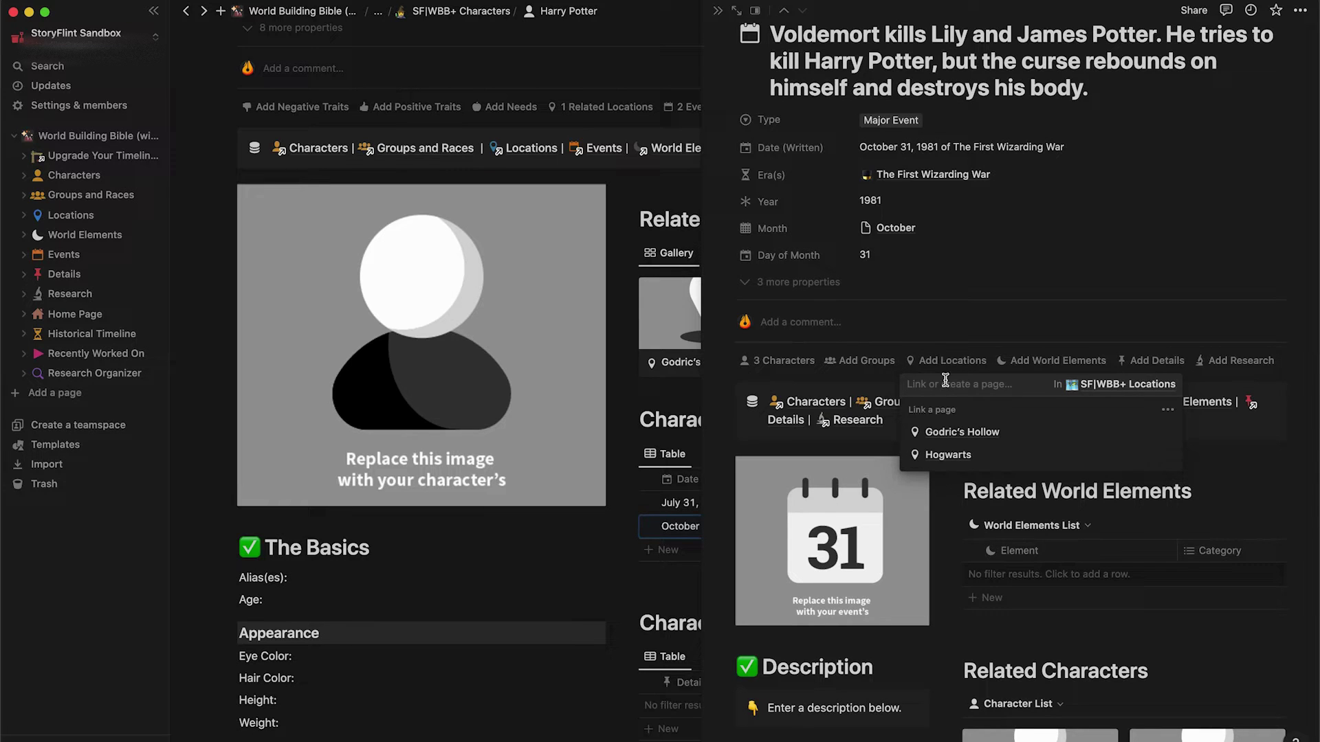
left_click(952, 433)
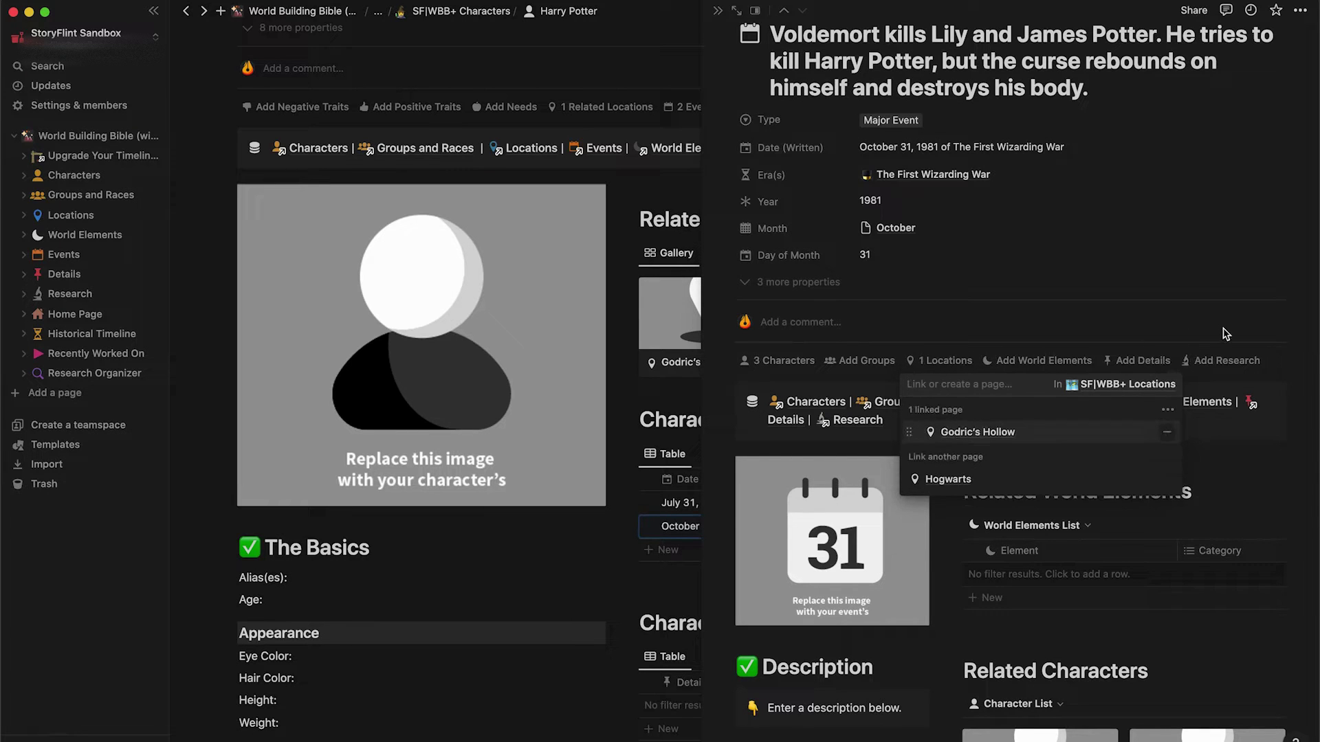
left_click(1263, 334)
Step: Create a new related character named "Voldemort (Tom Riddle)" from the event's Related Characters, and return to the Harry Potter page
scroll(1153, 404, "down", 3)
scroll(1154, 404, "down", 5)
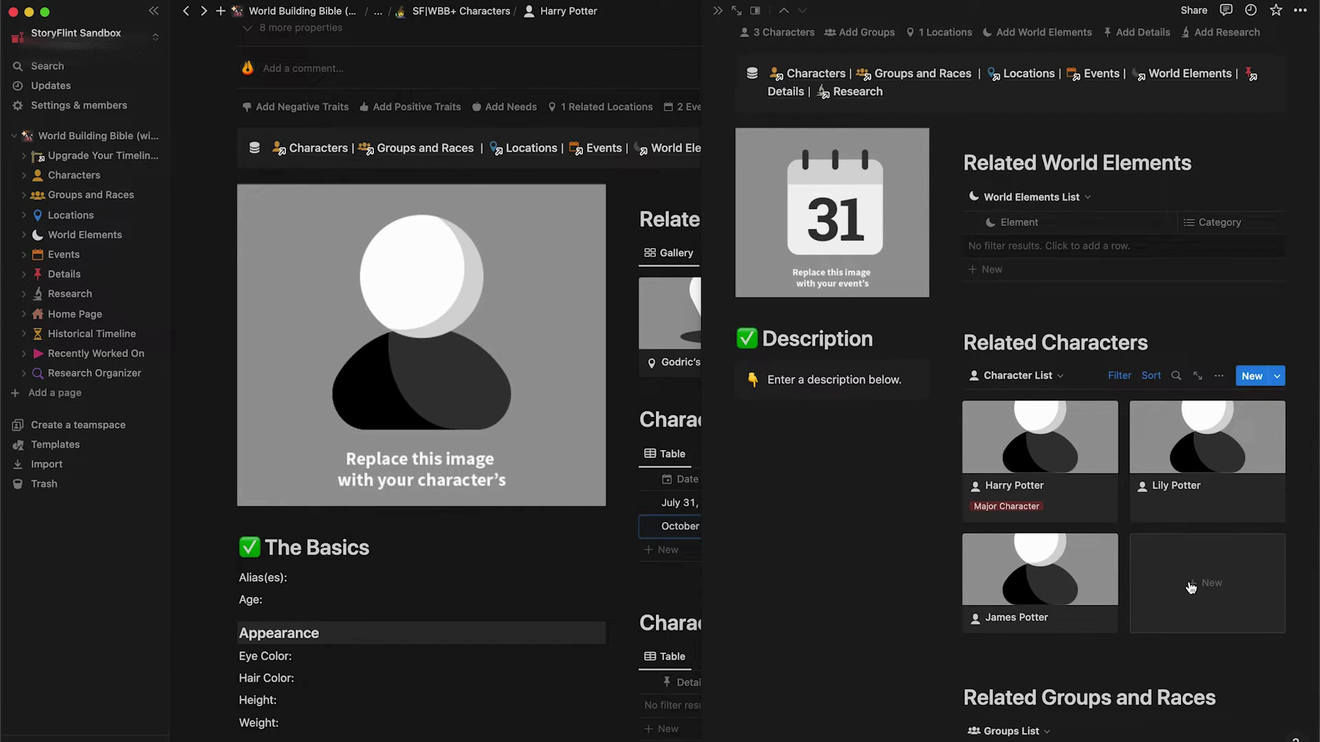
left_click(1192, 591)
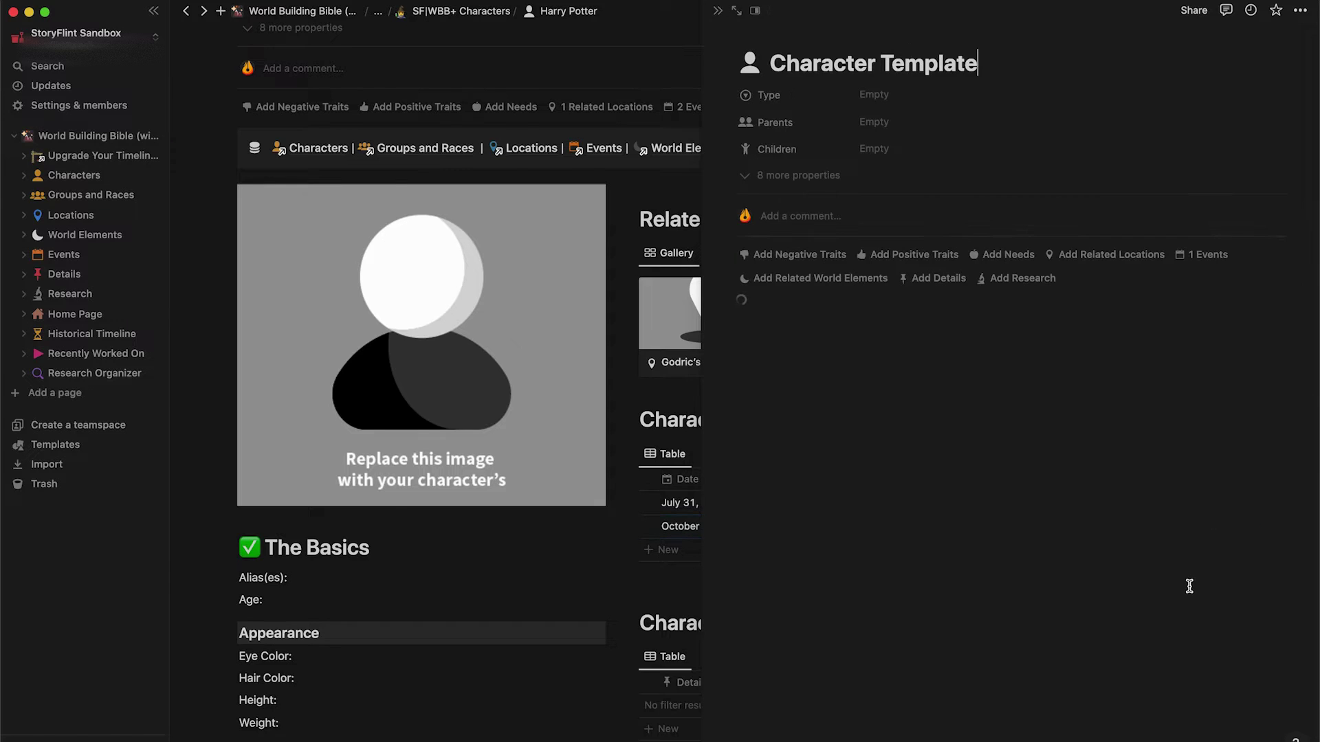
left_click_drag(976, 60, 776, 63)
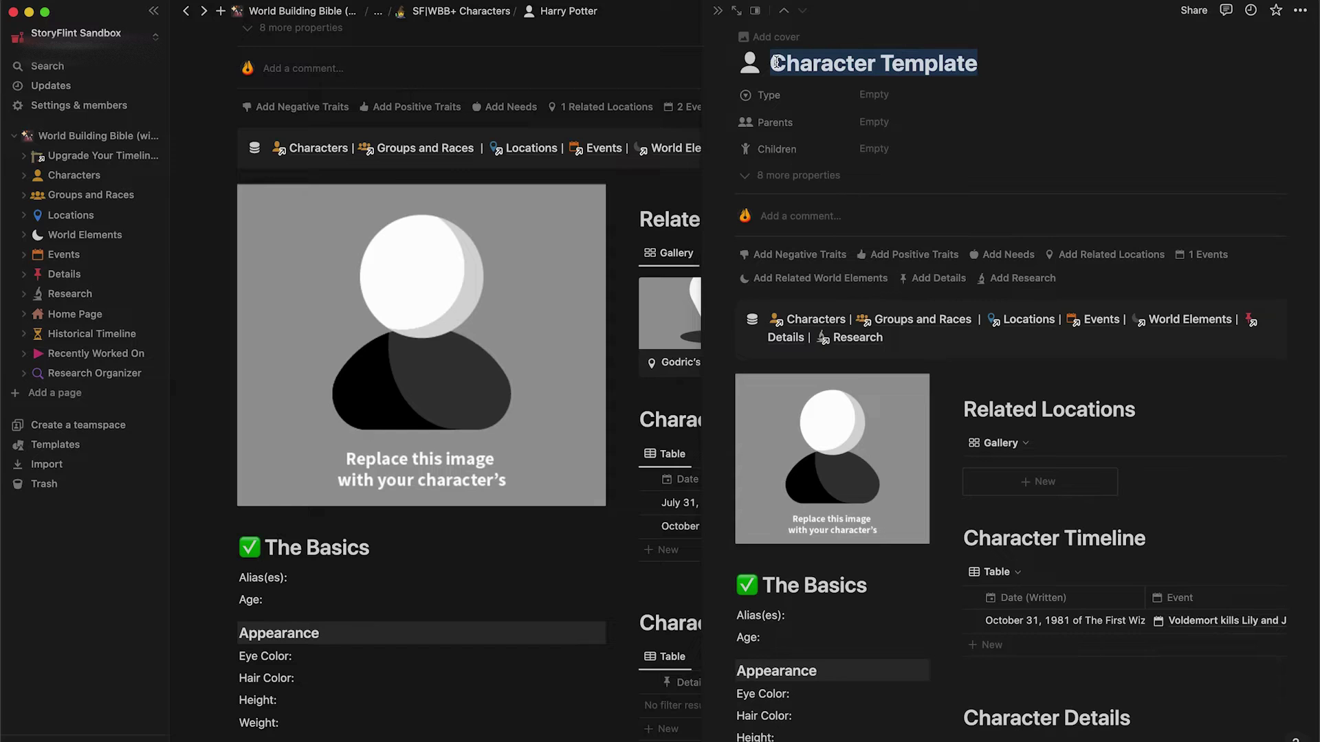
type("Voldemort")
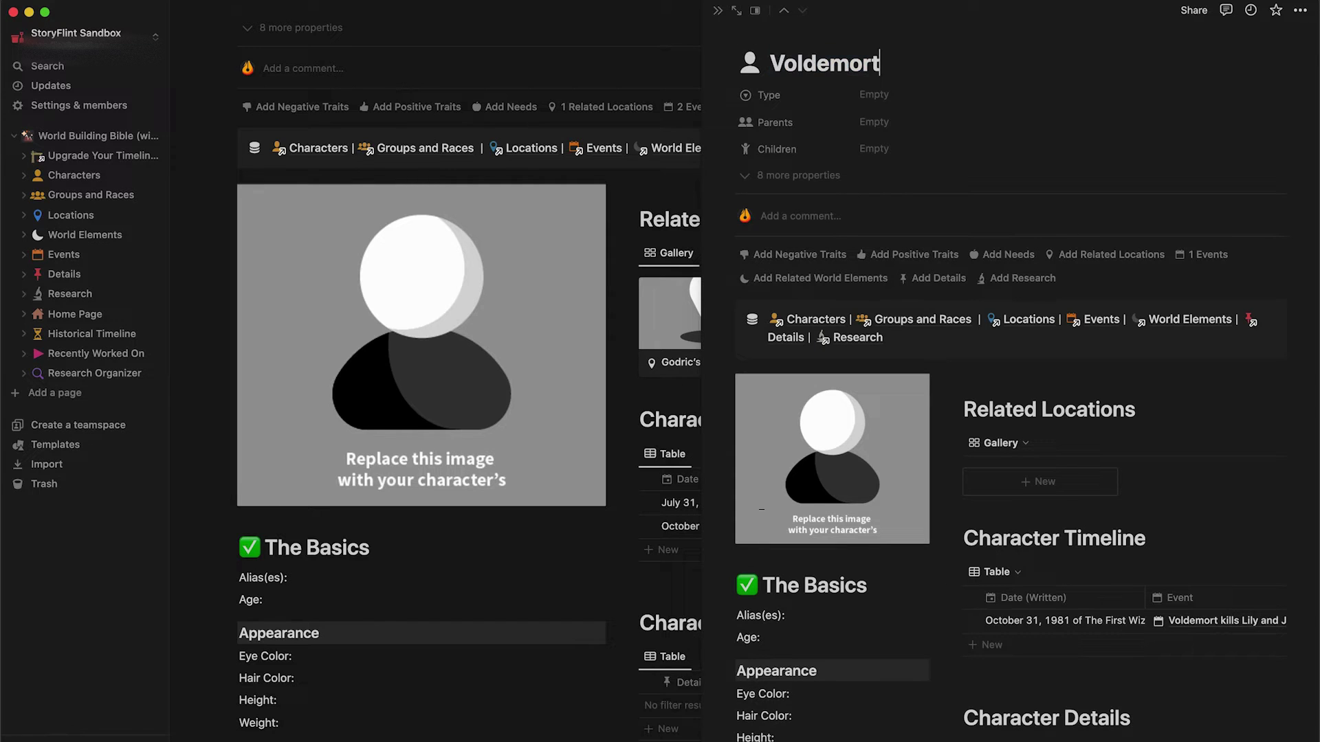
type(" (Tom Riddle)")
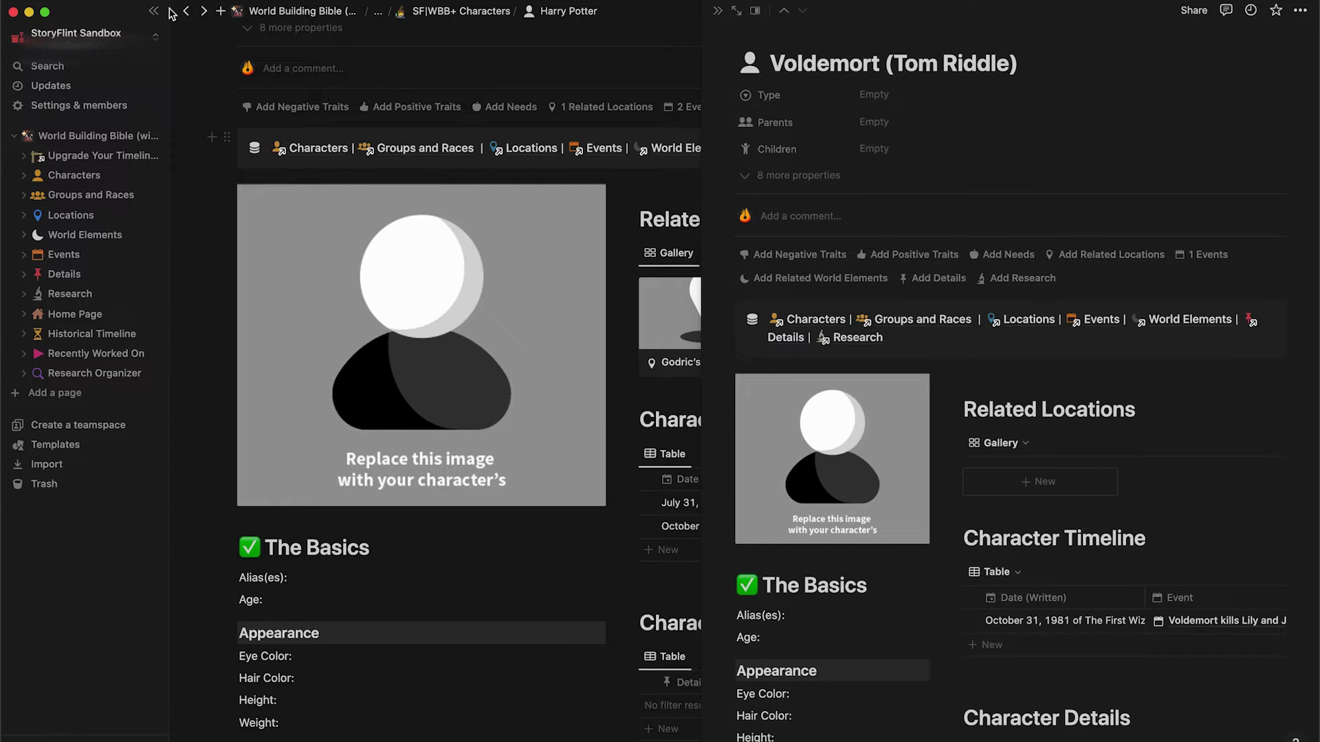
left_click(197, 121)
Step: Add the character detail "When Voldemort tried to kill Harry and his body was destroyed, a piece of his soul latched onto Harry making him a Horcrux."
scroll(223, 206, "down", 2)
scroll(226, 208, "down", 5)
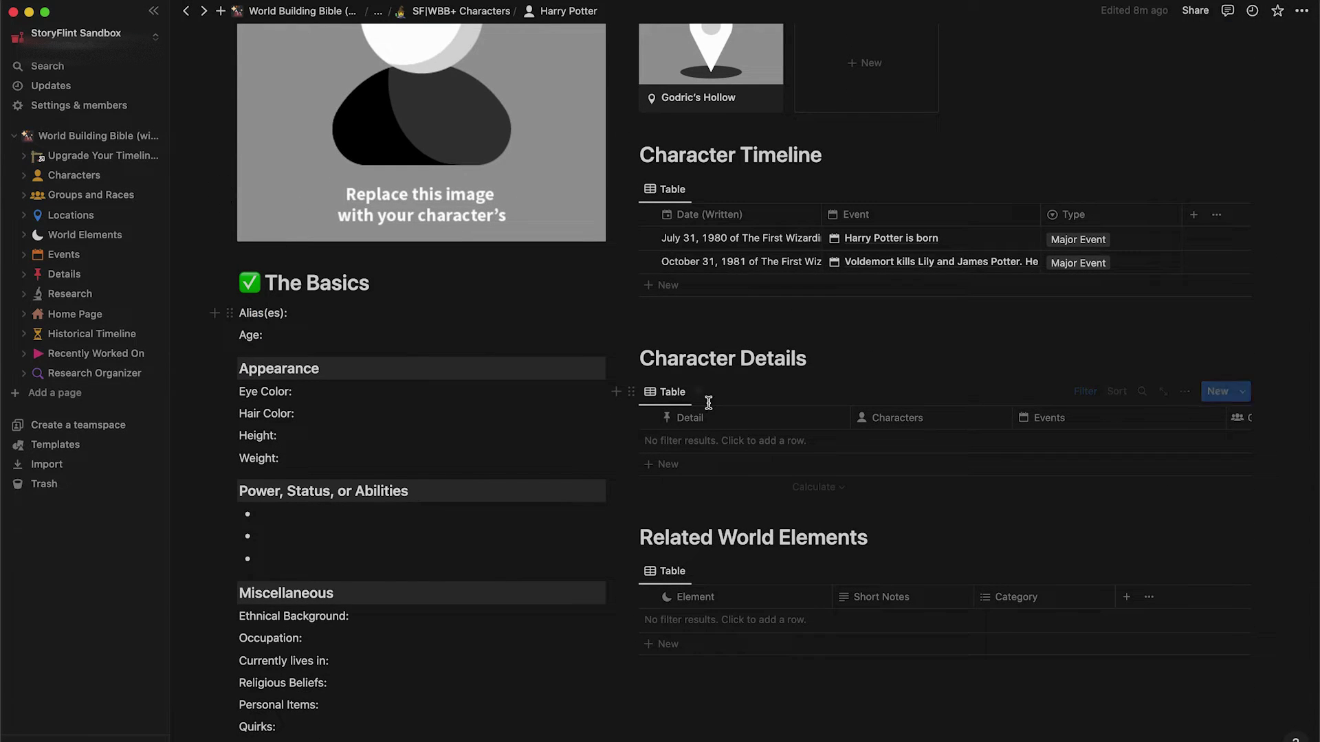
left_click(683, 444)
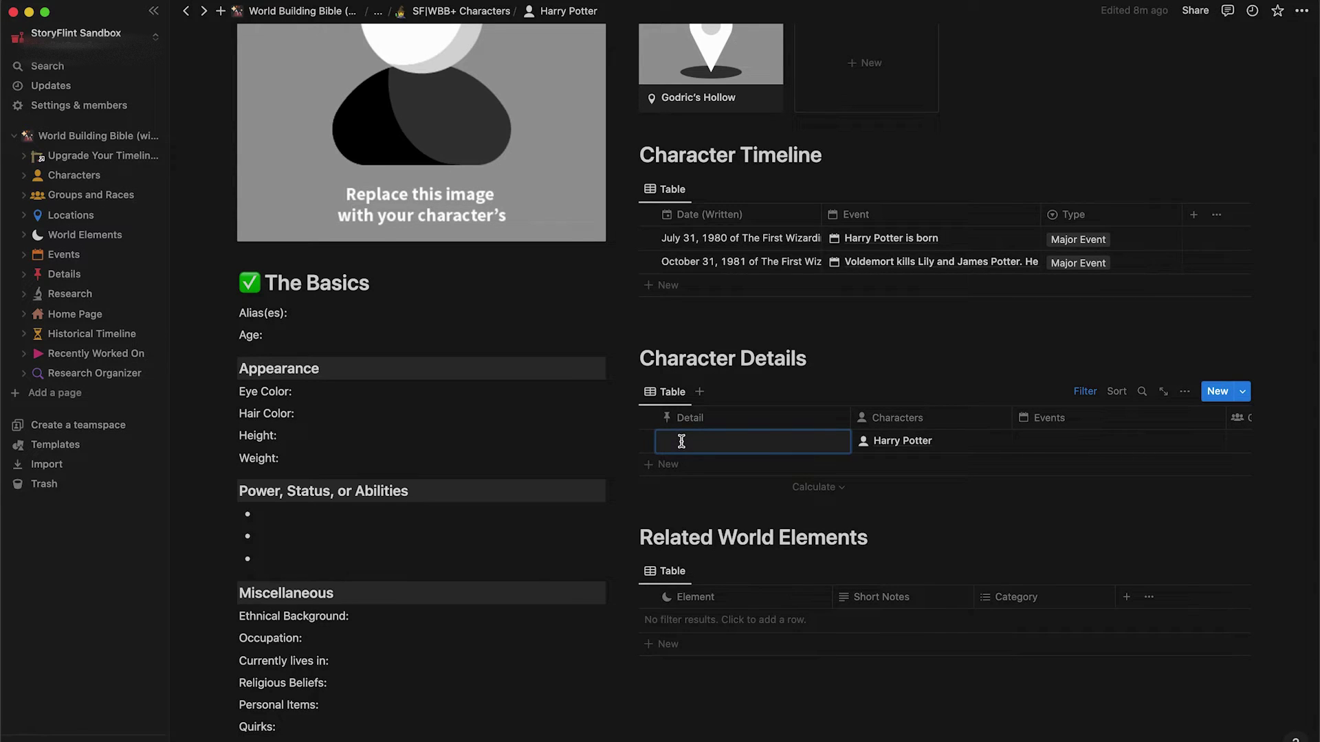
type("When Voldemort tri")
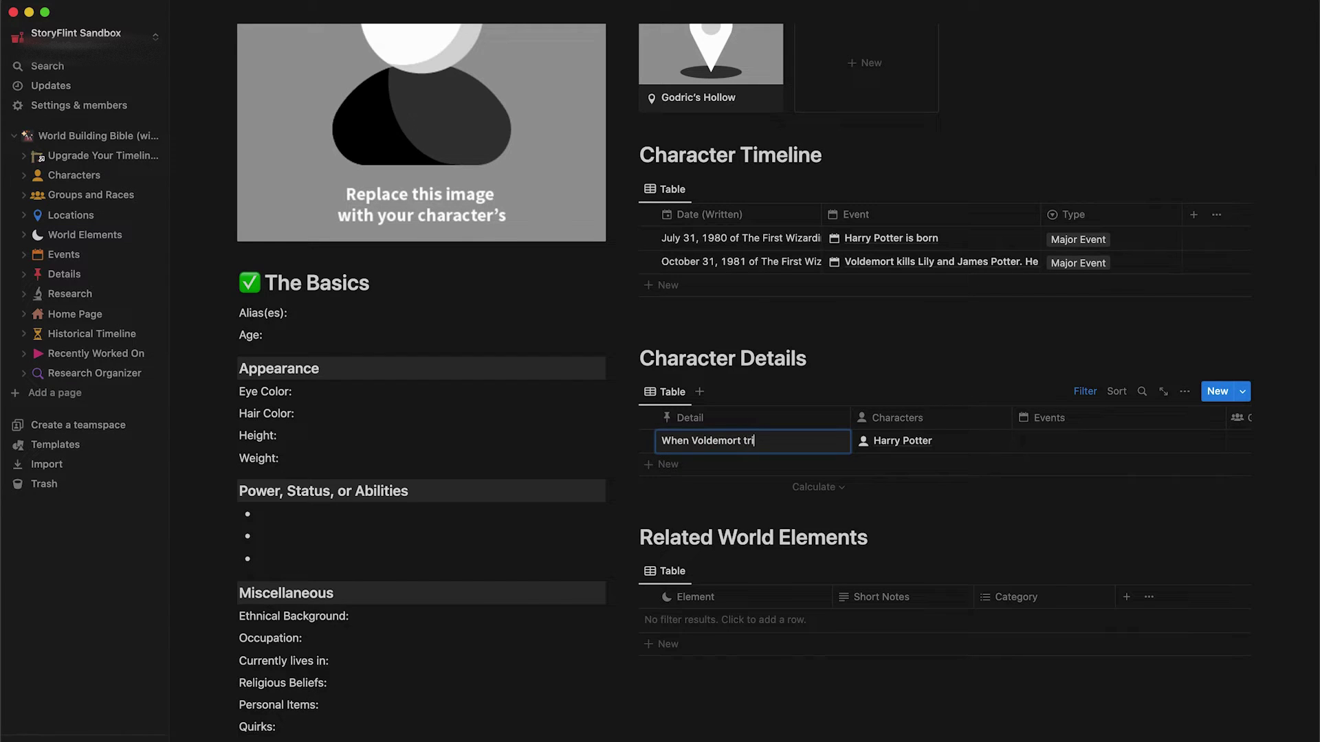
type("ed to kill Harry and his body ")
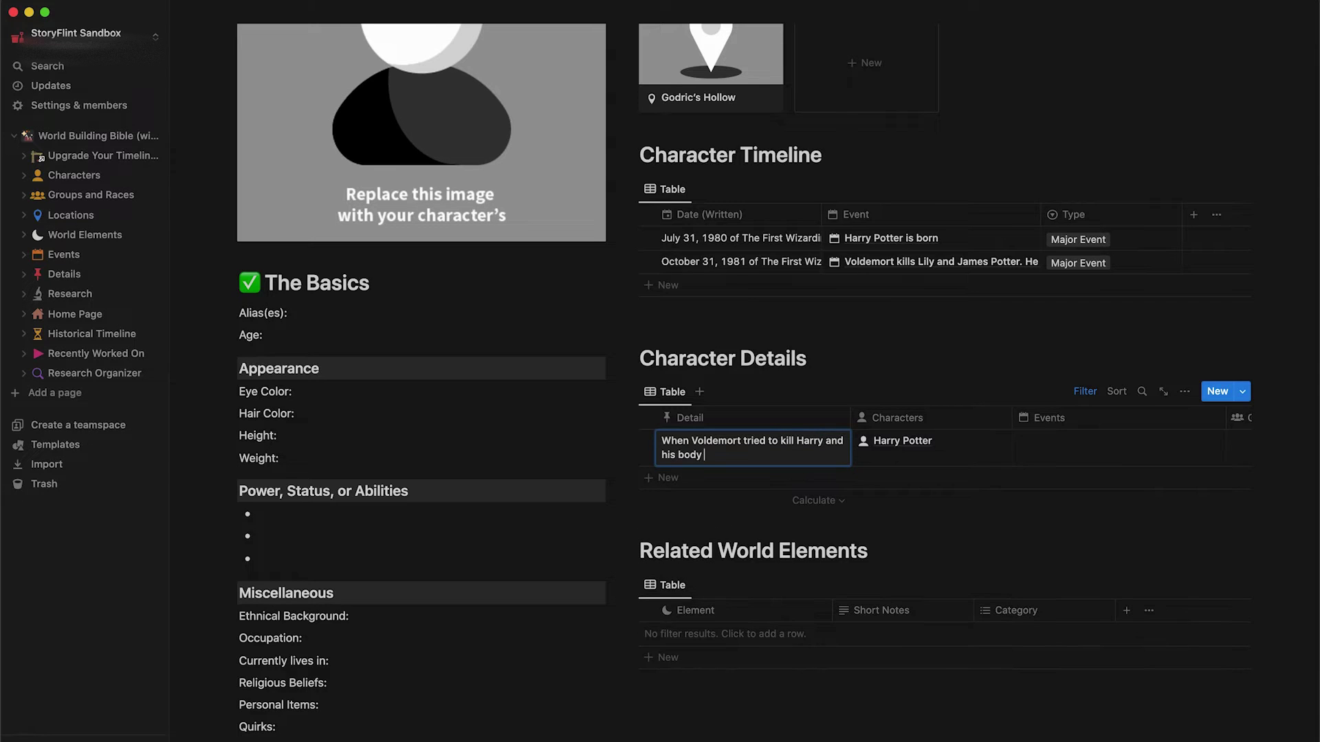
type("was destroyed, a piece of his soul latched")
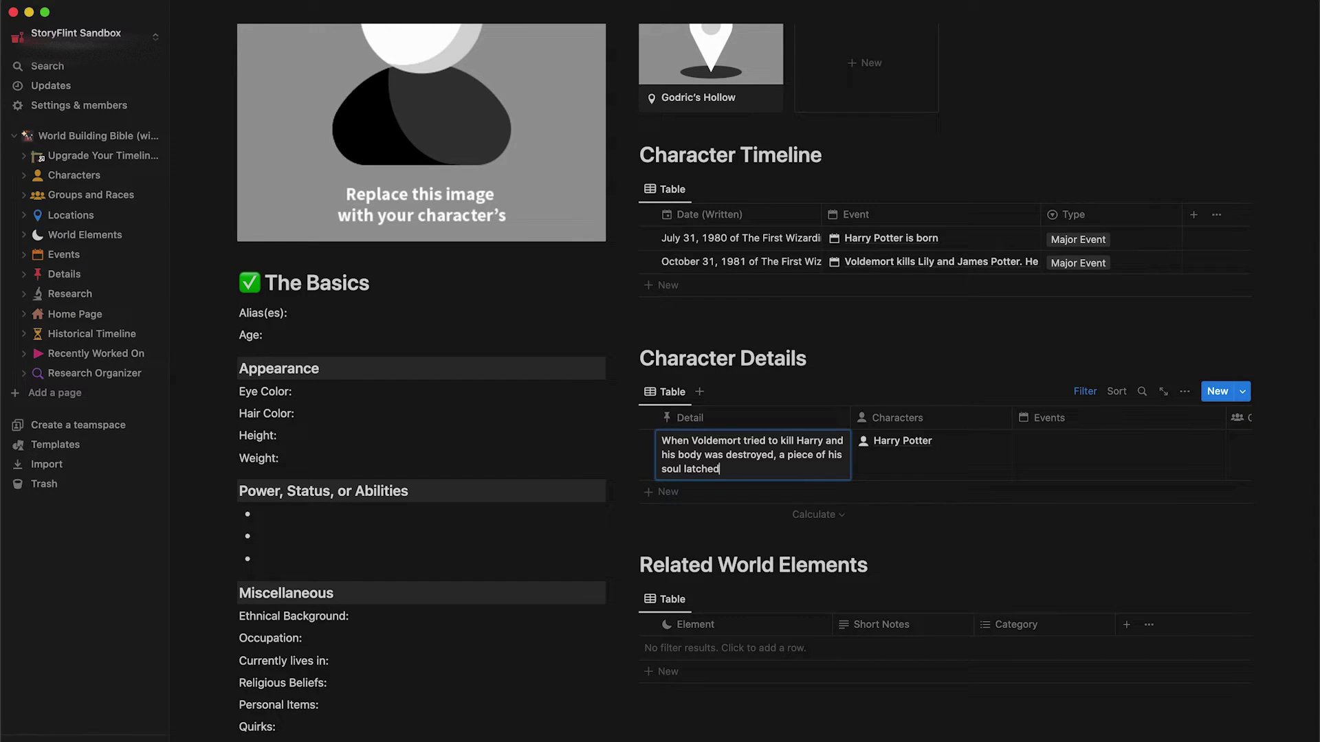
type(" onto Harry making him a Horcrux.")
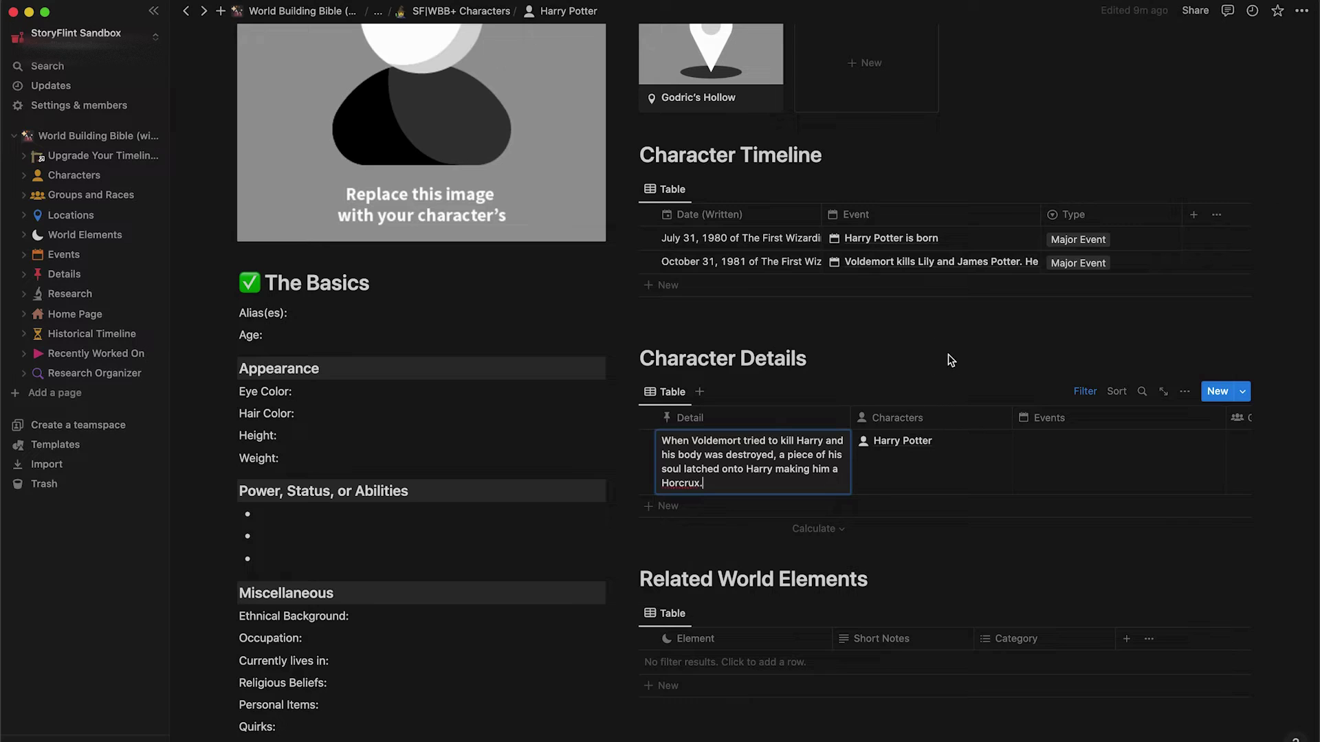
key("Escape")
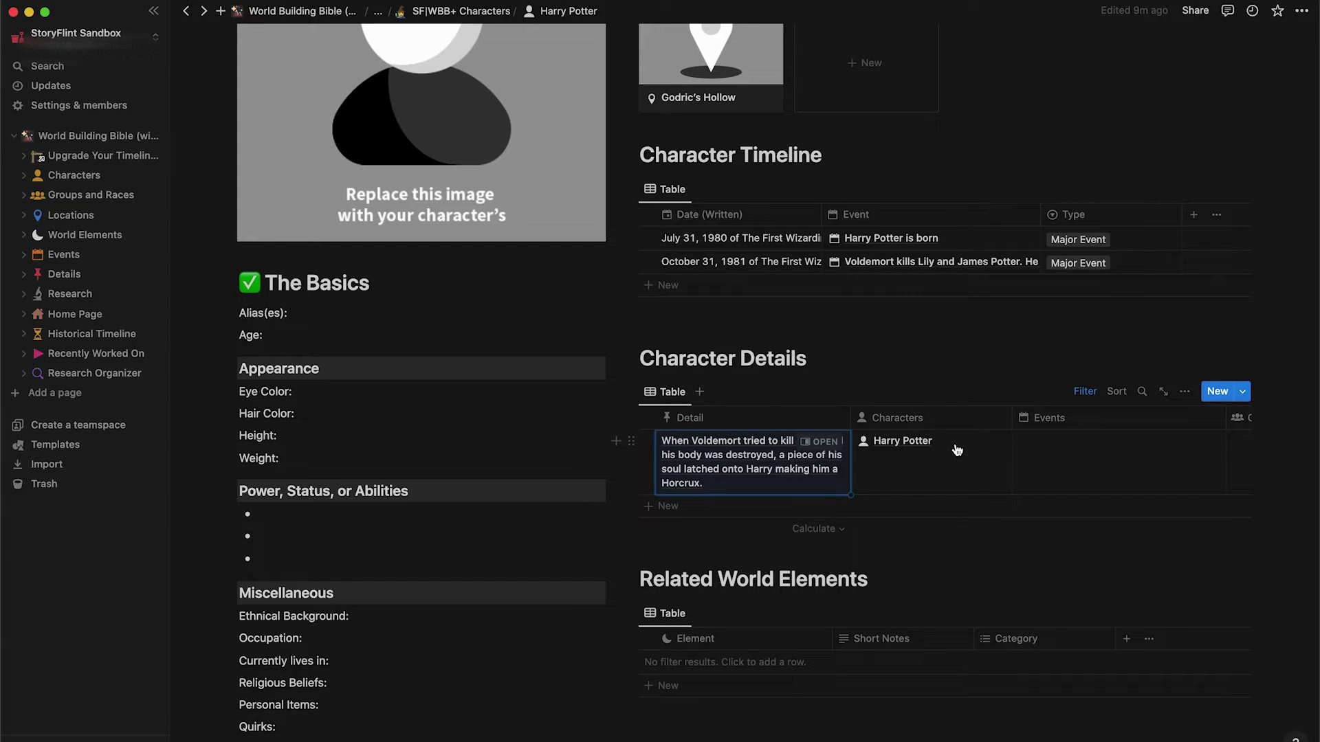
Step: Link Voldemort (Tom Riddle) as a second character on the new Horcrux detail
key("Escape")
left_click(963, 476)
left_click(916, 605)
key("Escape")
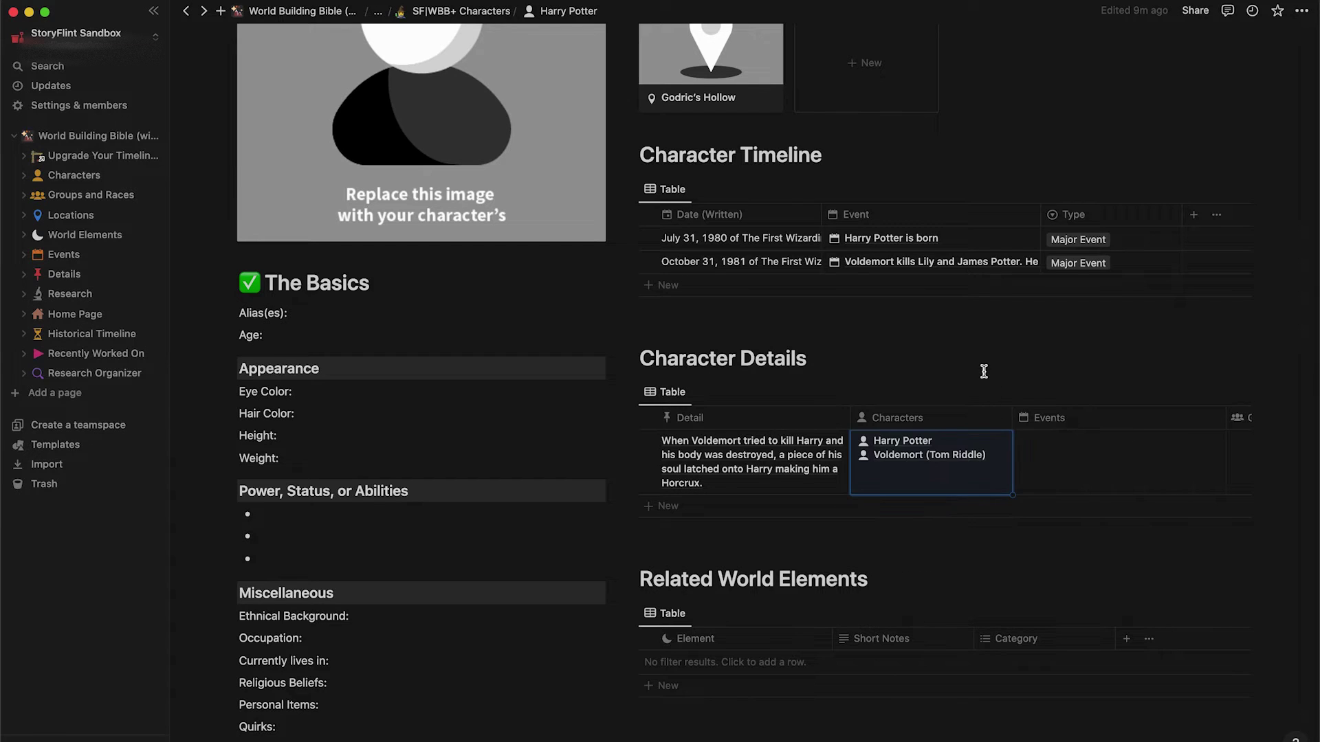
Step: Link the event in which Voldemort kills Lily and James Potter to the Horcrux detail
left_click(1076, 462)
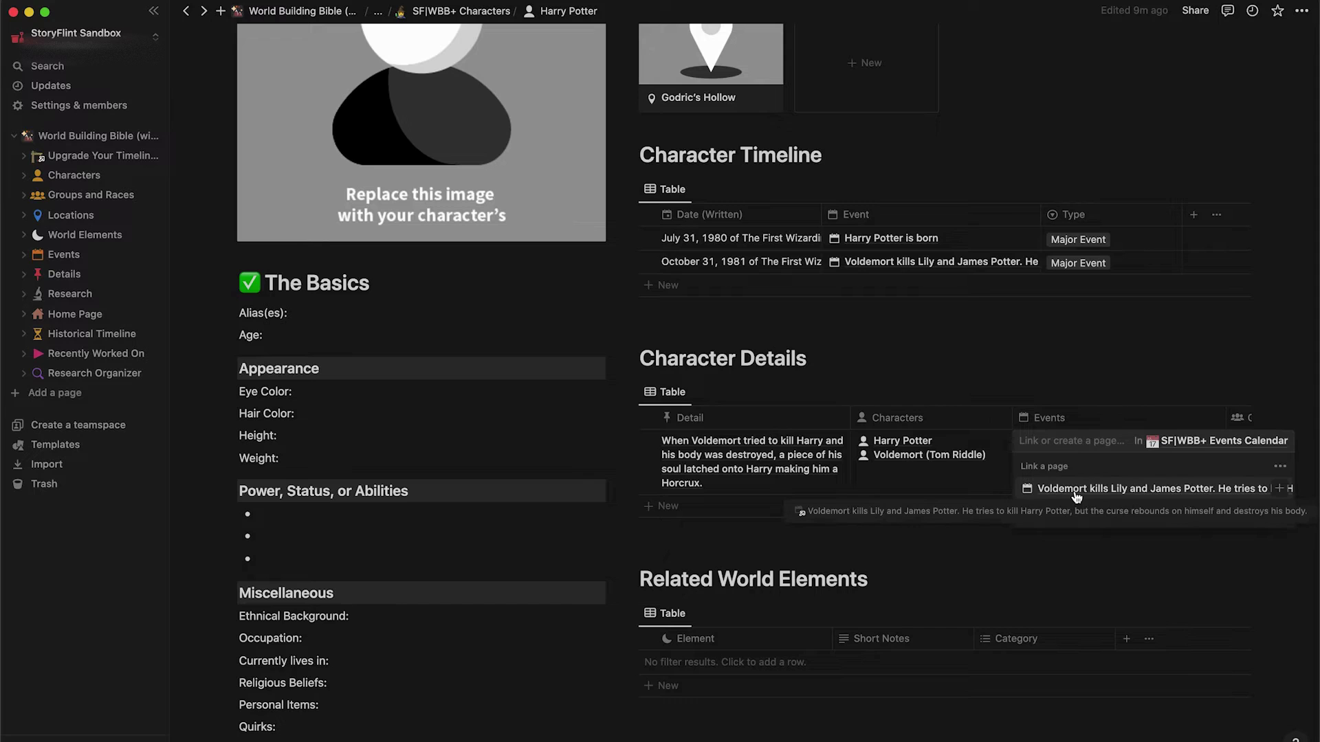
left_click(1076, 493)
key("Escape")
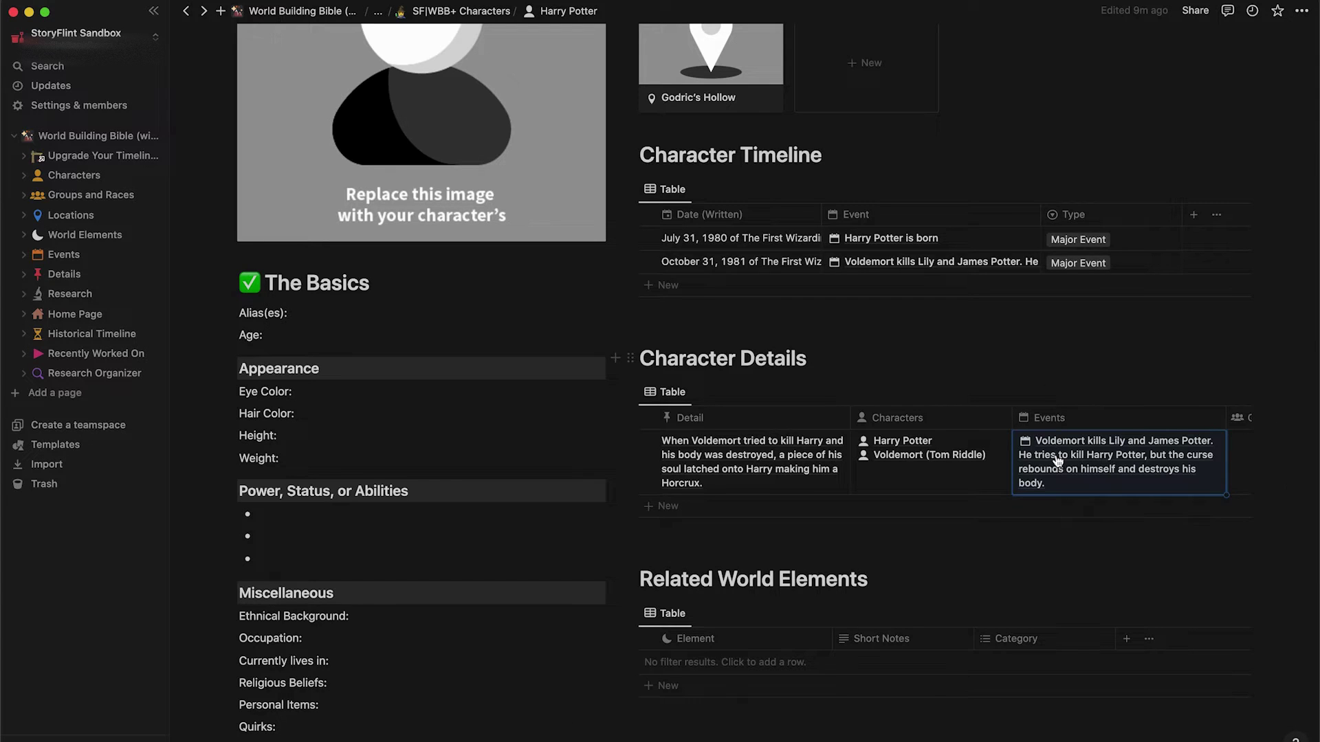
Step: Link Godric's Hollow as the location of the Horcrux detail in the Character Details table
scroll(1056, 454, "right", 5)
scroll(1057, 466, "right", 4)
left_click(1074, 455)
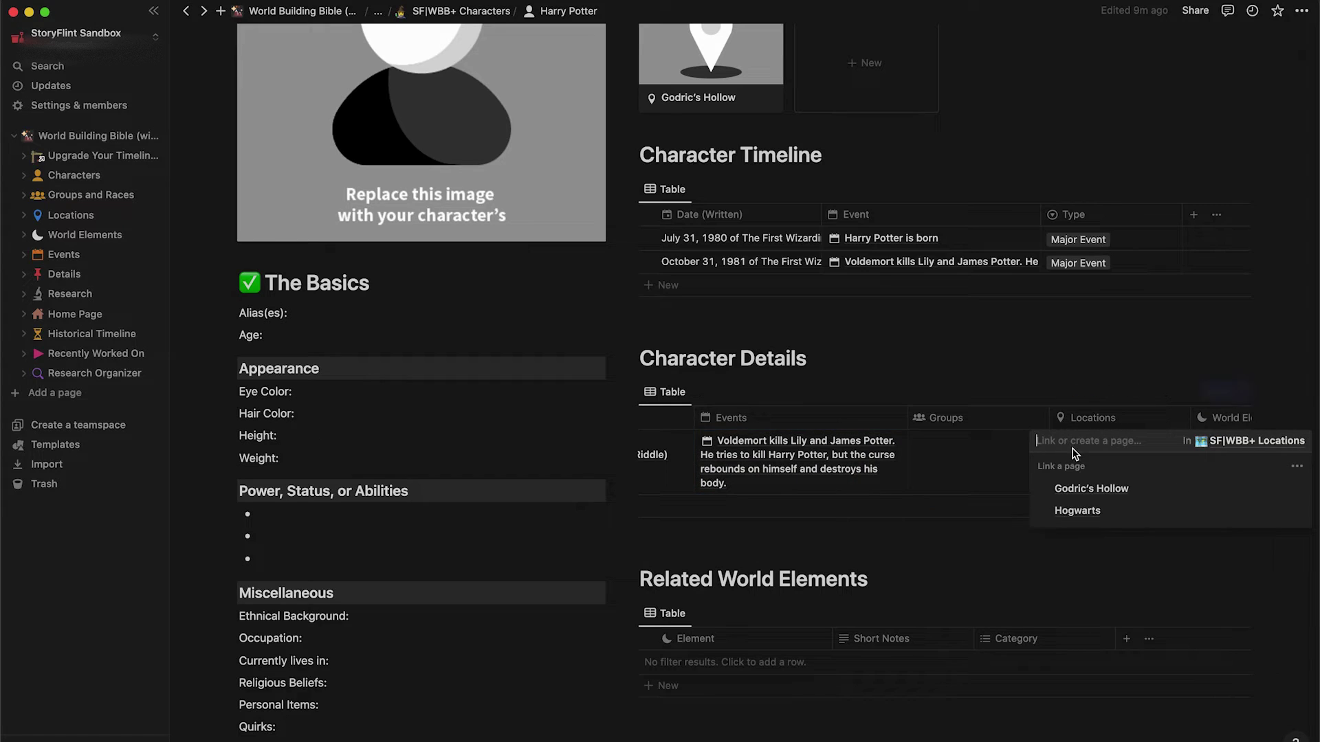
left_click(1079, 495)
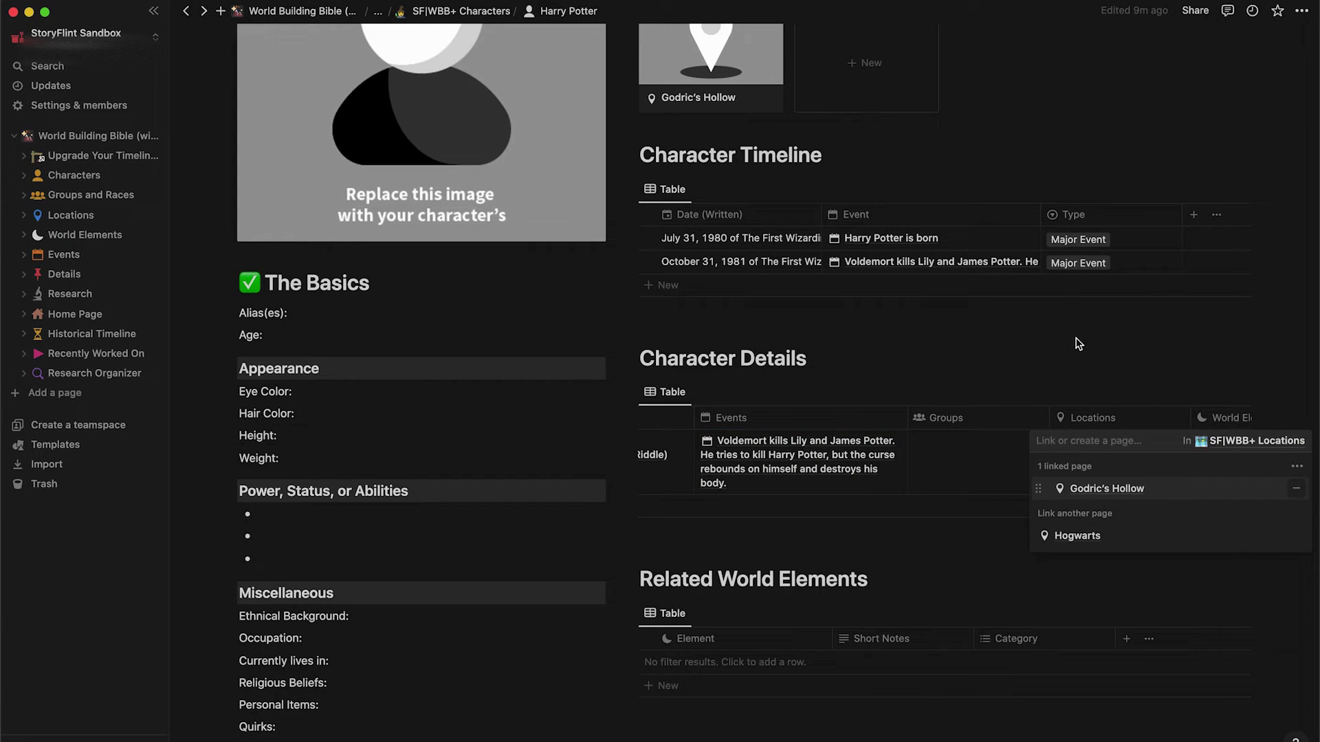
key("Escape")
Step: Create a new world element named "Horcruxes" from the Horcrux detail's World Elements property
scroll(1100, 468, "right", 4)
scroll(1104, 495, "up", 2)
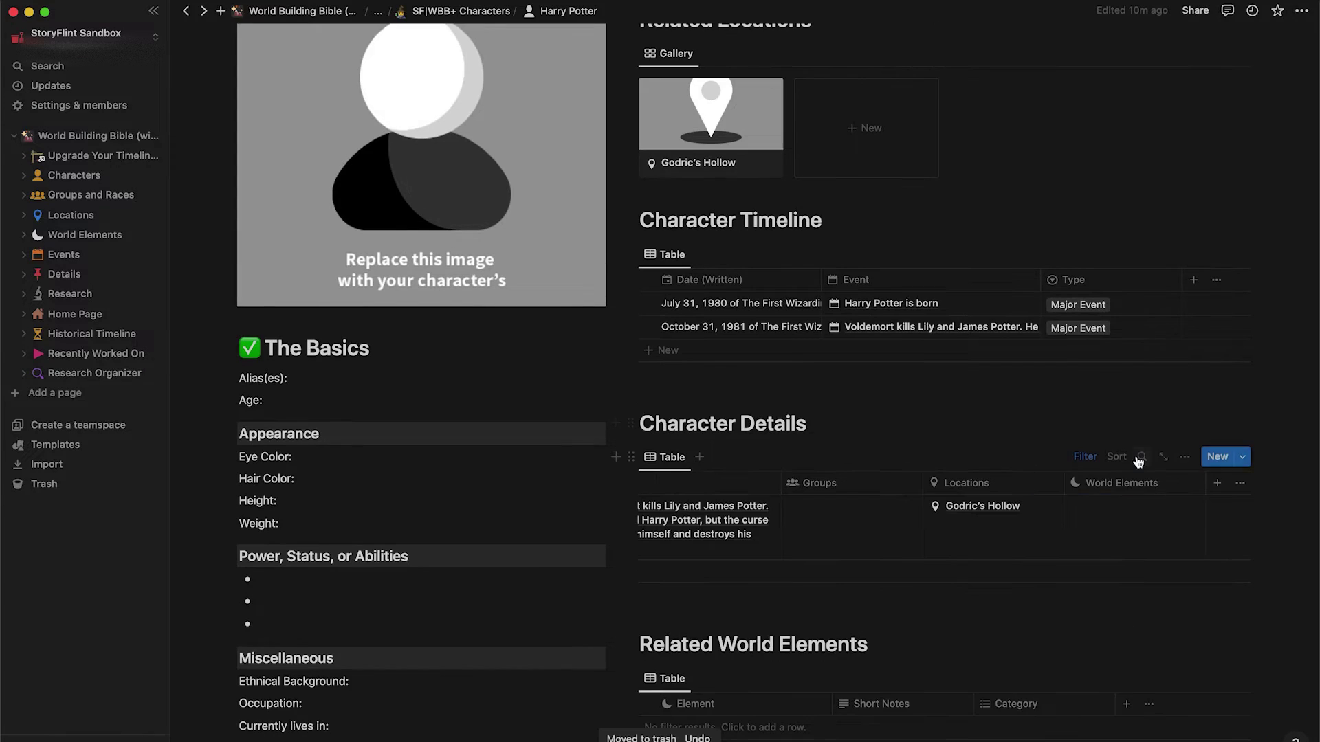
left_click(1112, 534)
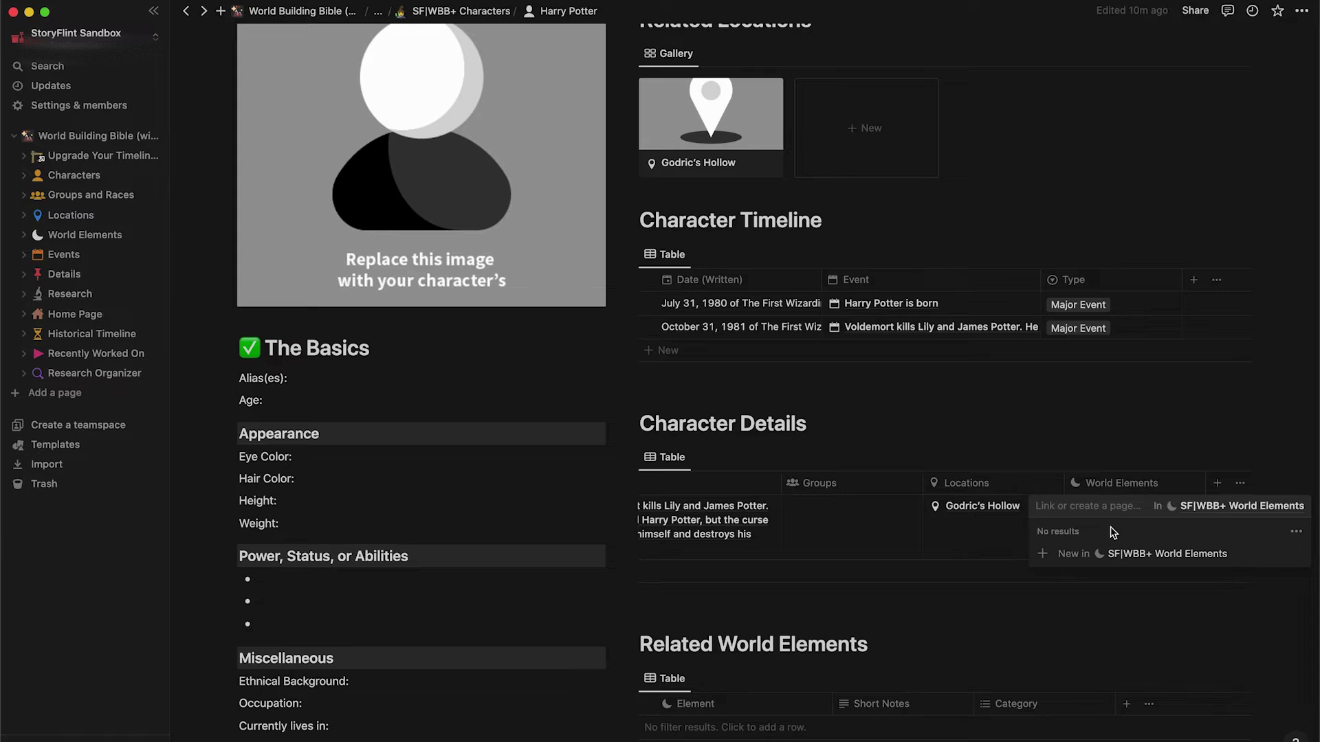
type("Hor")
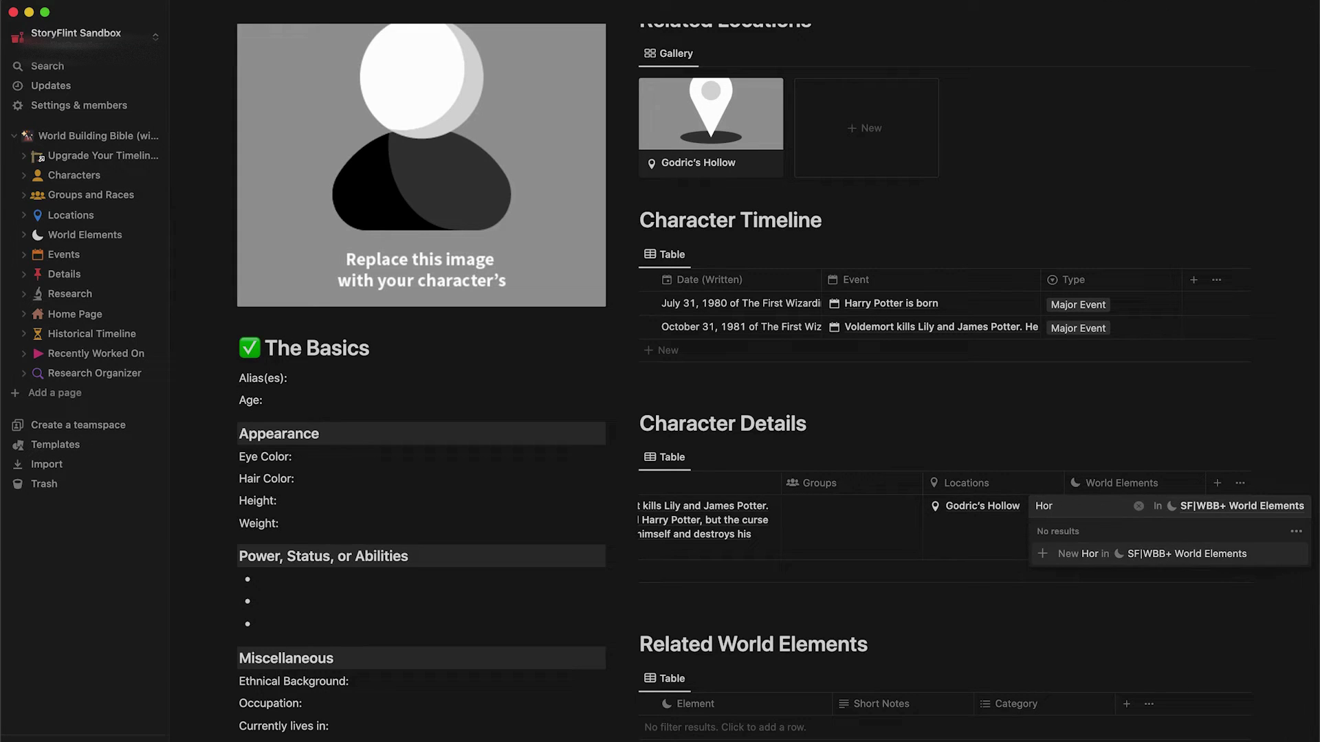
type("cruxes")
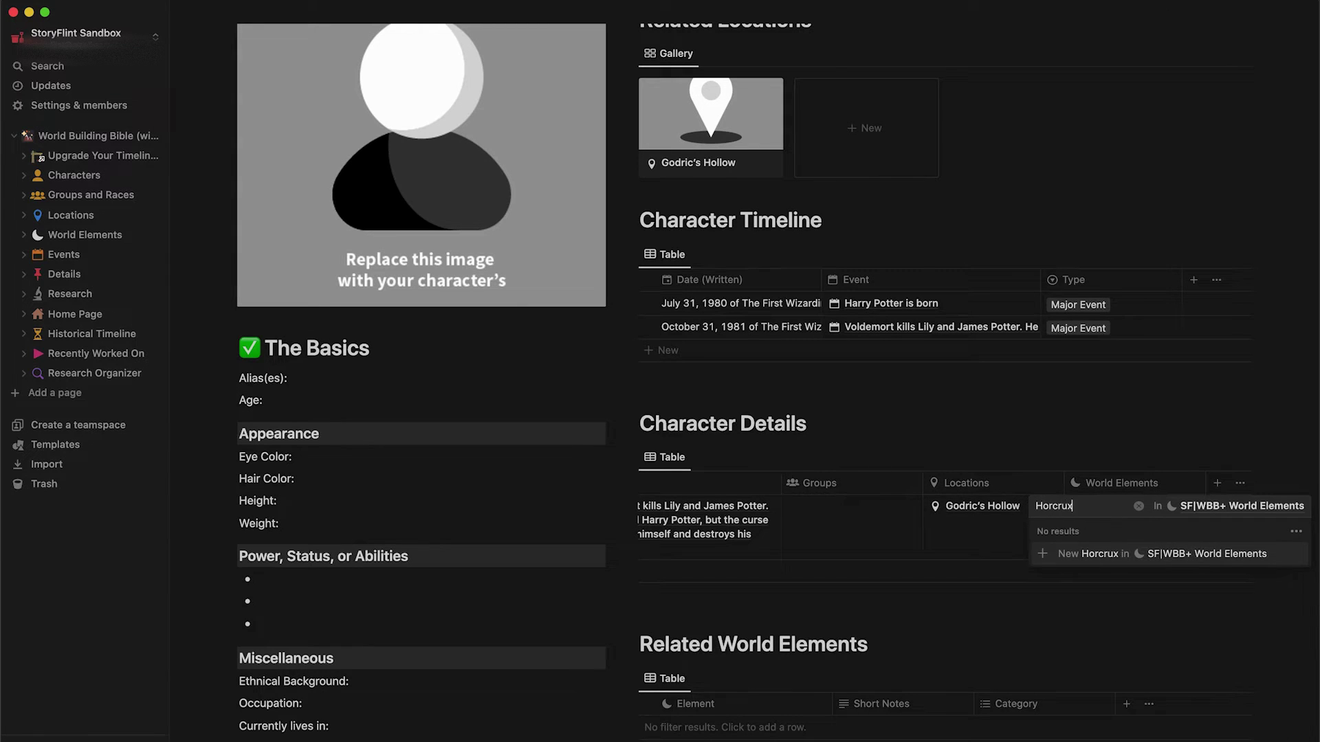
left_click(1123, 561)
left_click(1071, 413)
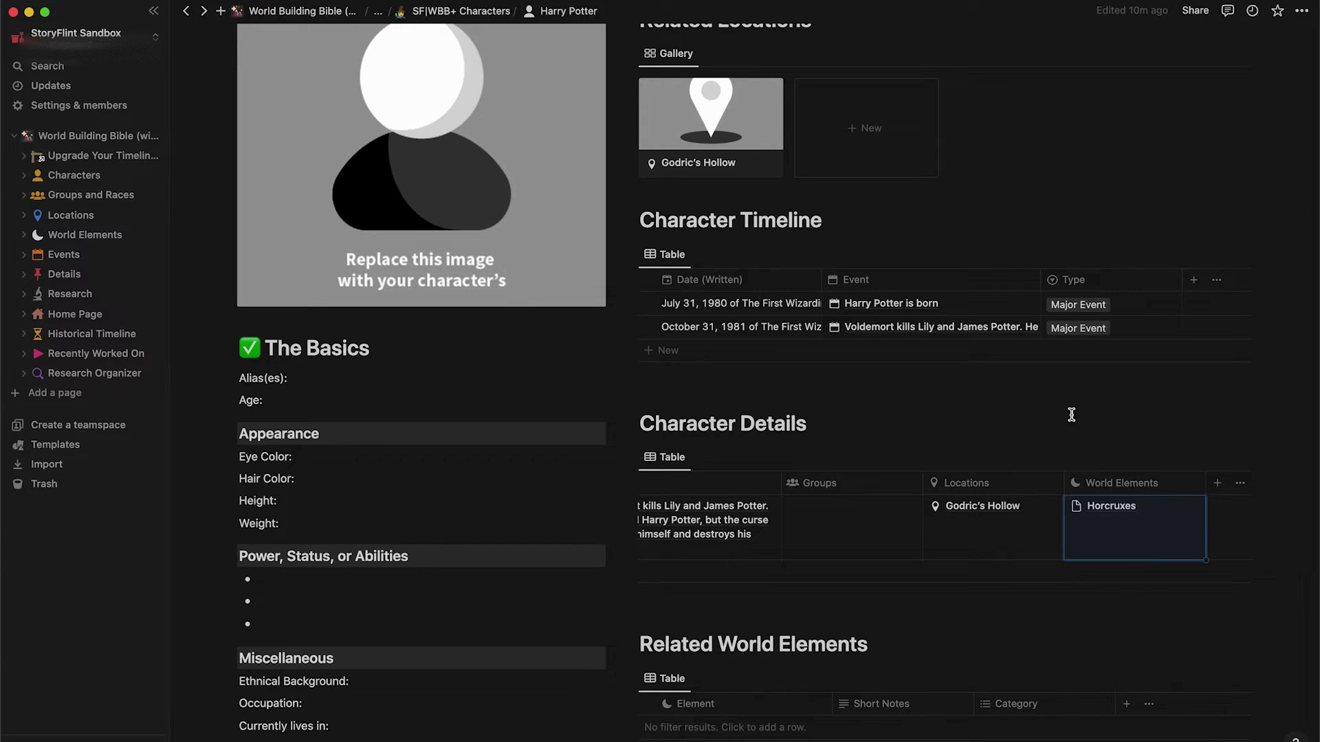
Step: Add a world element named "Nimbus 2000" to Harry Potter's Related World Elements table
scroll(1057, 554, "left", 6)
scroll(1057, 553, "down", 2)
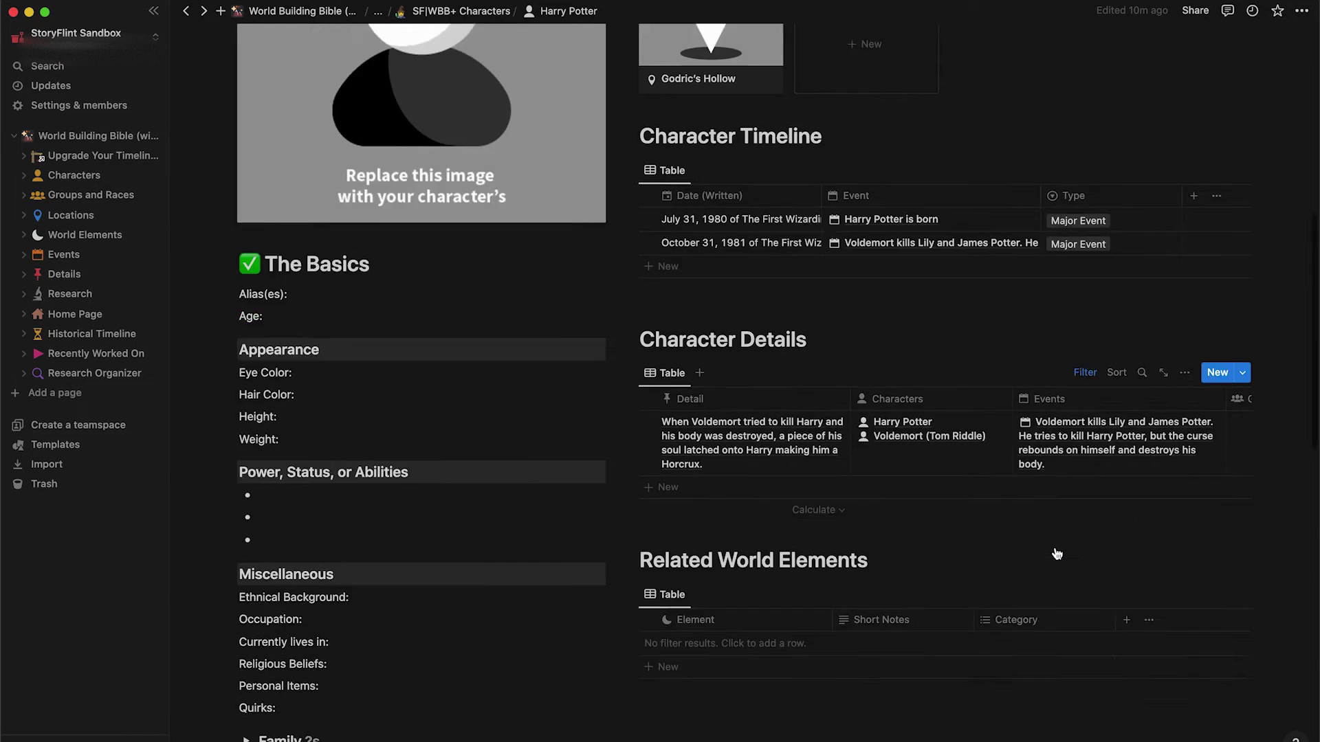
scroll(1057, 553, "down", 2)
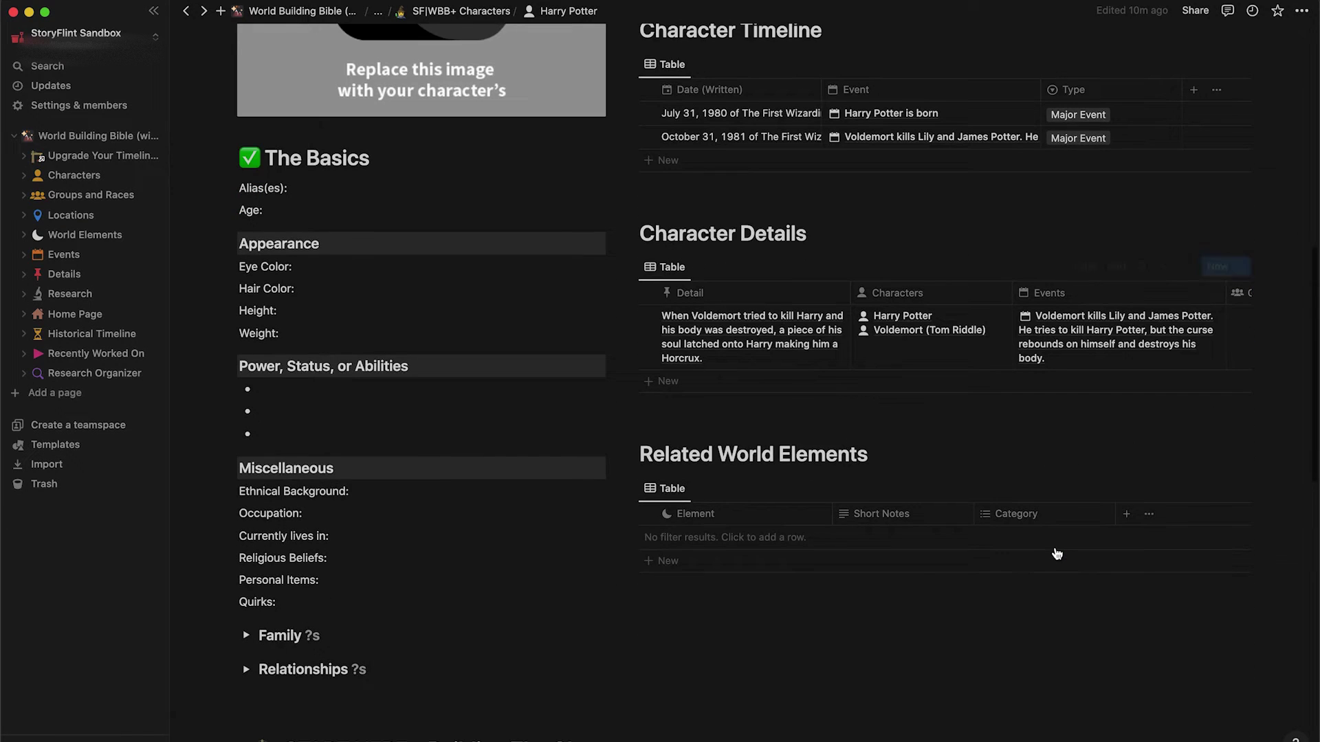
left_click(734, 546)
key("super+a")
type("N")
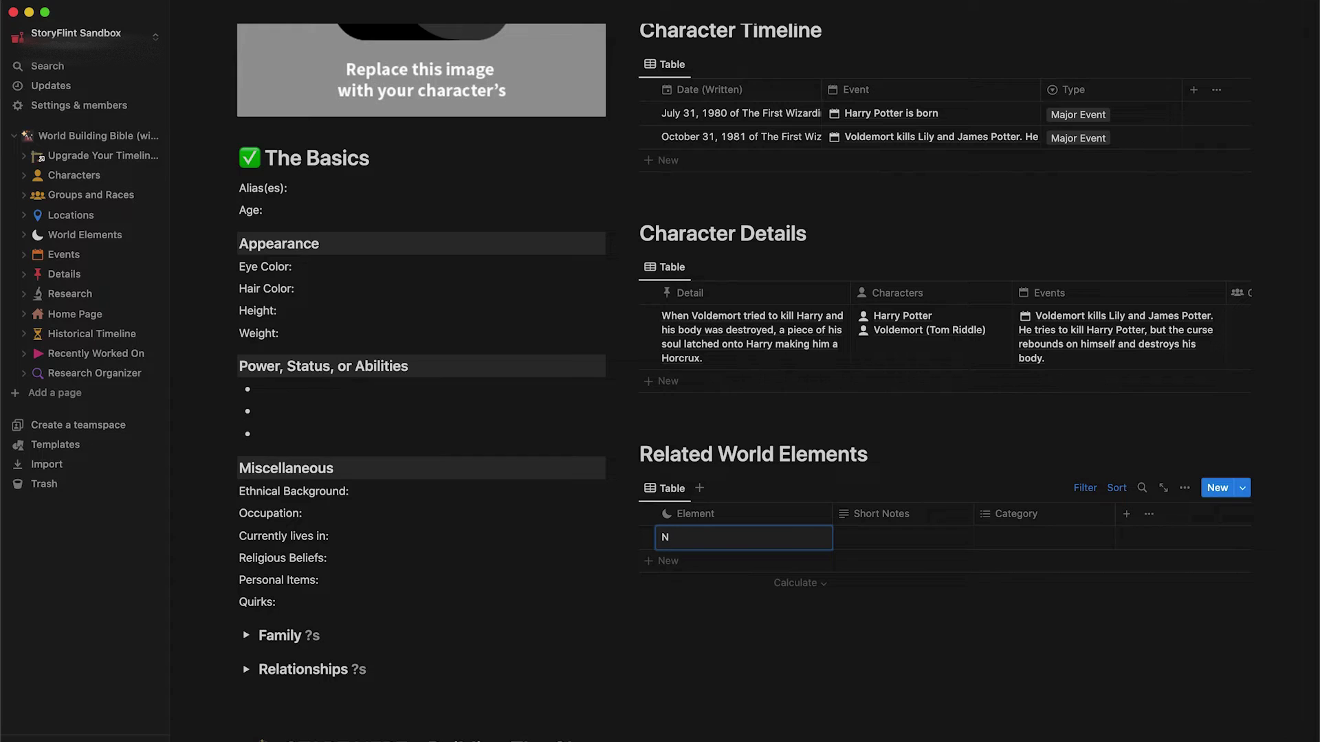
type("imu")
type("us 202")
key("Return")
Step: Give Nimbus 2000 the short note "broomstick" and the category Item/Artifact
left_click(901, 538)
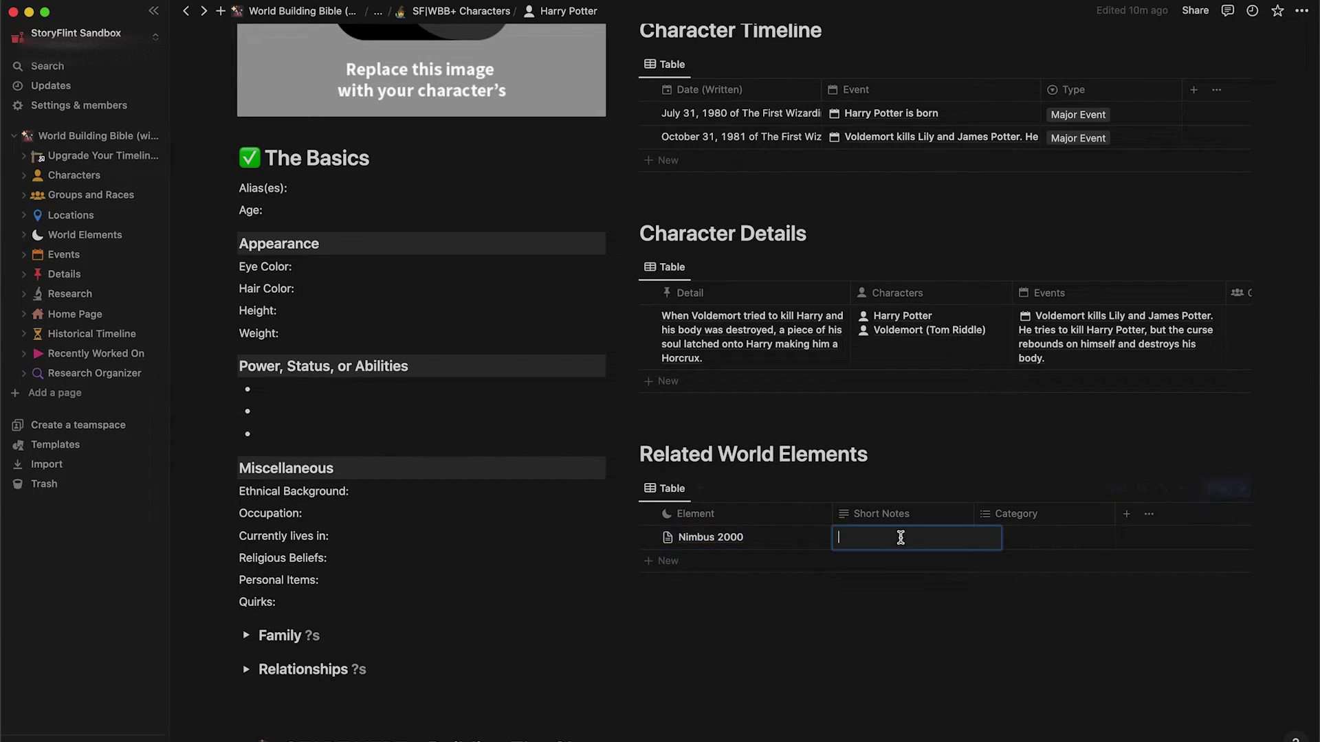
type("bom")
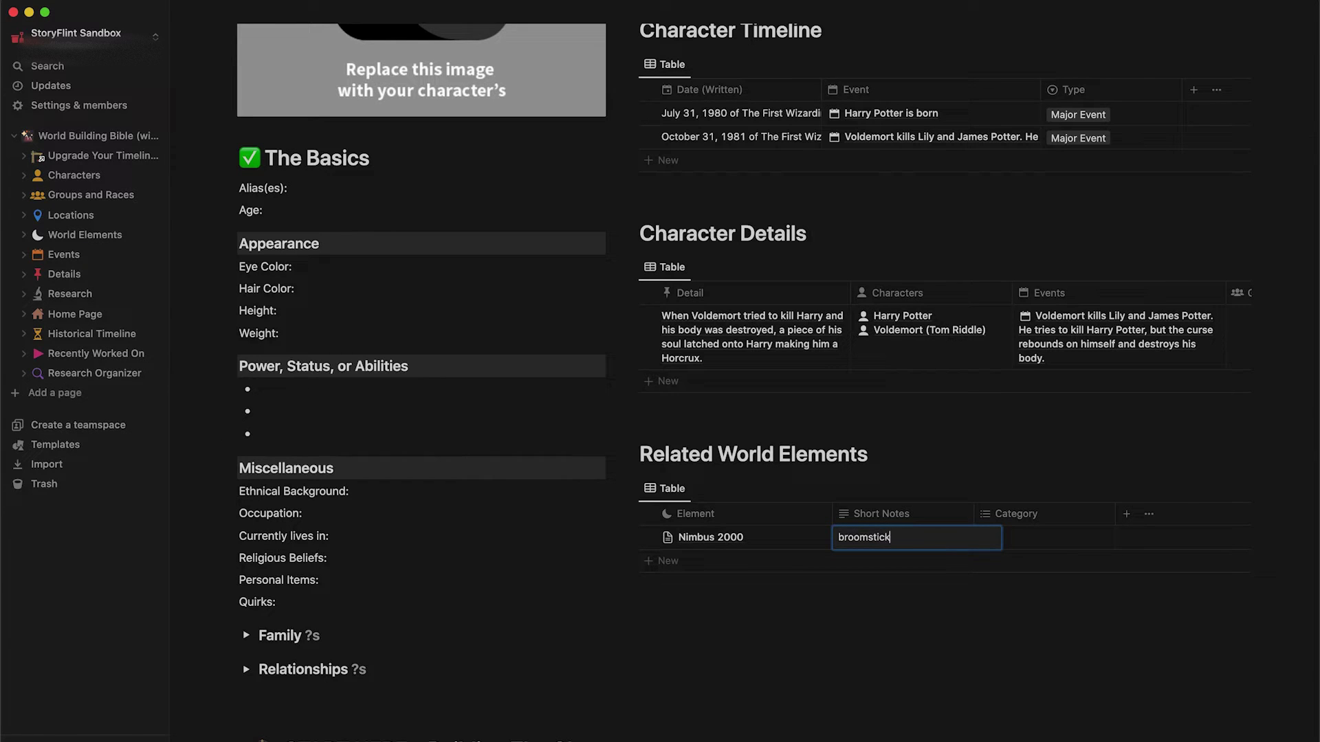
key("Escape")
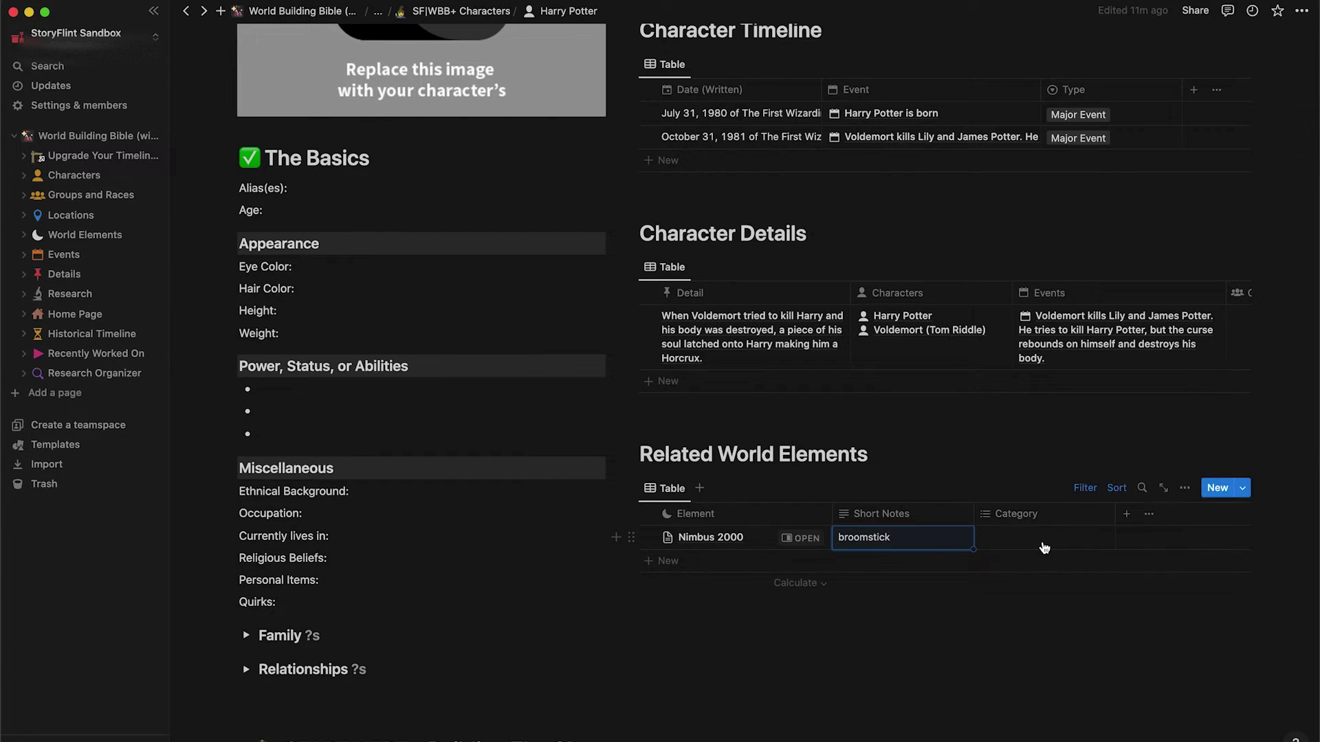
left_click(1044, 548)
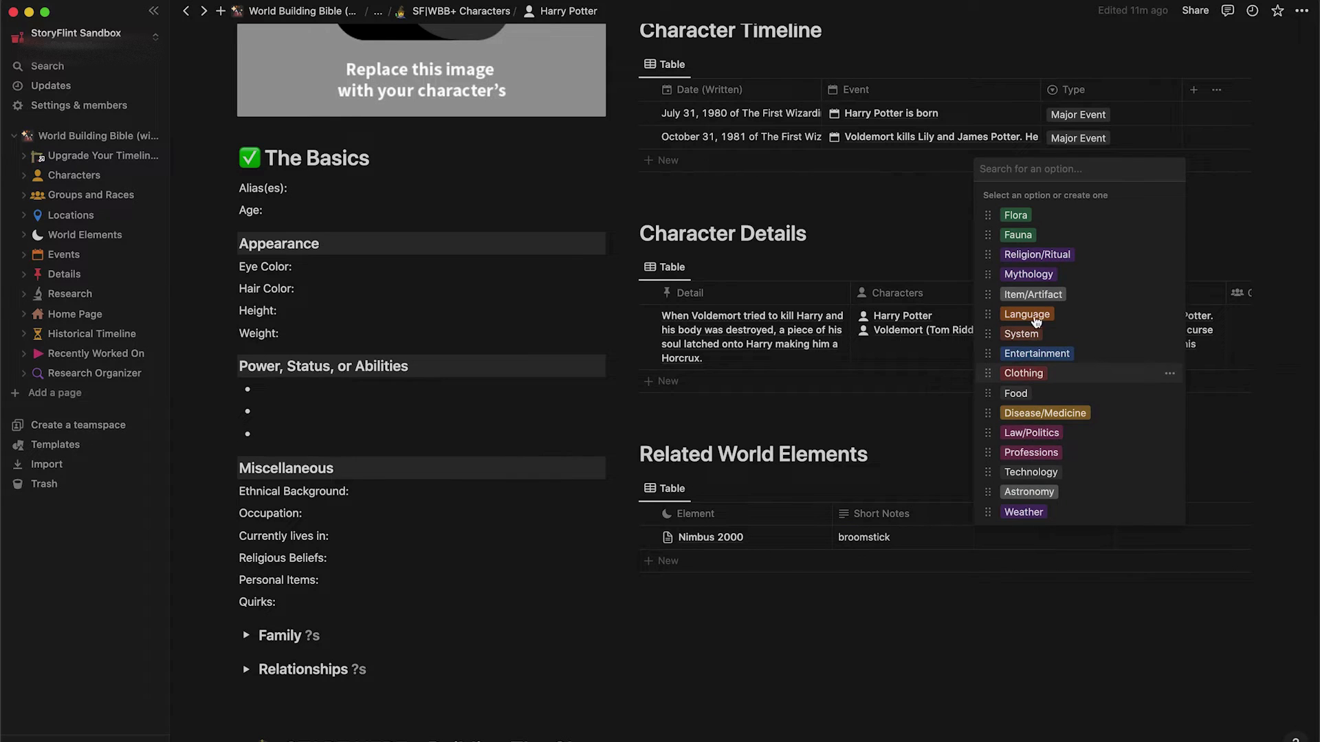
left_click(1033, 295)
key("Escape")
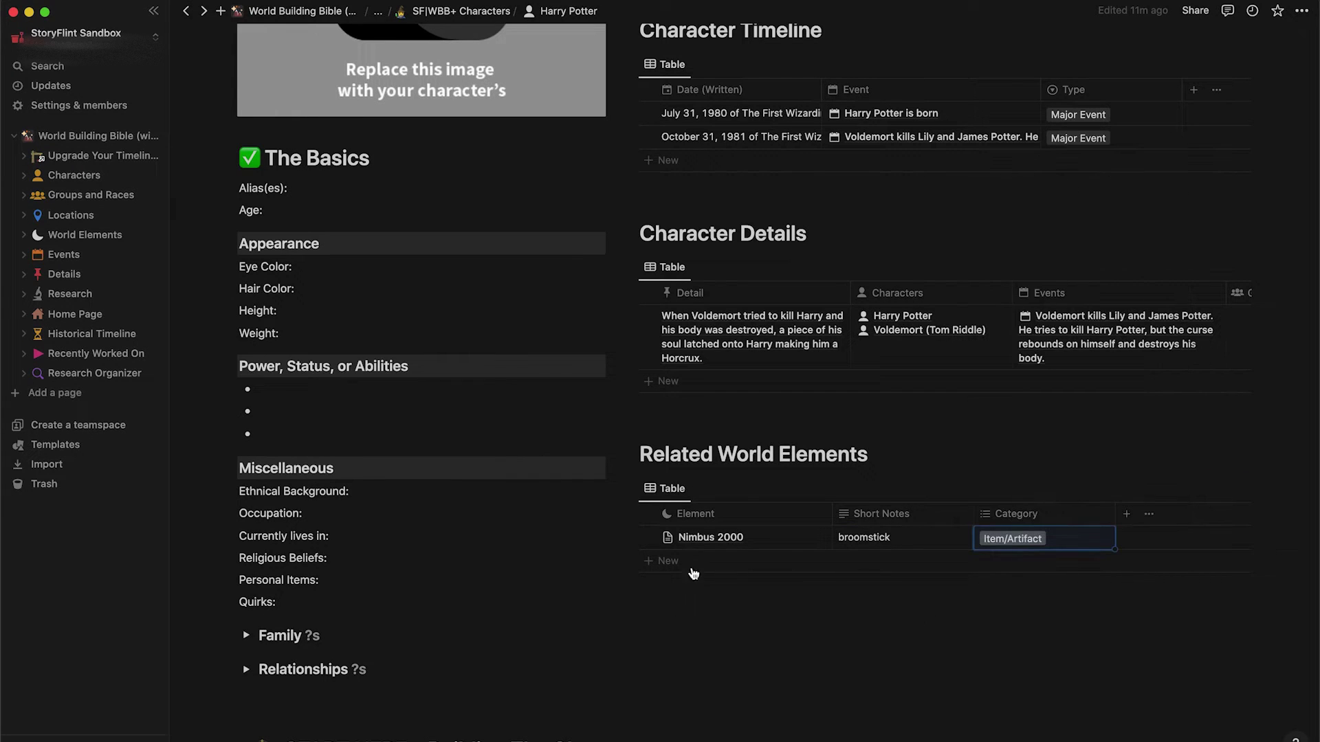
Step: Add the related world element "Firebolt" with the short note "fastest model of broomstick" and the category Item/Artifact
left_click(674, 563)
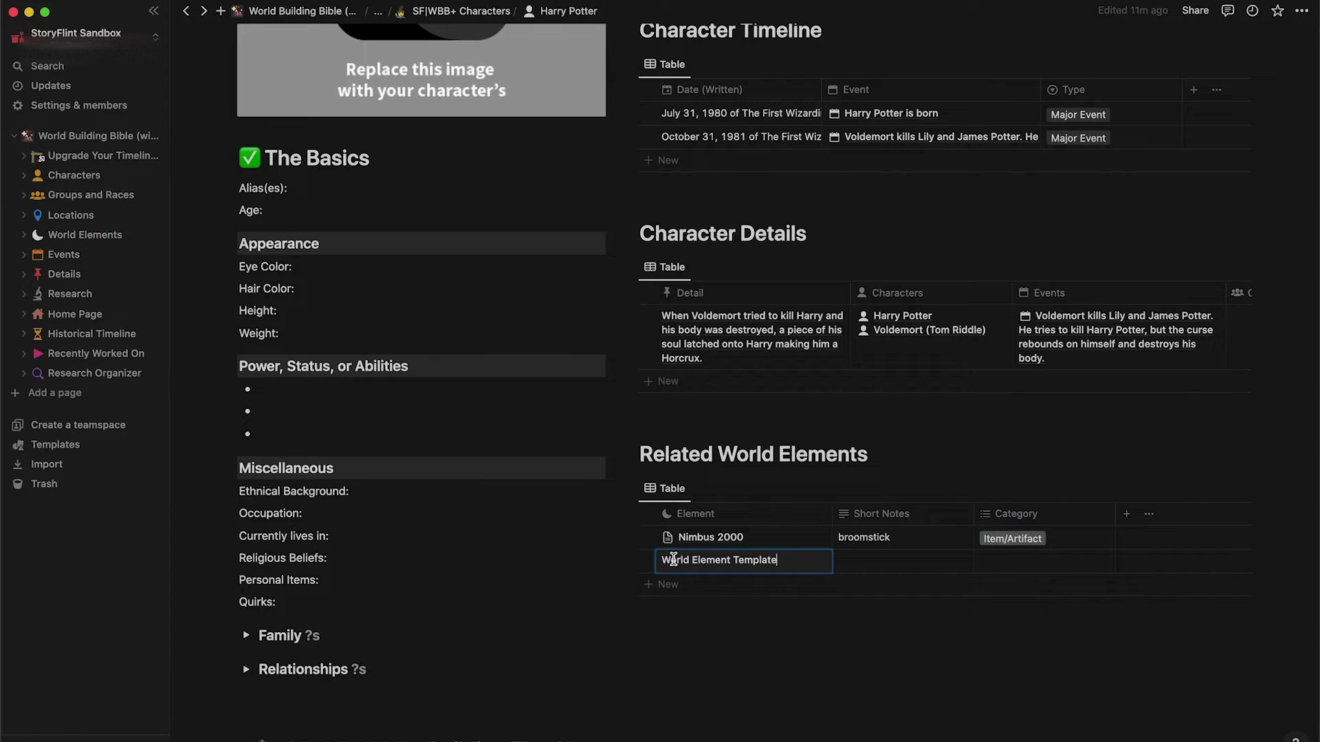
key("super+a")
type("Firebolt")
left_click(884, 563)
type("fastest model of broomstick")
key("Tab")
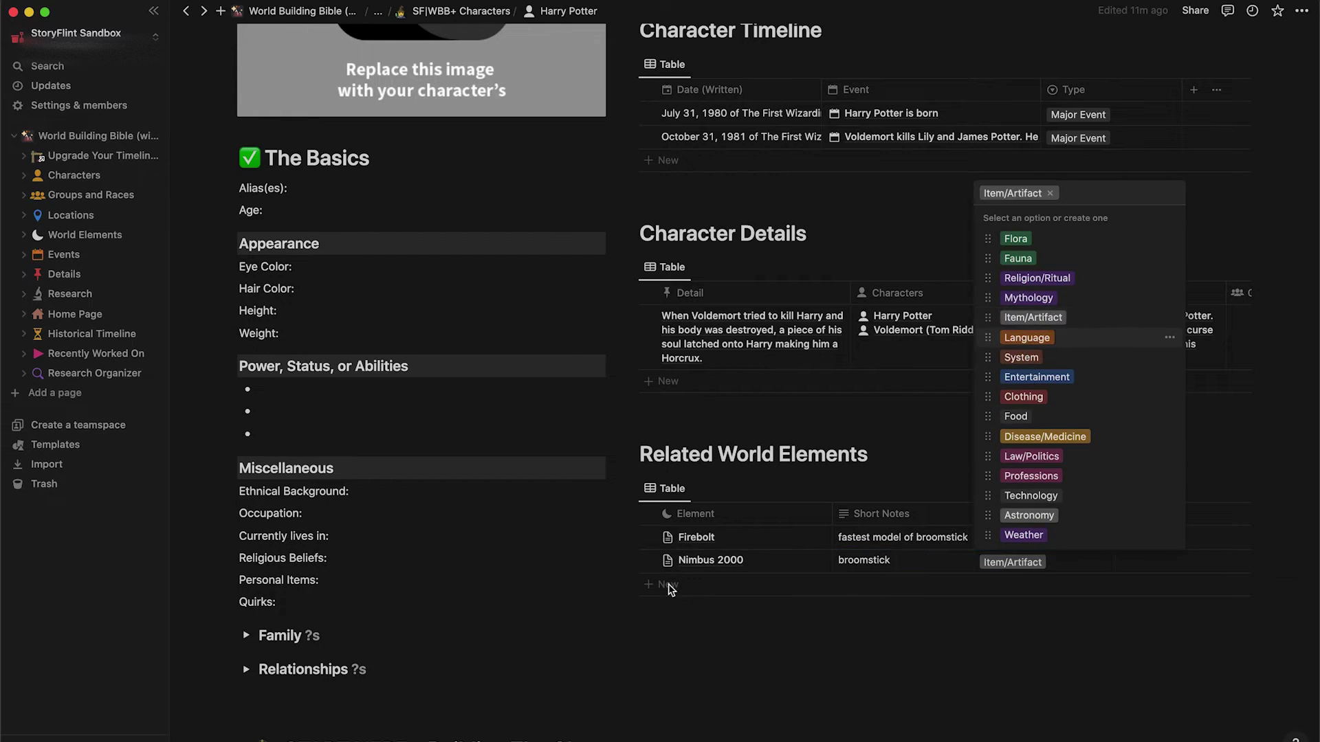
Step: Add the related world element "Invisibility Cloak" with the category Item/Artifact
left_click(668, 585)
key("super+a")
type("Invisibility Cloak")
left_click(1011, 585)
left_click(1029, 342)
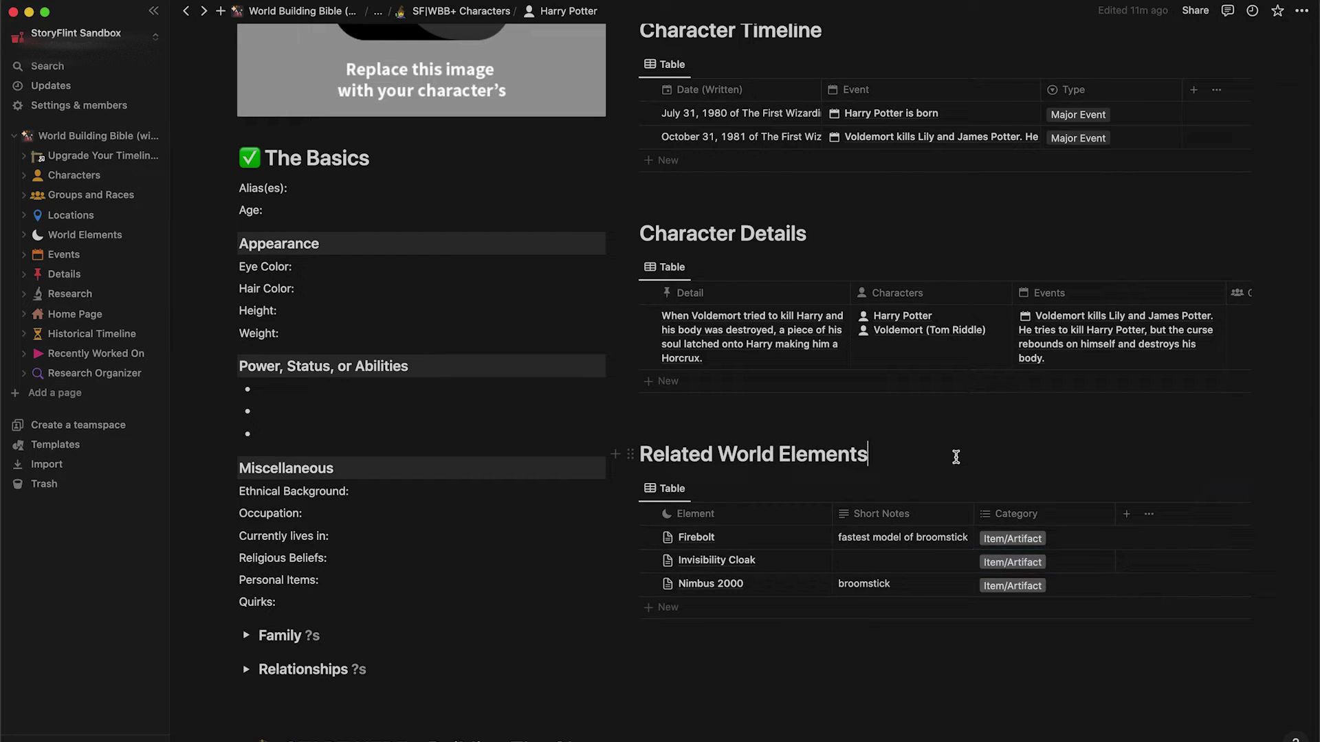
Step: Link the existing Horcruxes page to Harry Potter through the character's Related World Elements property
scroll(956, 457, "up", 10)
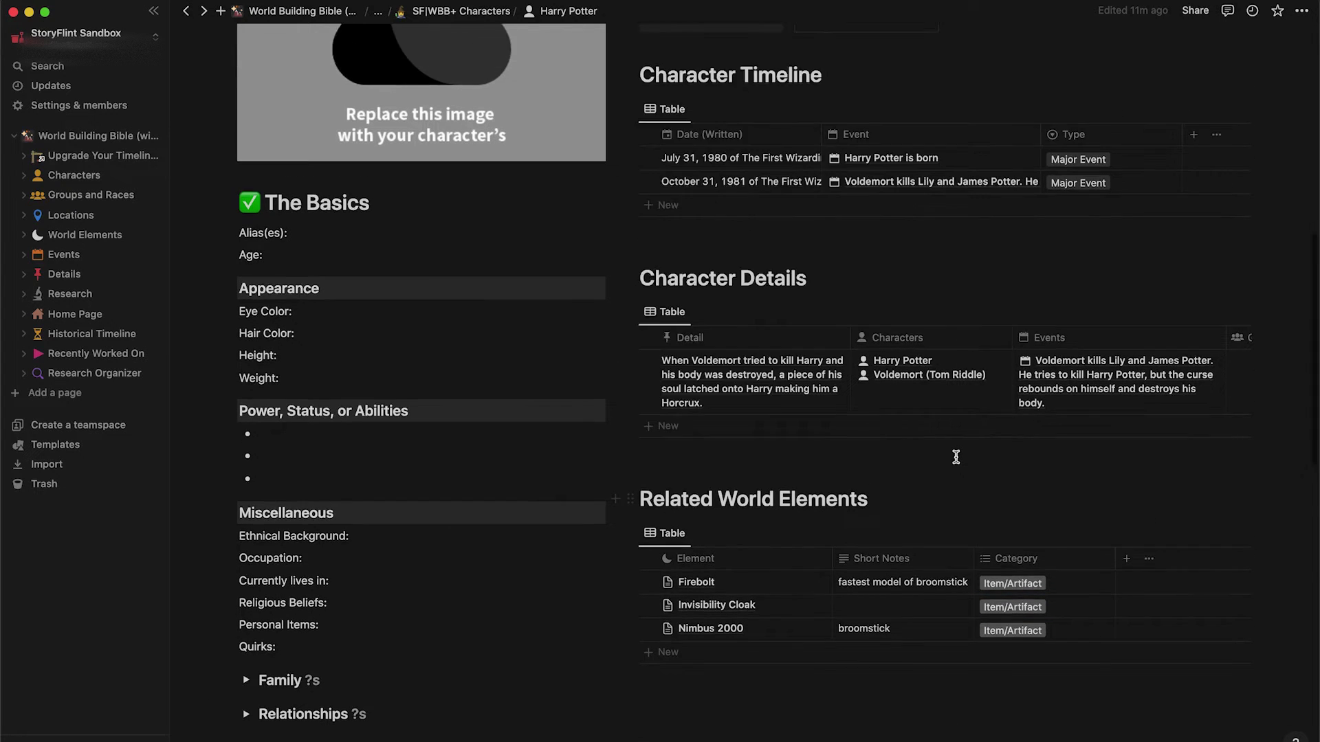
scroll(956, 457, "up", 2)
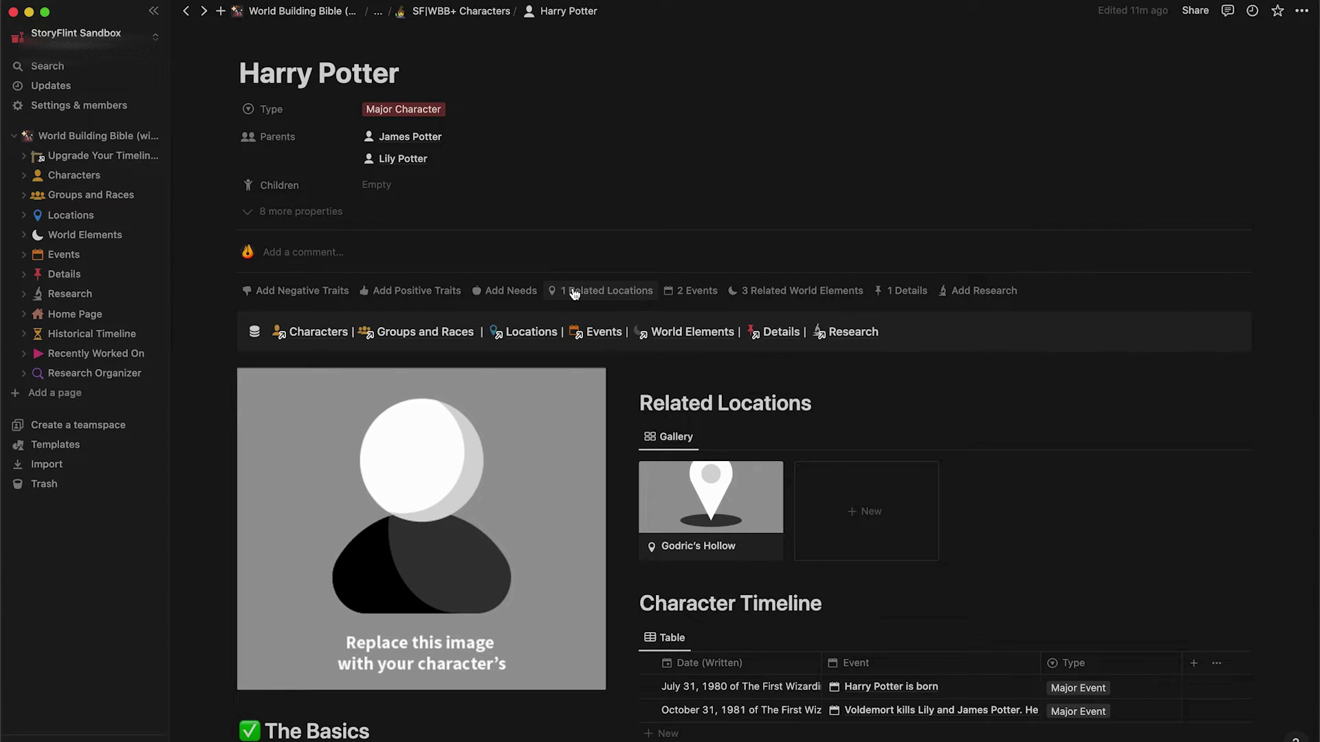
left_click(752, 292)
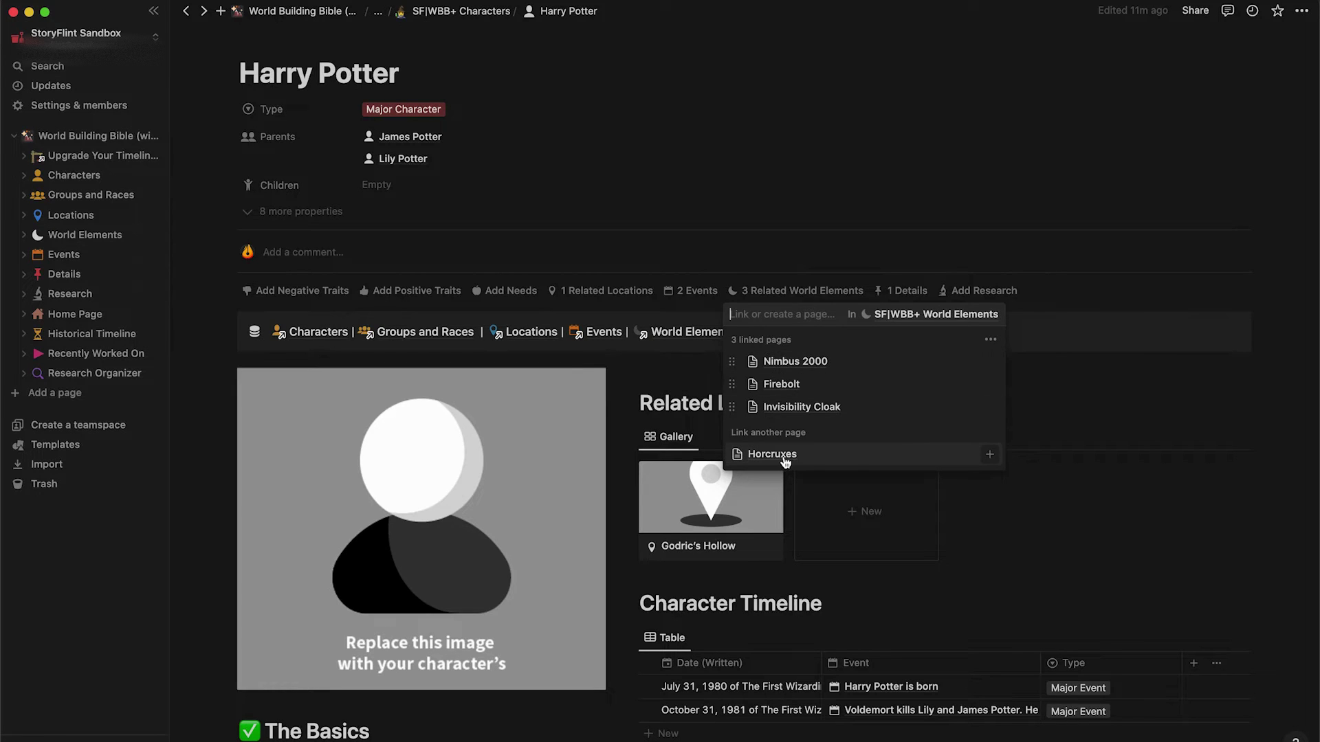
left_click(991, 458)
left_click(1048, 213)
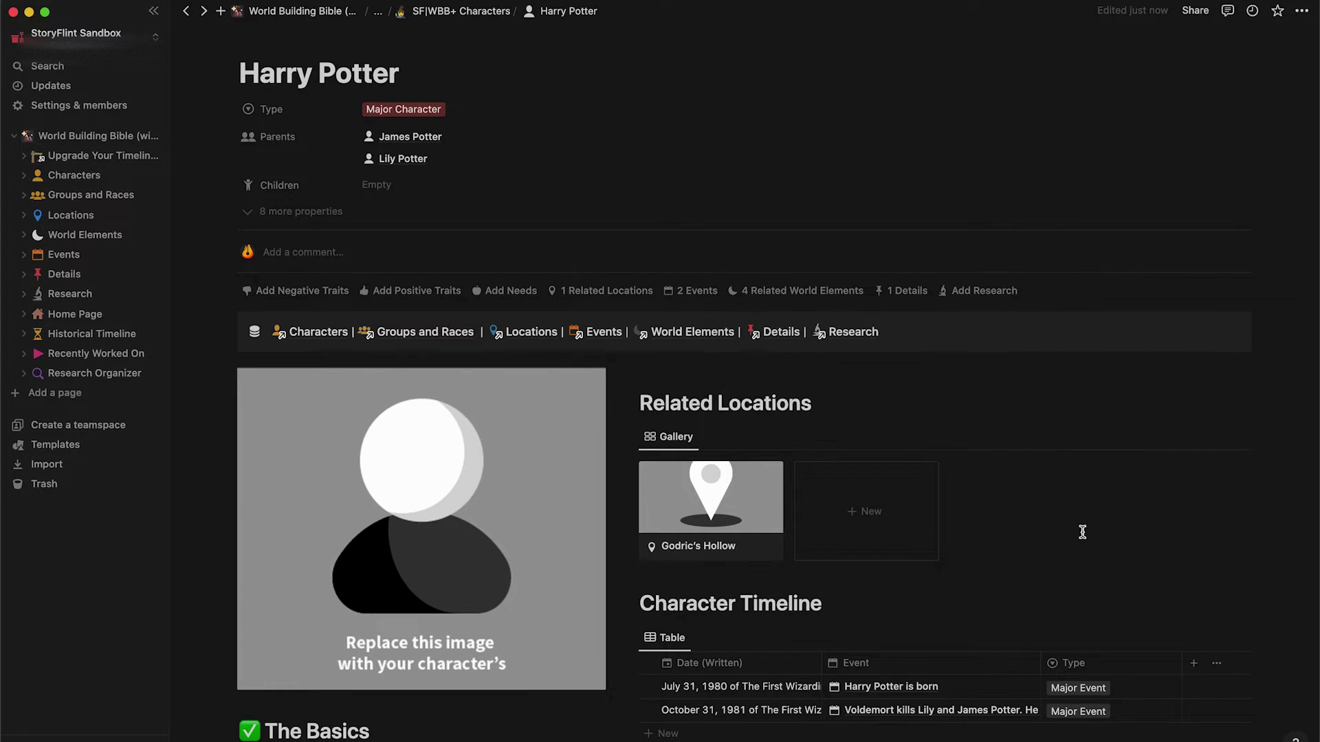
Step: Set the category of Horcruxes to Item/Artifact in the Related World Elements table
scroll(1081, 516, "down", 5)
scroll(1084, 538, "down", 5)
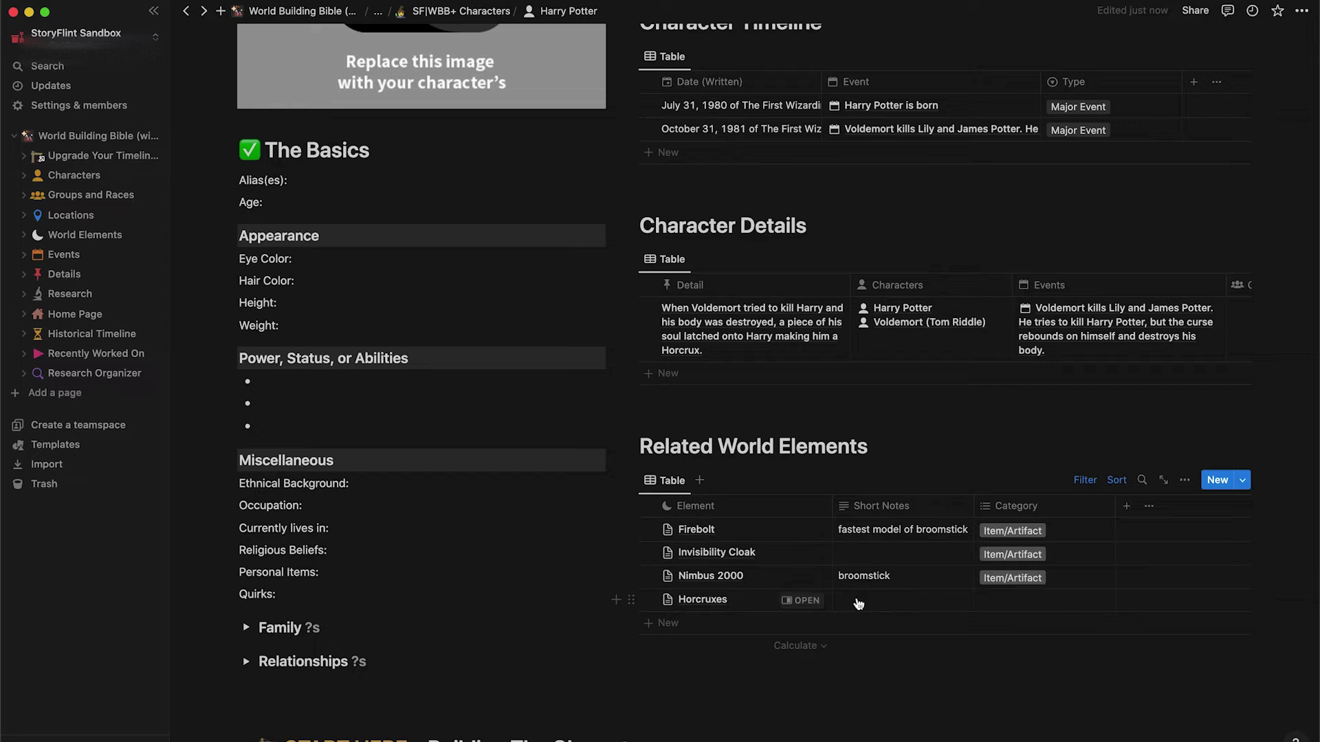
left_click(1018, 603)
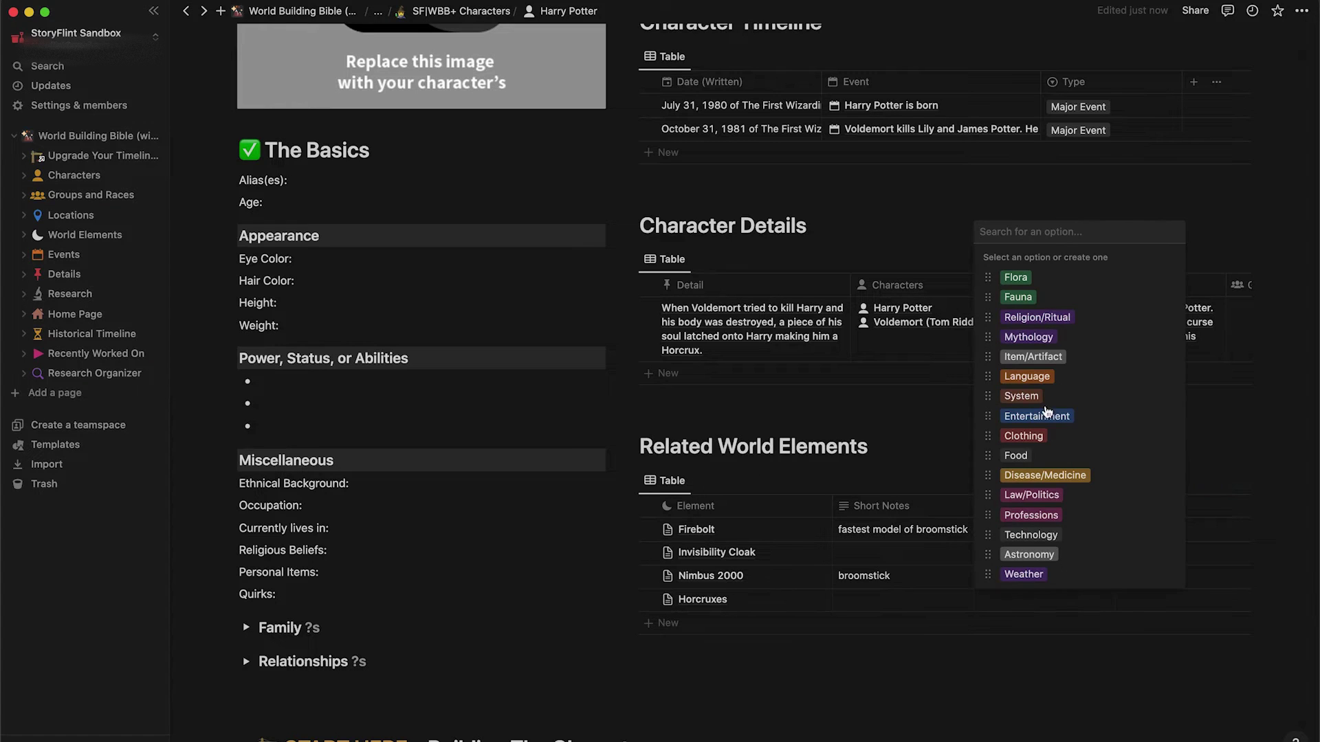
left_click(1041, 362)
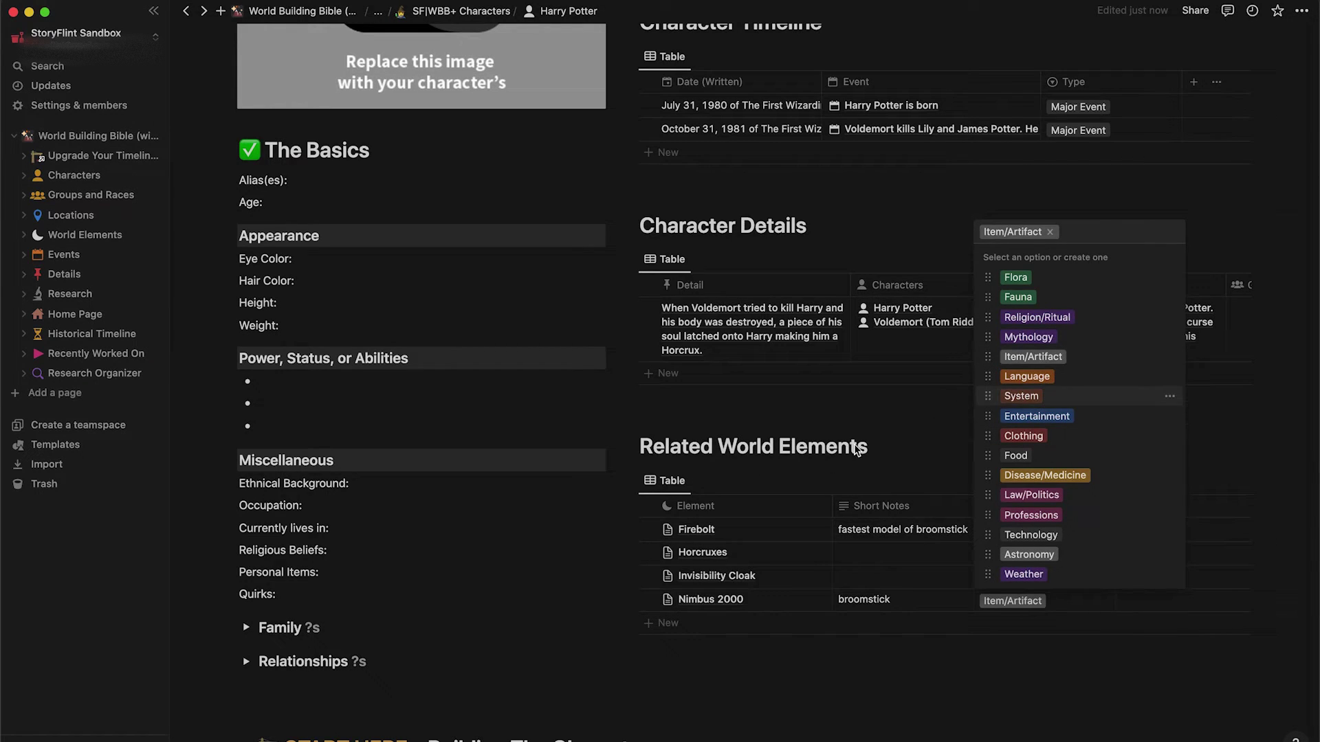
key("Escape")
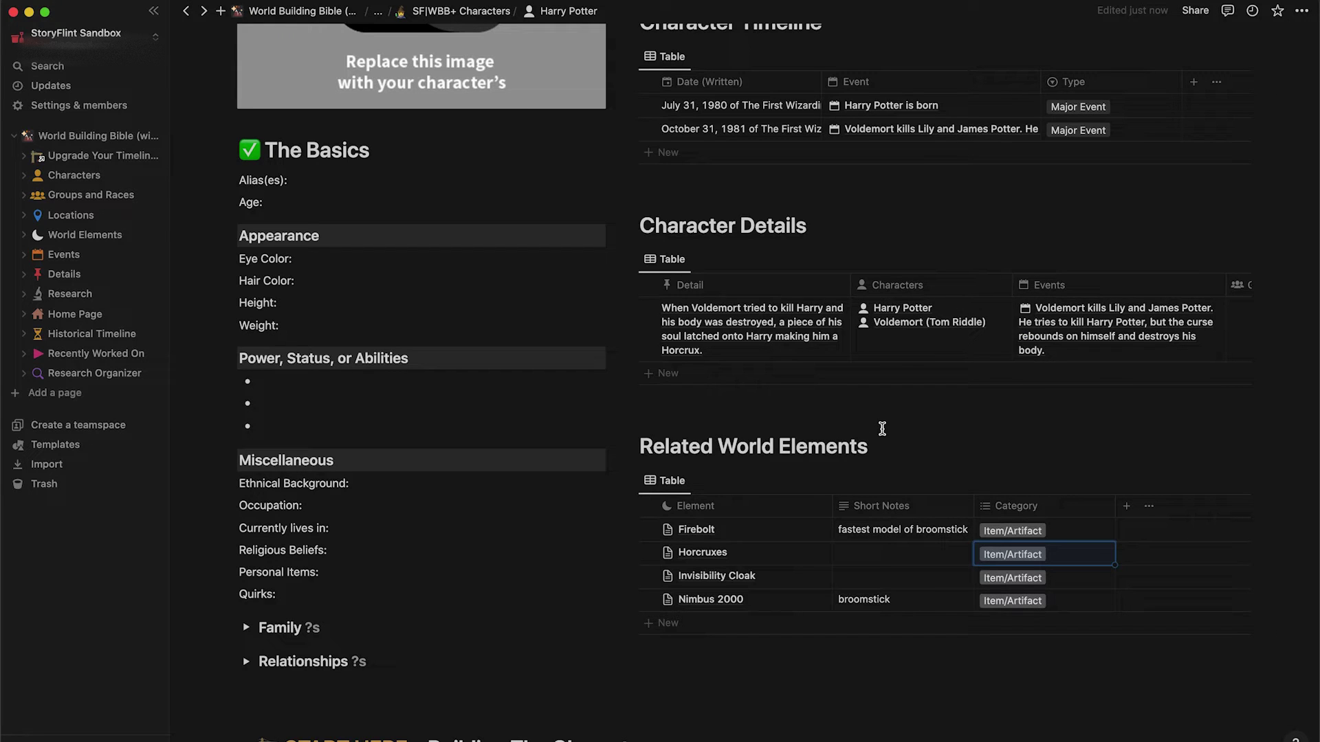
Step: Open the Locations page and add a sub-item named "Chamber of Secrets" under Hogwarts
scroll(444, 151, "up", 10)
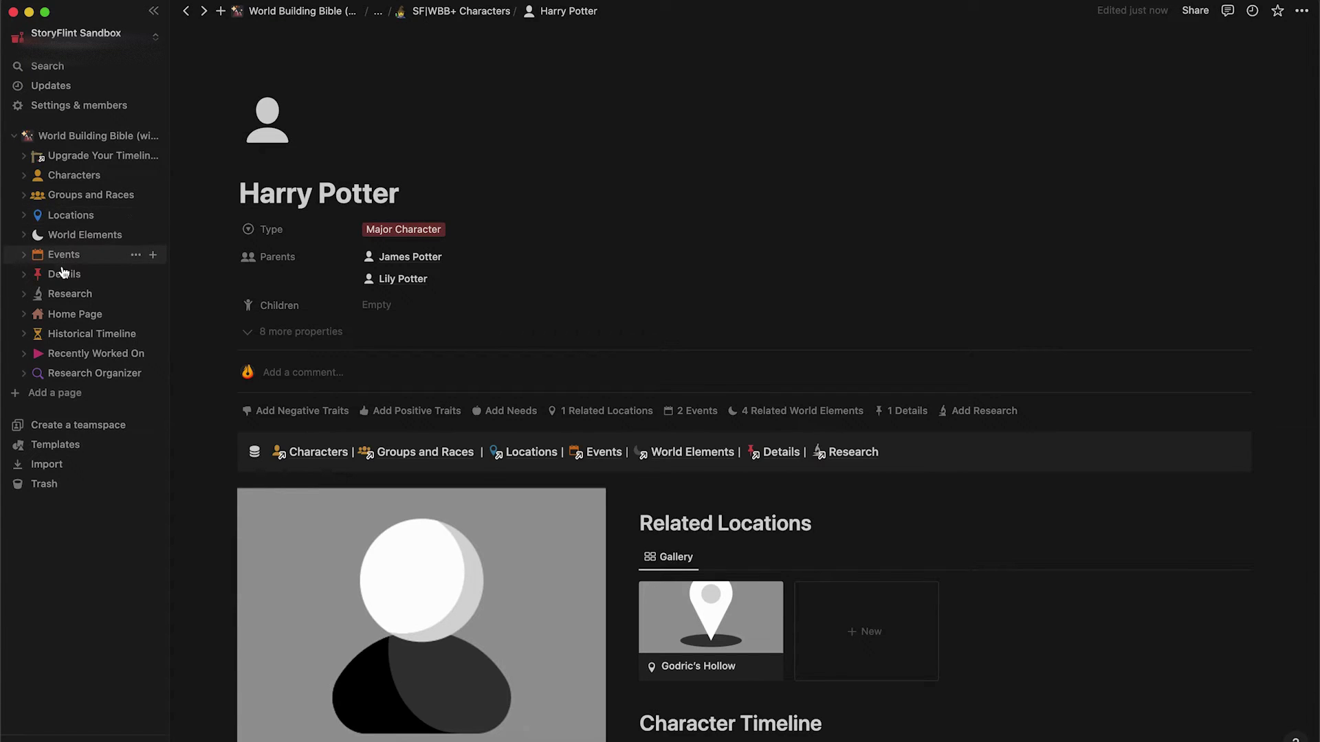
left_click(66, 216)
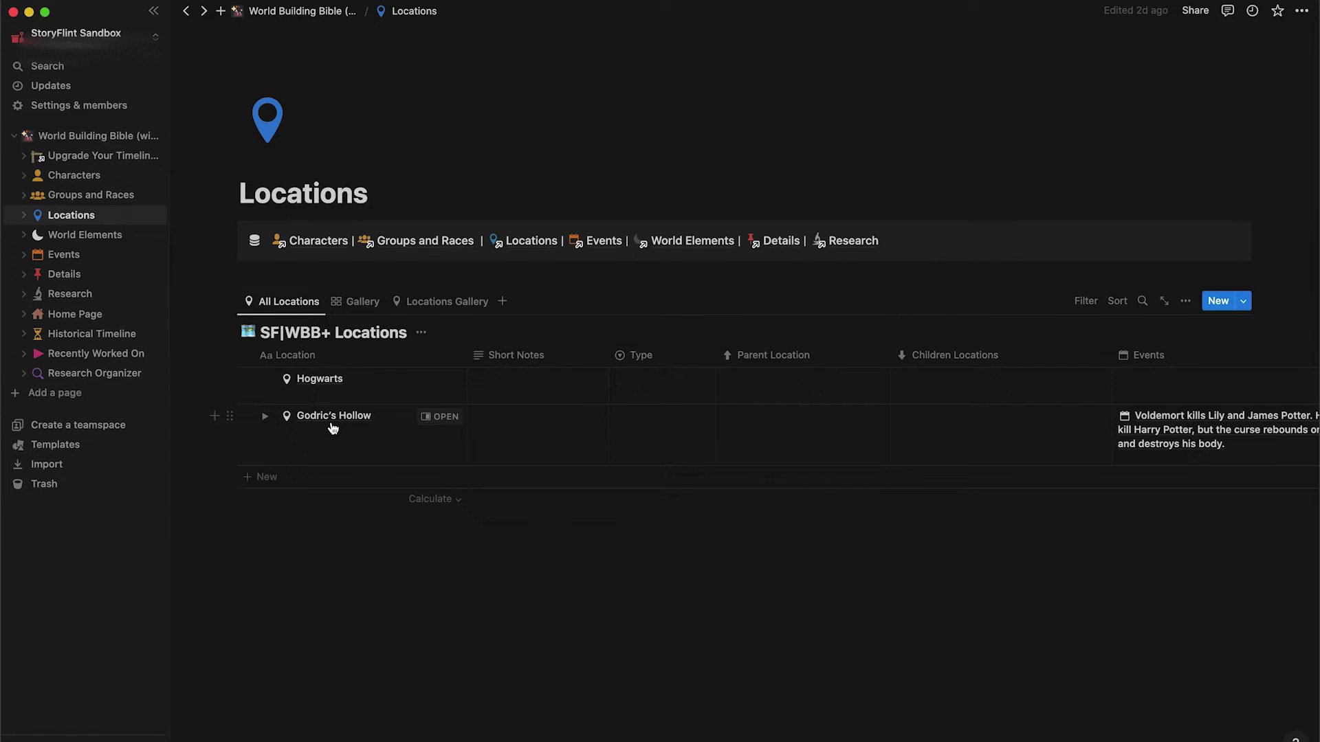
left_click(266, 382)
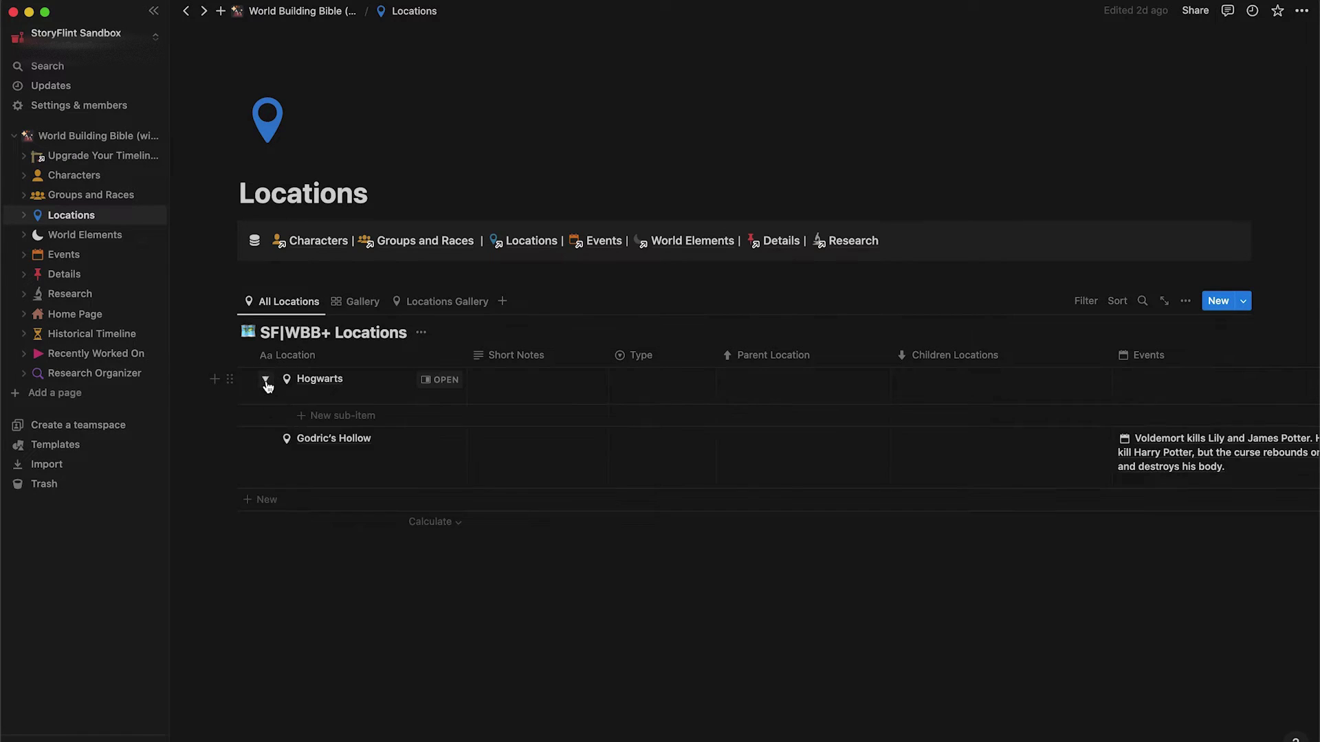
left_click(321, 418)
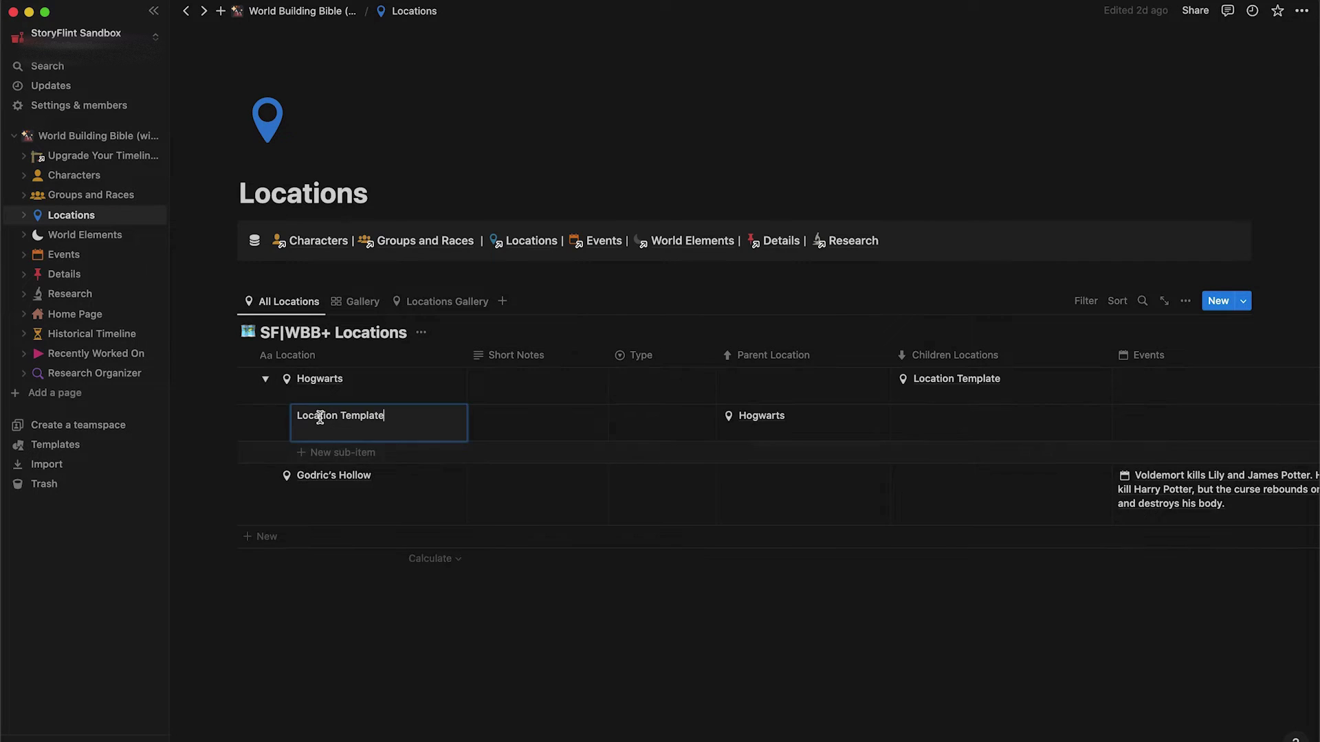
triple_click(320, 417)
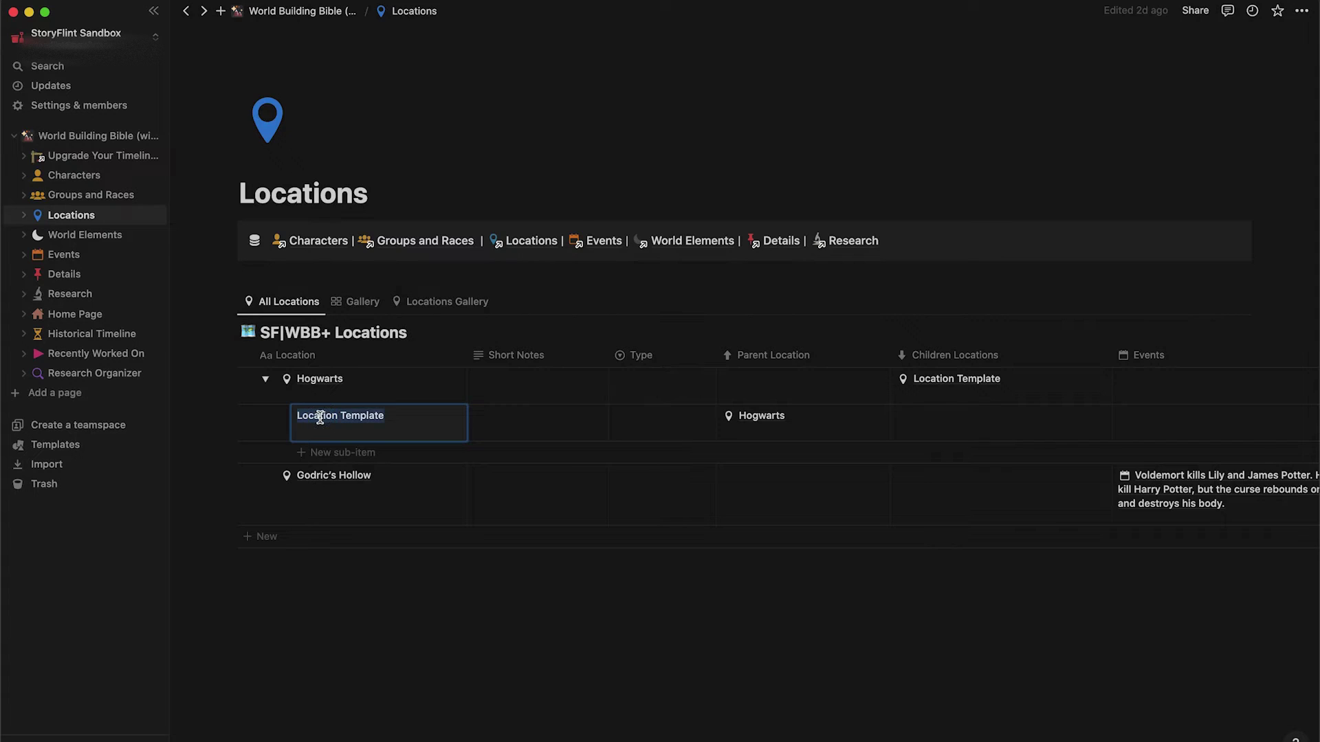
type("Ch")
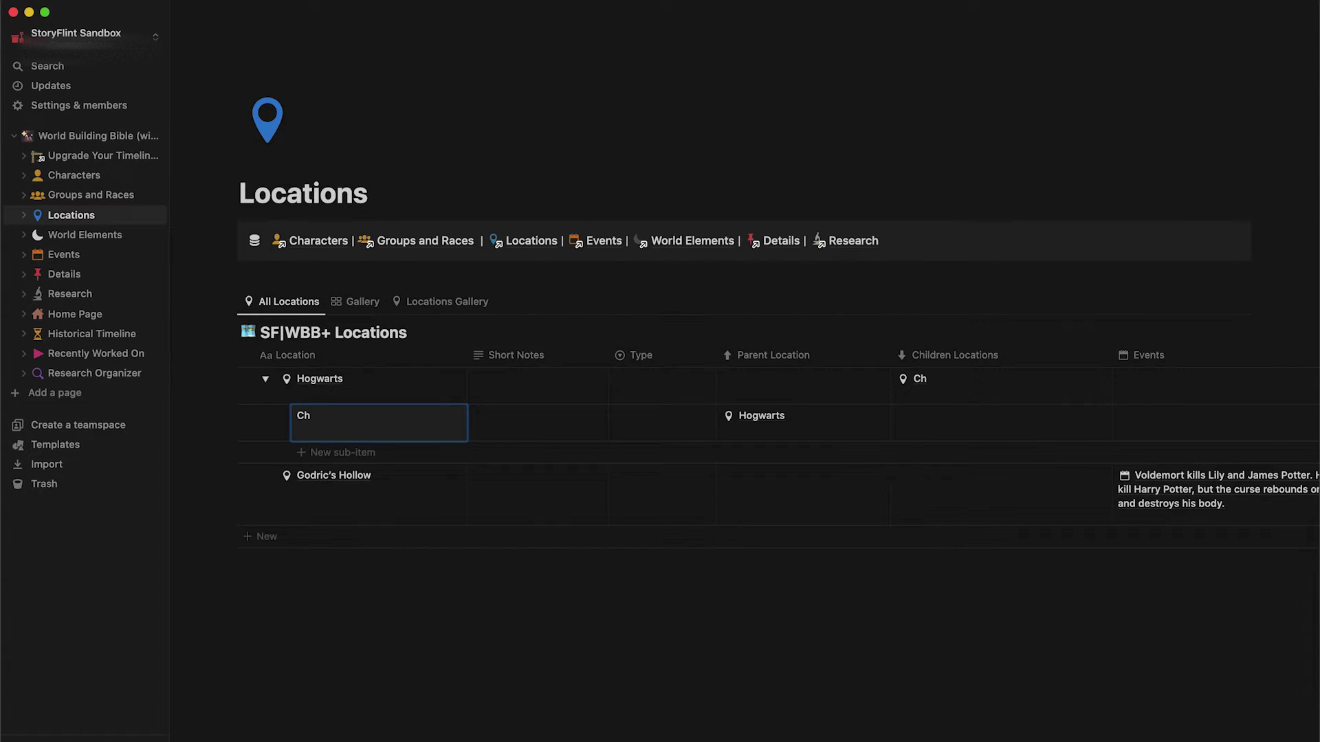
type("amber of Secrets")
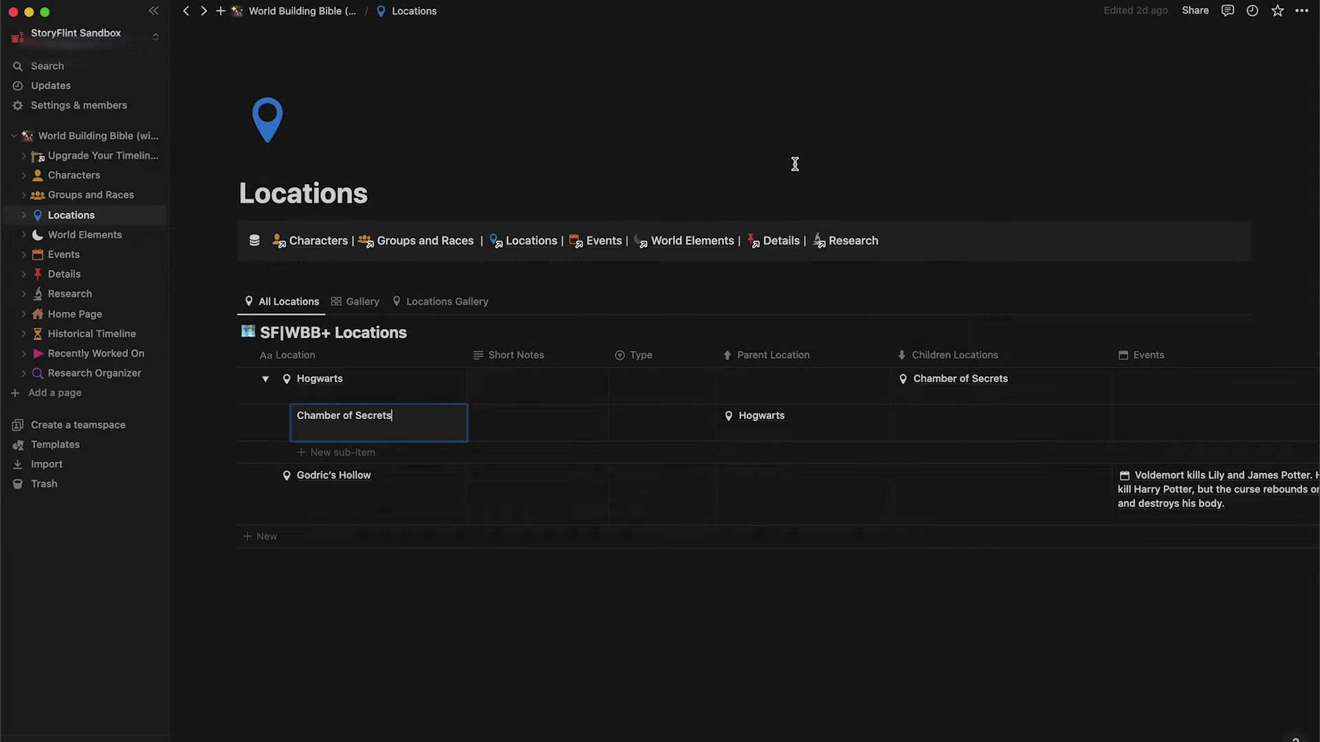
Step: Set the location types to School for Hogwarts, Landmark for Chamber of Secrets, and Town for Godric's Hollow
key("Escape")
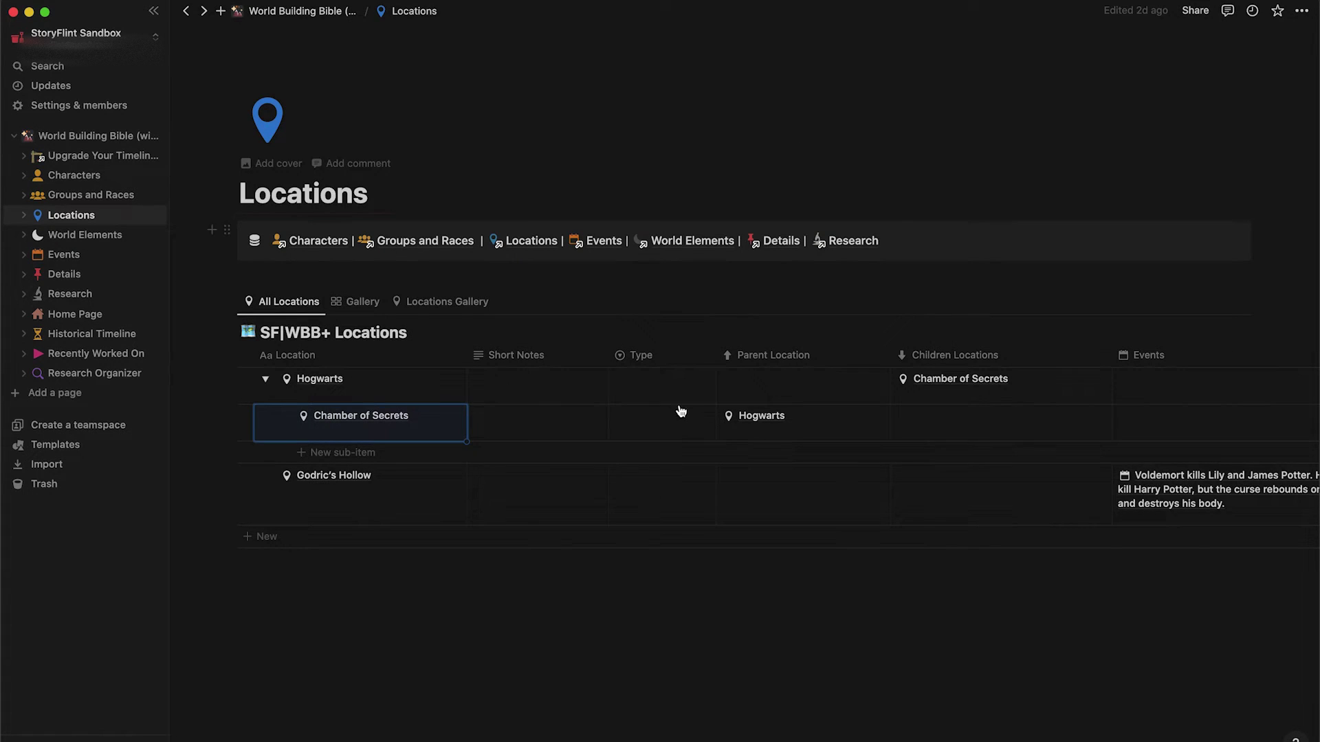
left_click(662, 390)
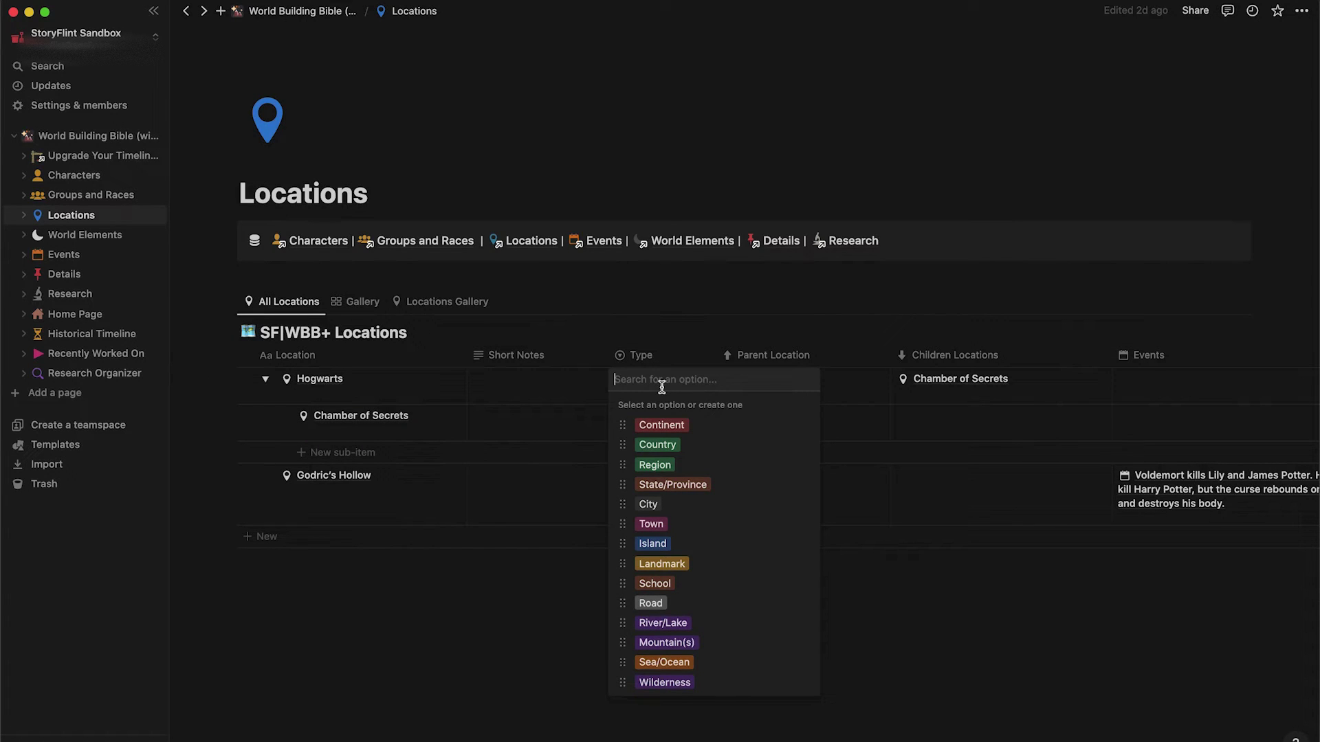
left_click(657, 583)
left_click(638, 421)
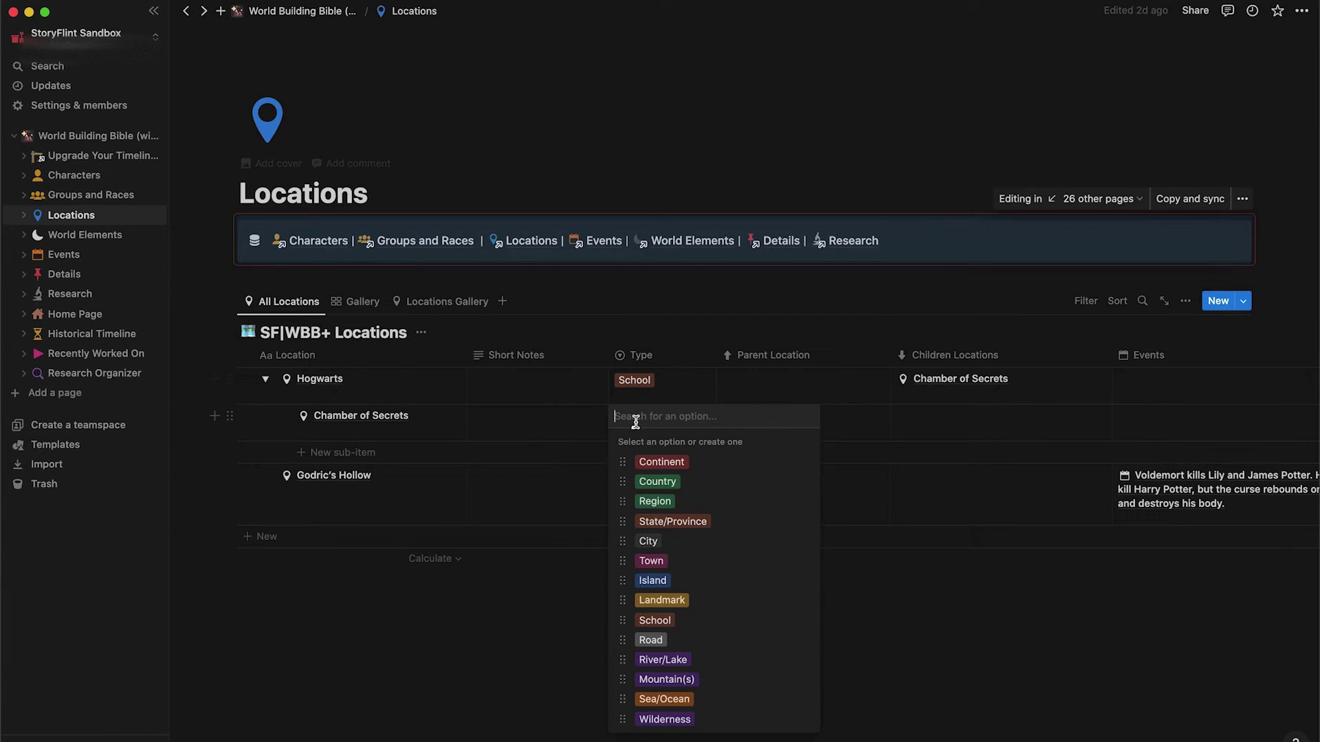
left_click(671, 602)
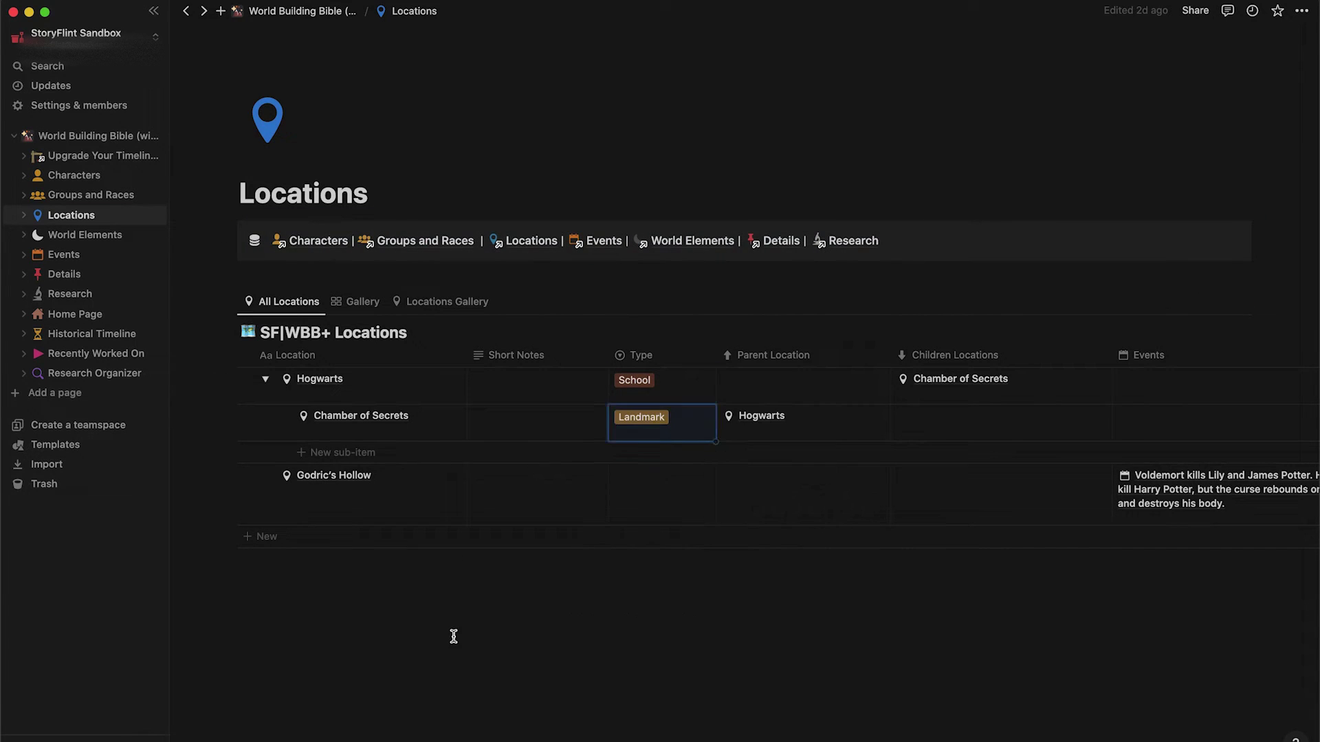
left_click(664, 487)
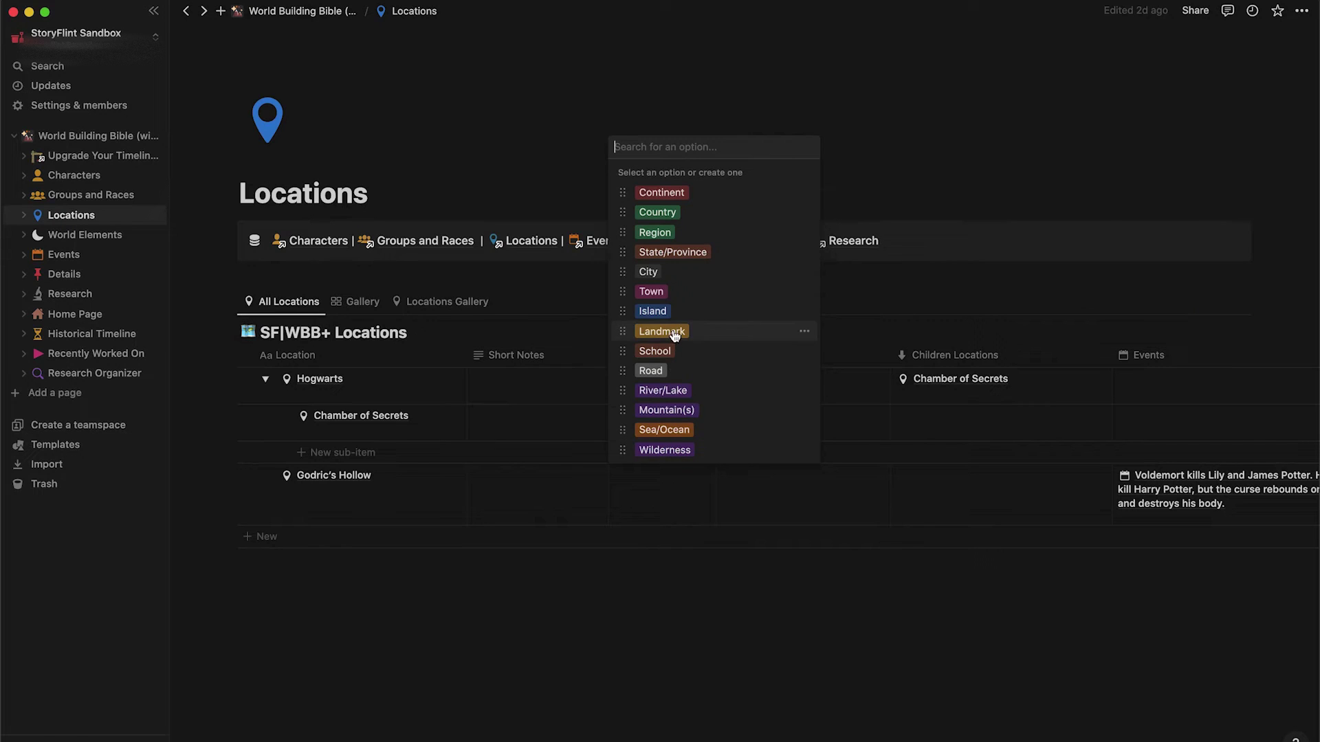
left_click(658, 295)
left_click(589, 683)
Step: Open the Chamber of Secrets location as a full page and add a related character named "Salazar Slytherin"
left_click(433, 419)
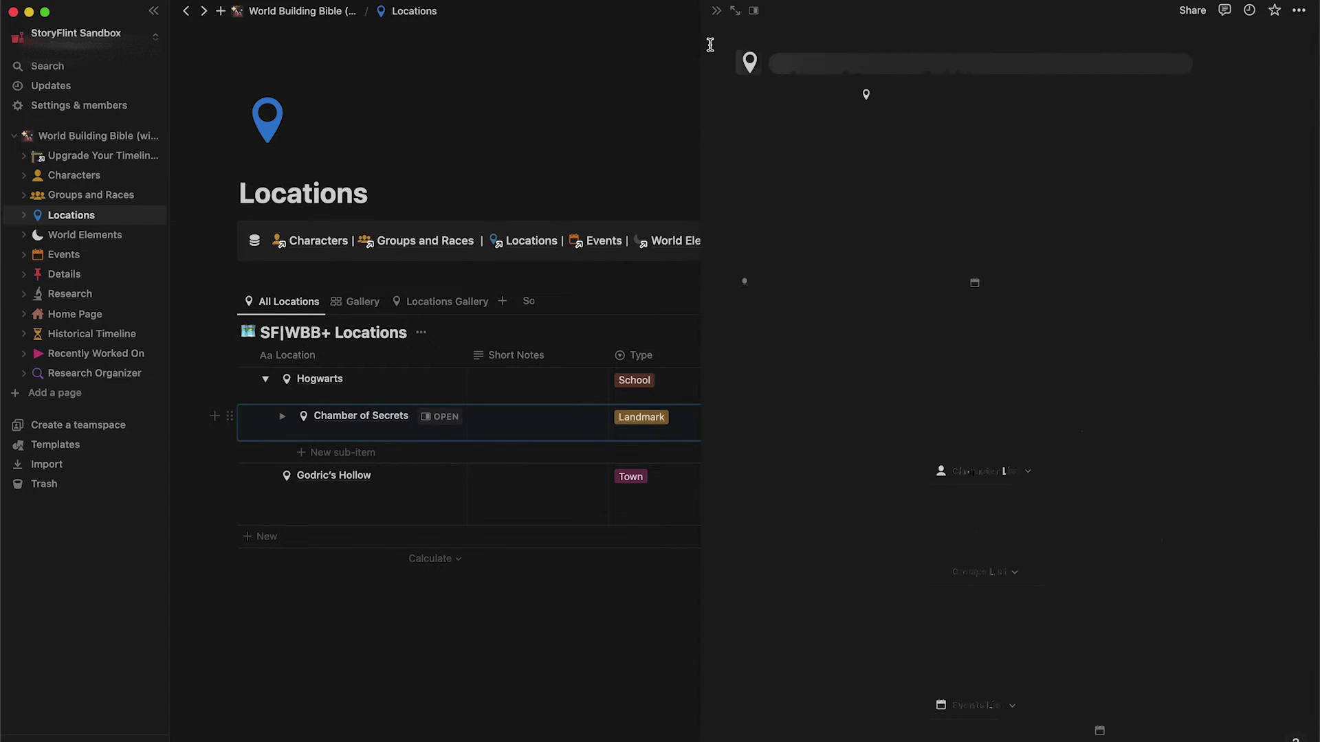
left_click(737, 11)
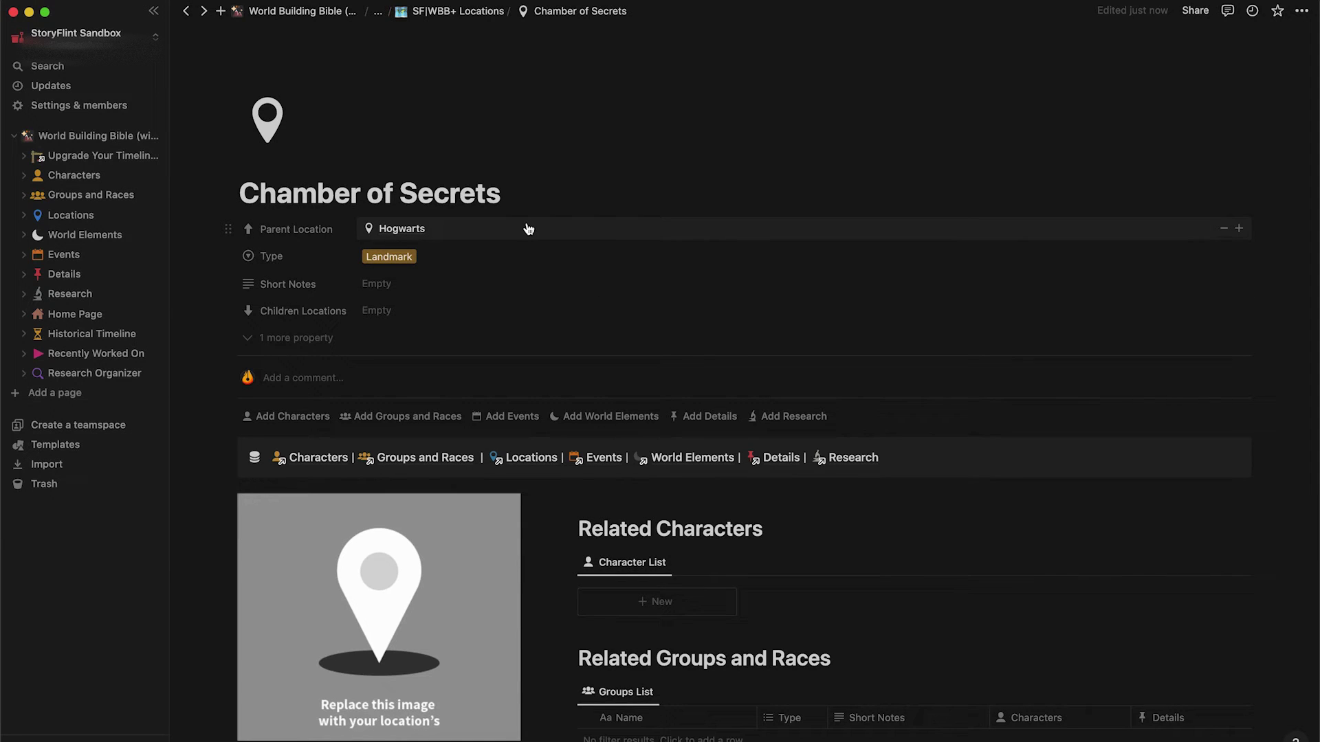
scroll(528, 229, "down", 3)
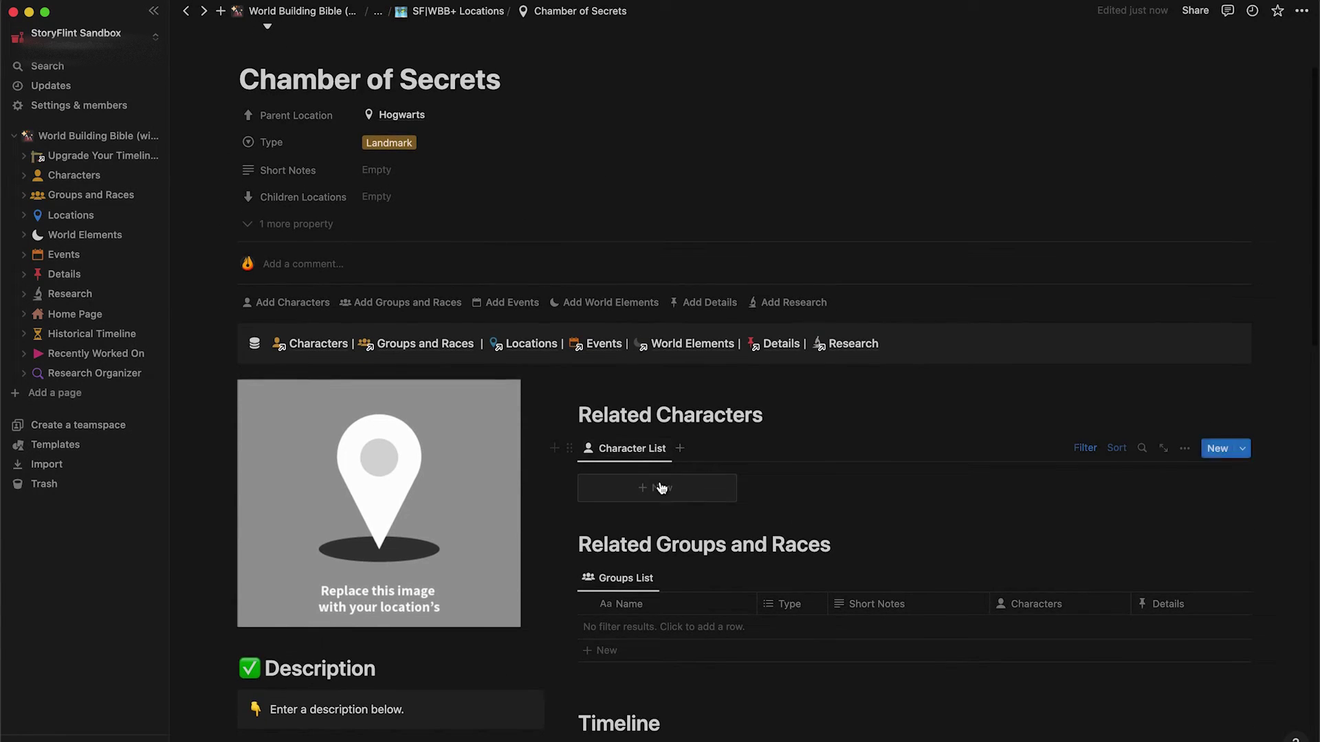
scroll(661, 494, "down", 1)
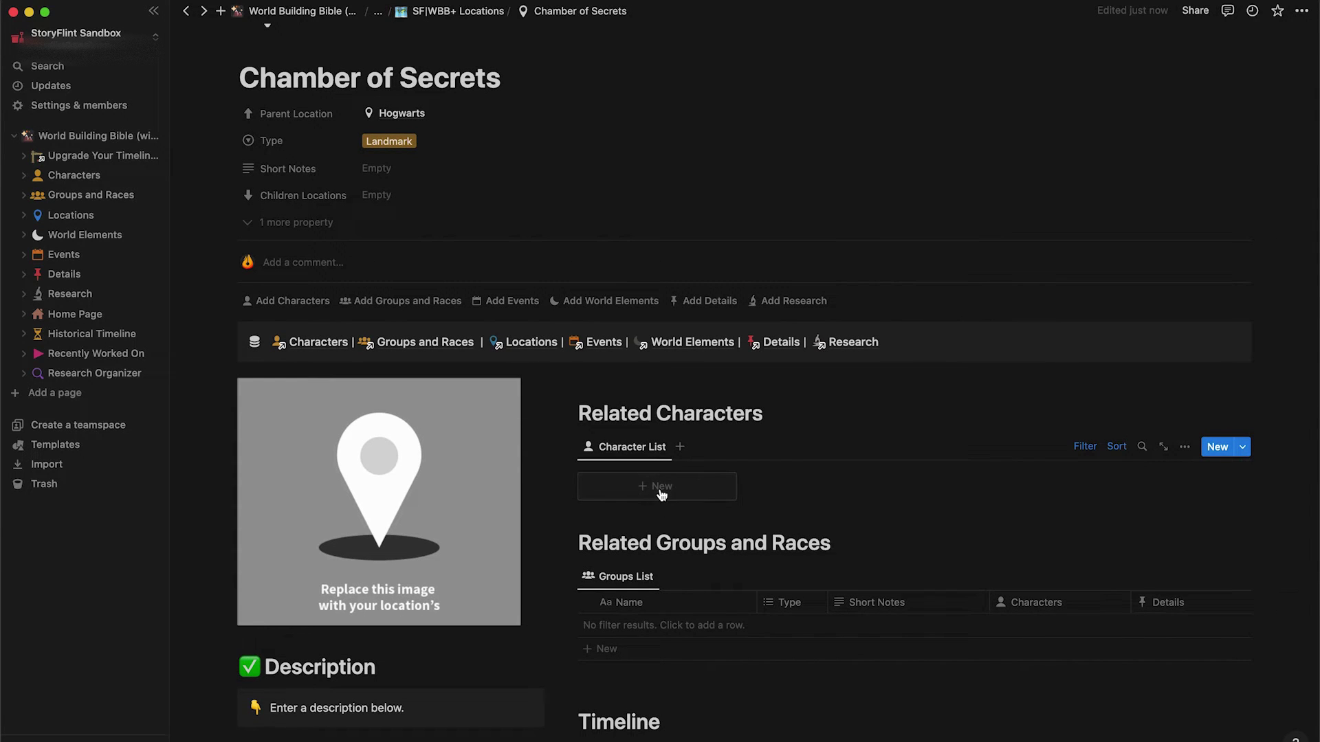
left_click(662, 494)
left_click_drag(795, 62, 777, 62)
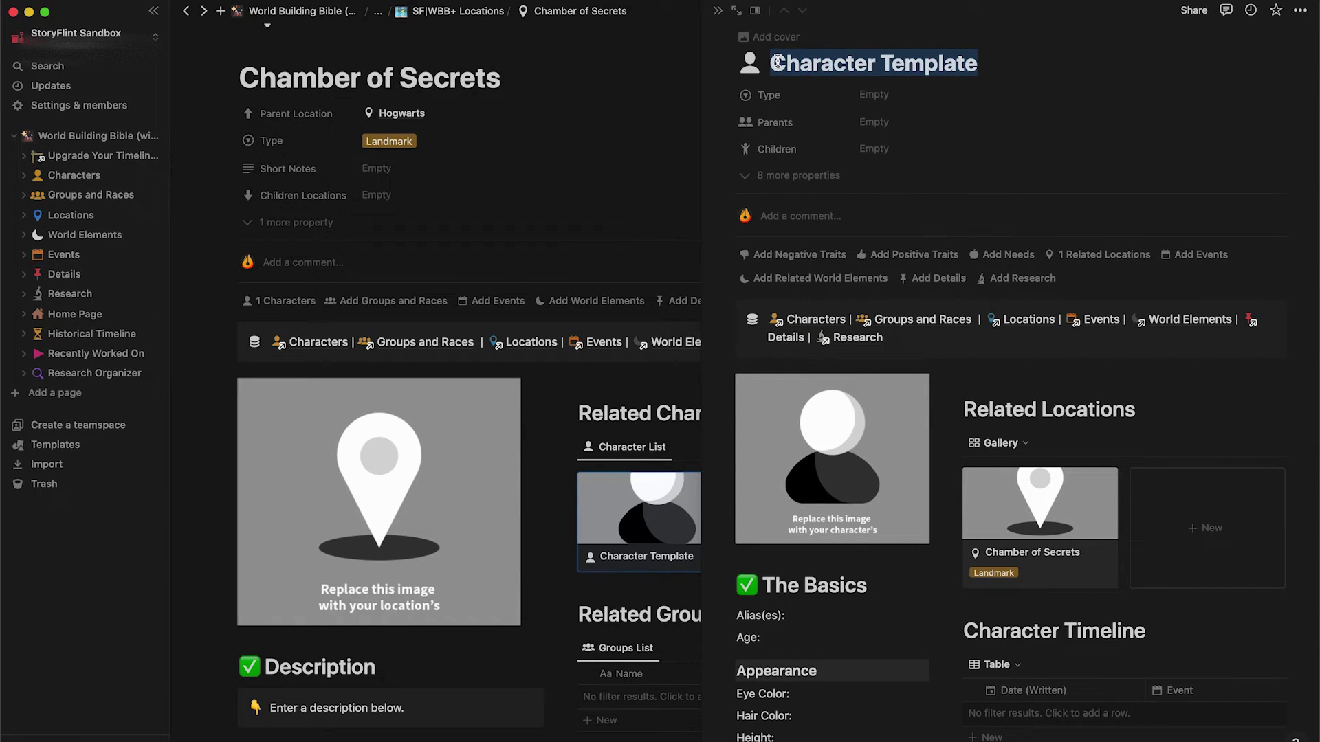
type("Salazar Slytherin")
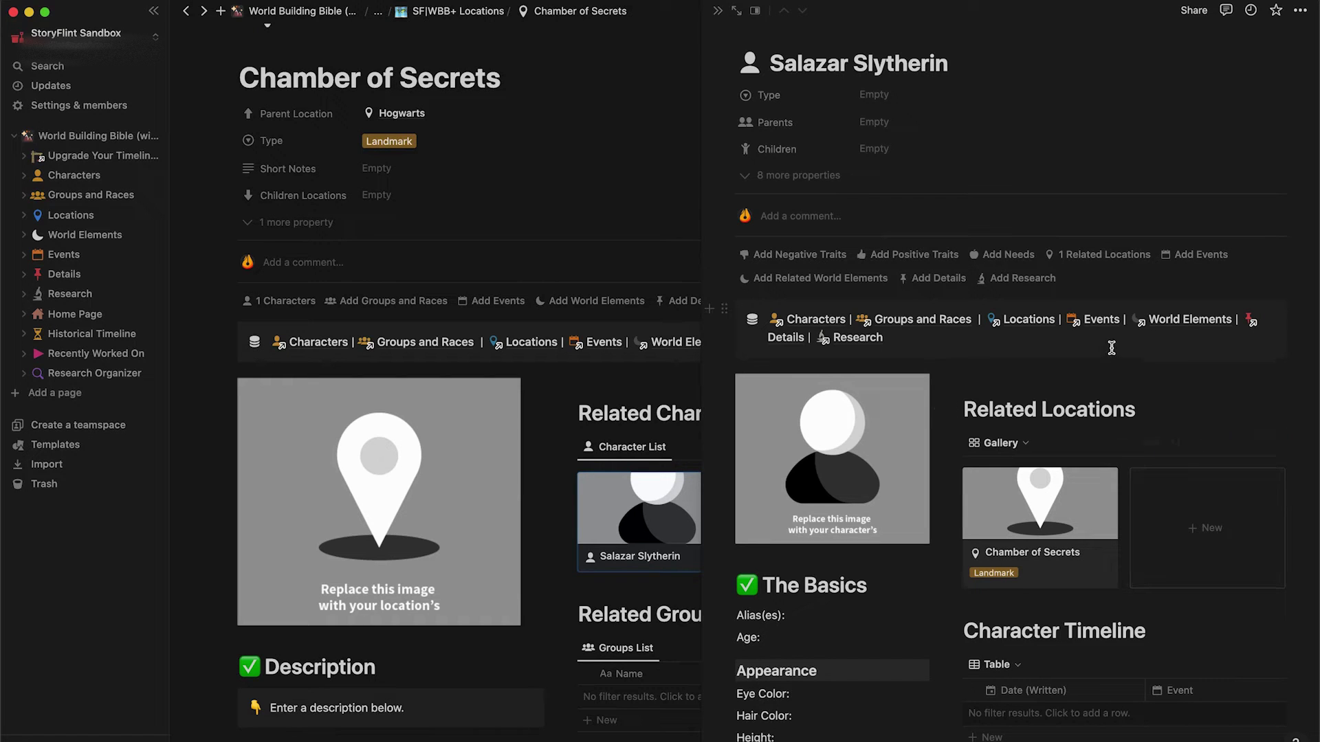
Step: Link Hogwarts as an additional related location of Salazar Slytherin
left_click(1090, 258)
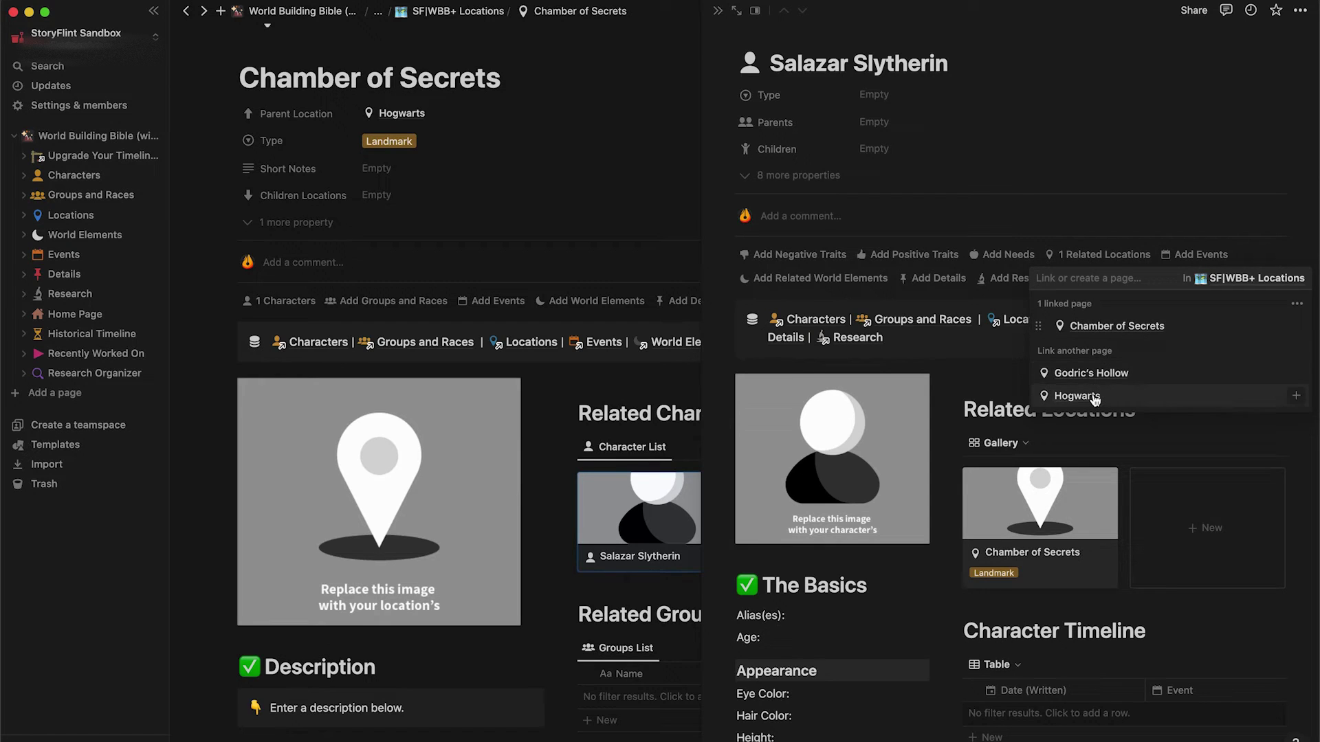
left_click(1293, 397)
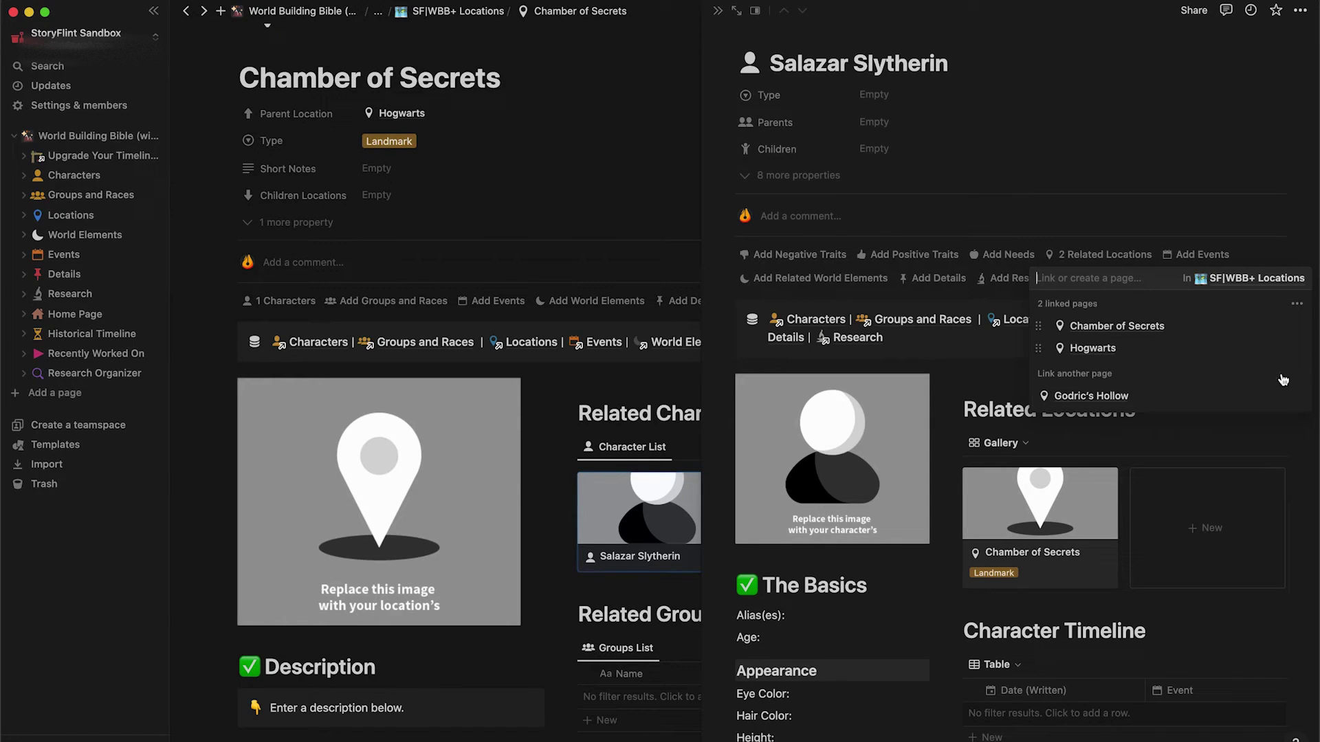
left_click(1178, 130)
Step: Set Salazar Slytherin's type to Historical Character and link Voldemort (Tom Riddle) under Children
left_click(873, 95)
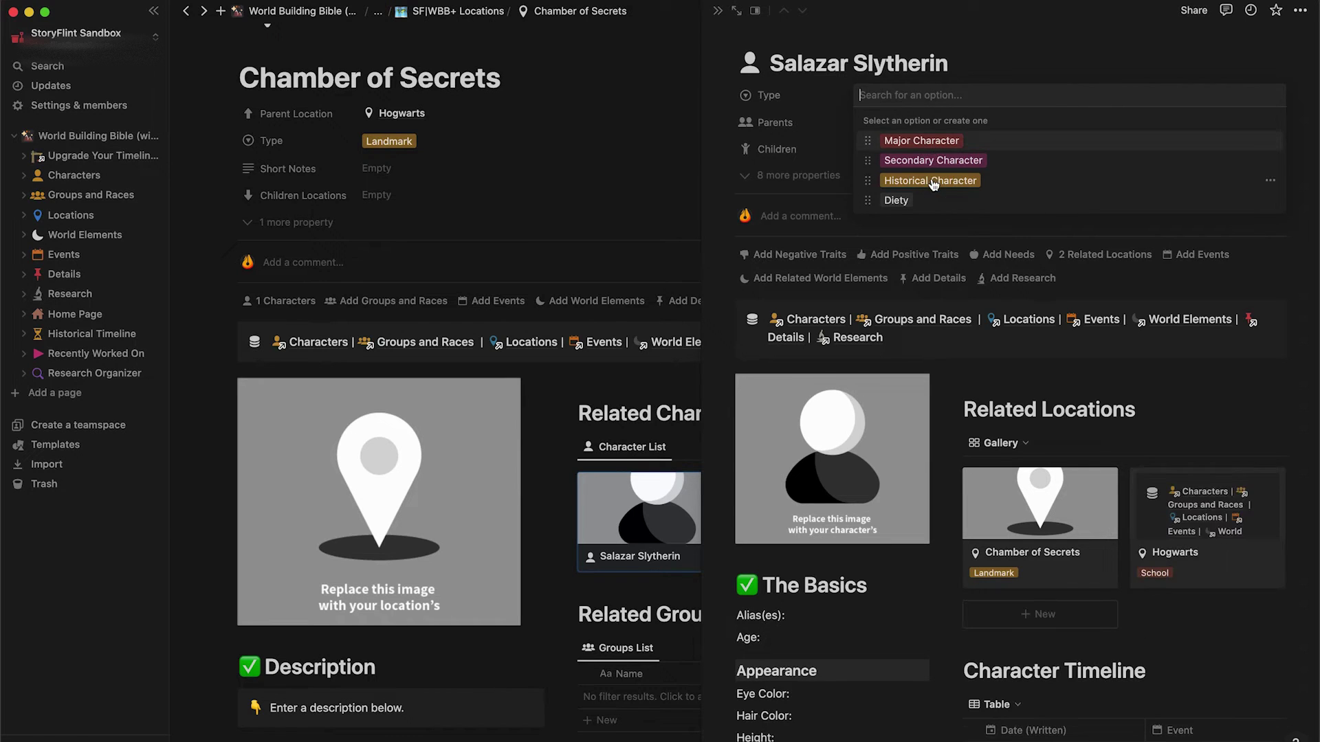
left_click(931, 181)
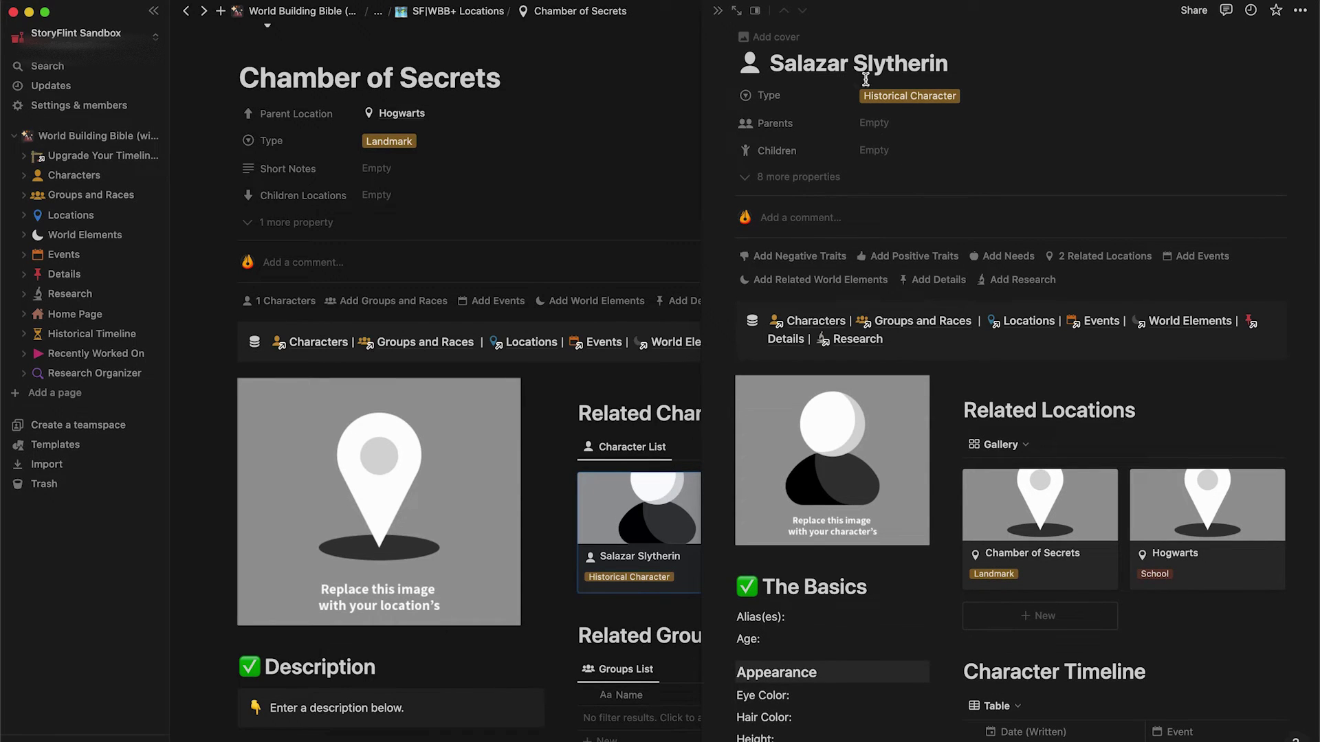
left_click(1248, 161)
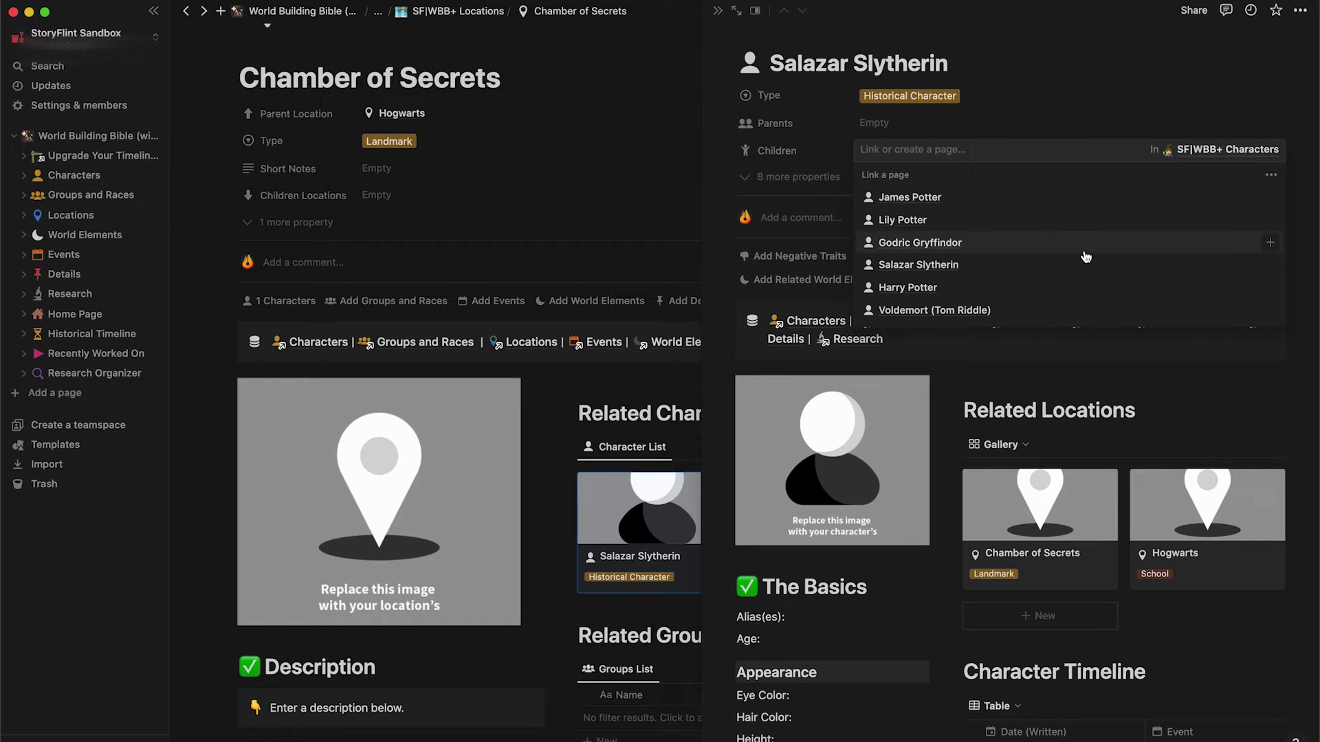
left_click(1270, 310)
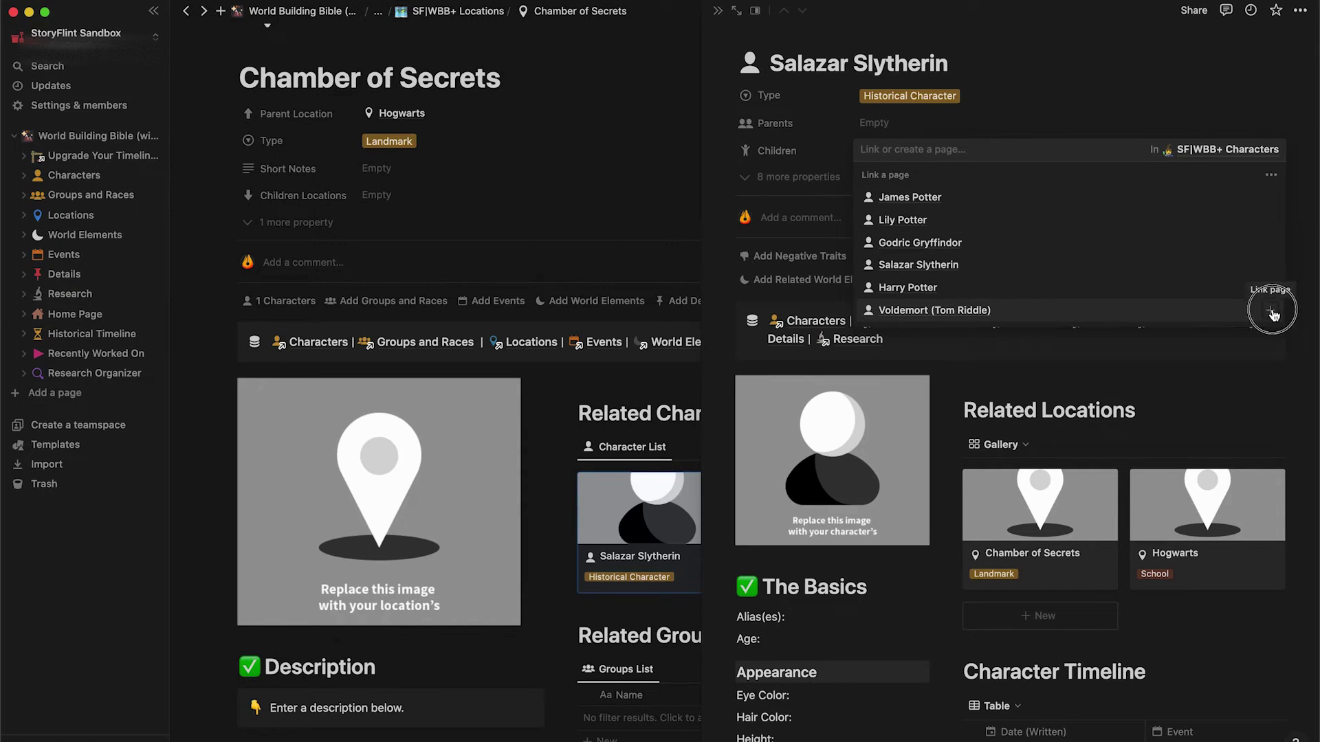
left_click(1125, 60)
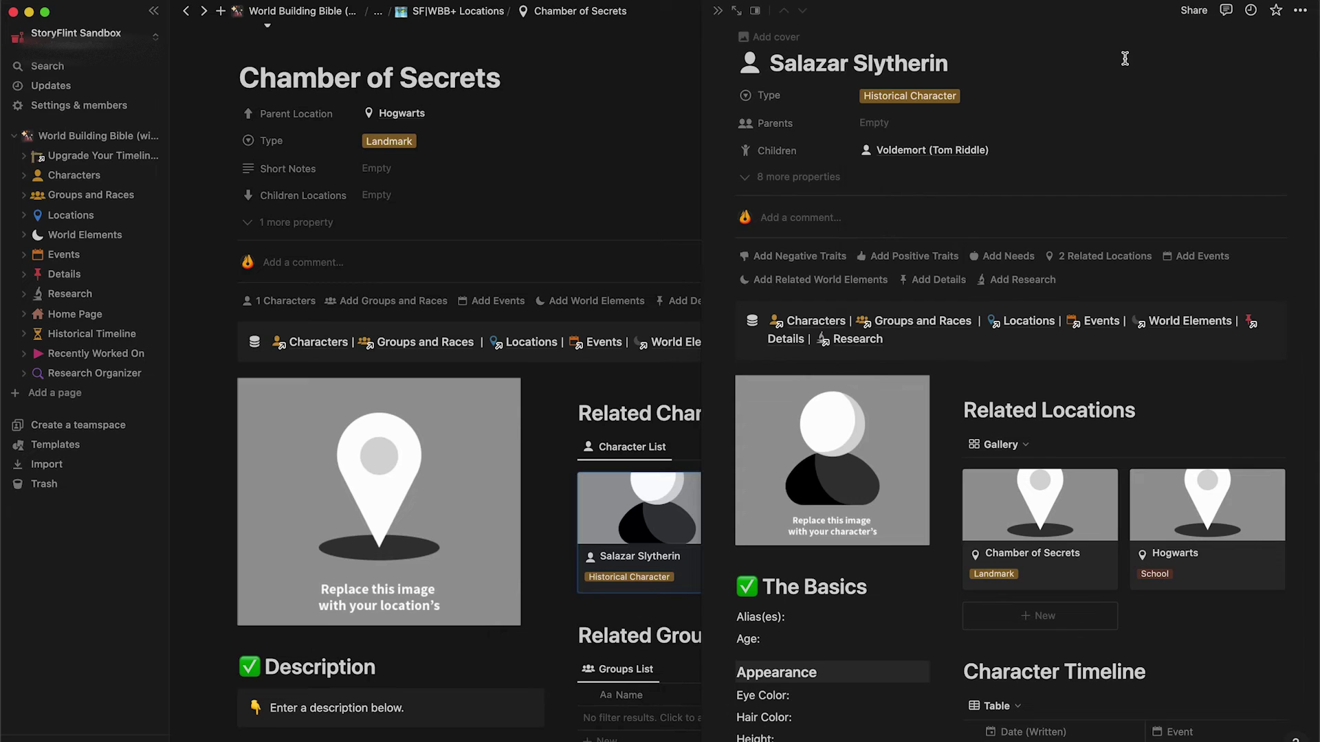
Step: Add the event "Salazar Slytherin builds the Chamber of Secrets" to Salazar Slytherin's Character Timeline
scroll(1052, 365, "down", 4)
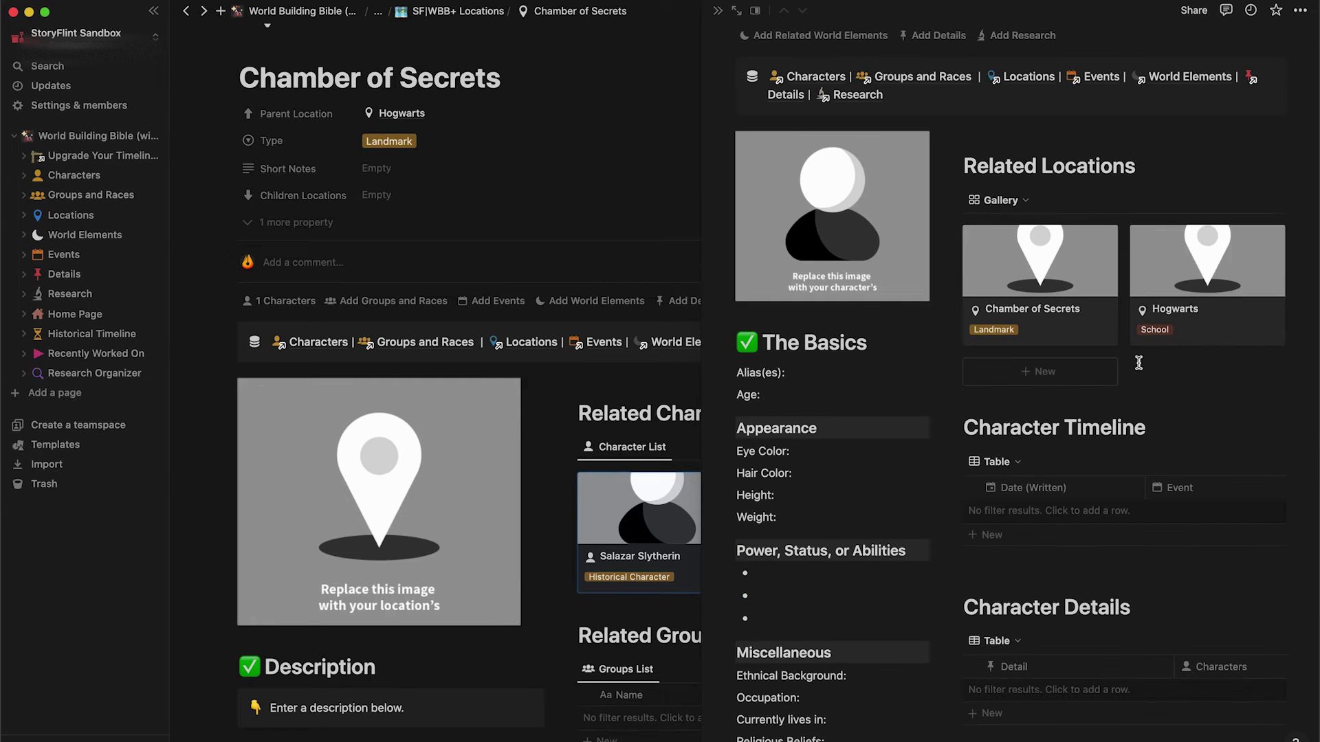
left_click(1017, 514)
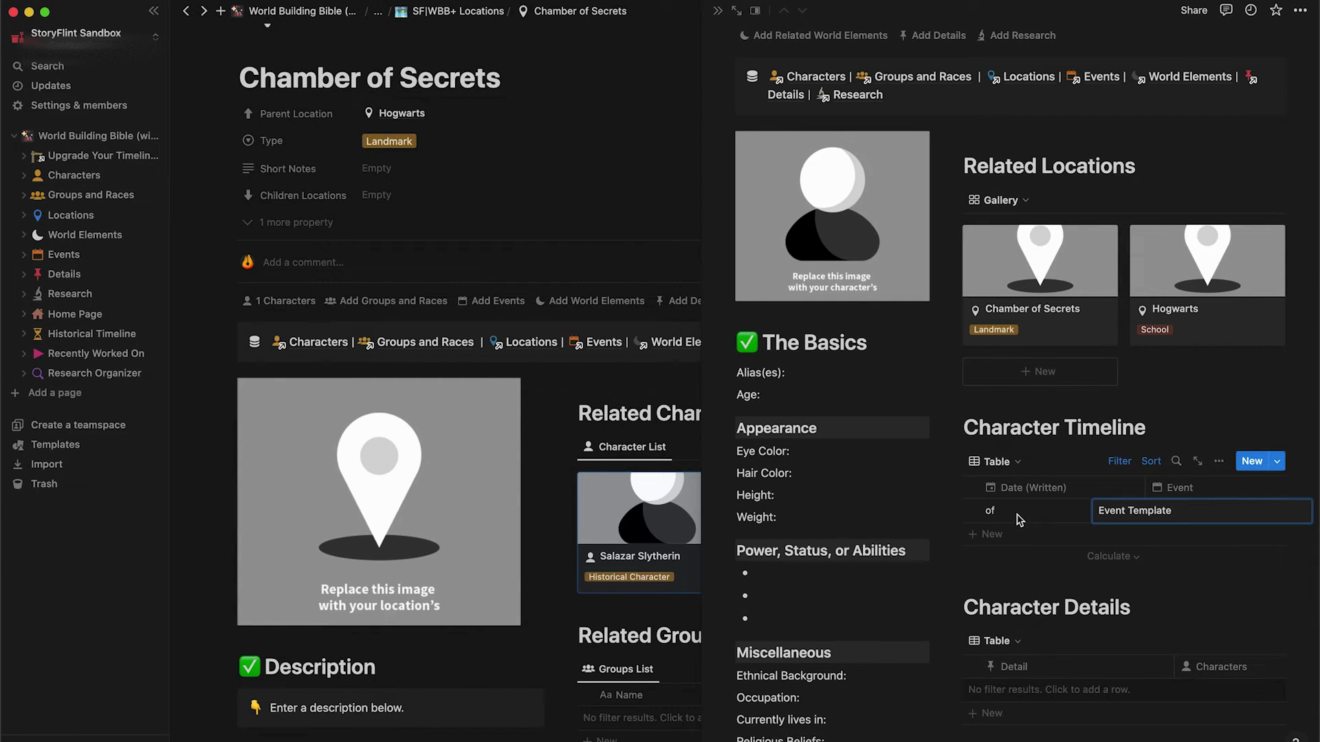
left_click_drag(1179, 510, 1098, 509)
key("super+c")
type("Salazar")
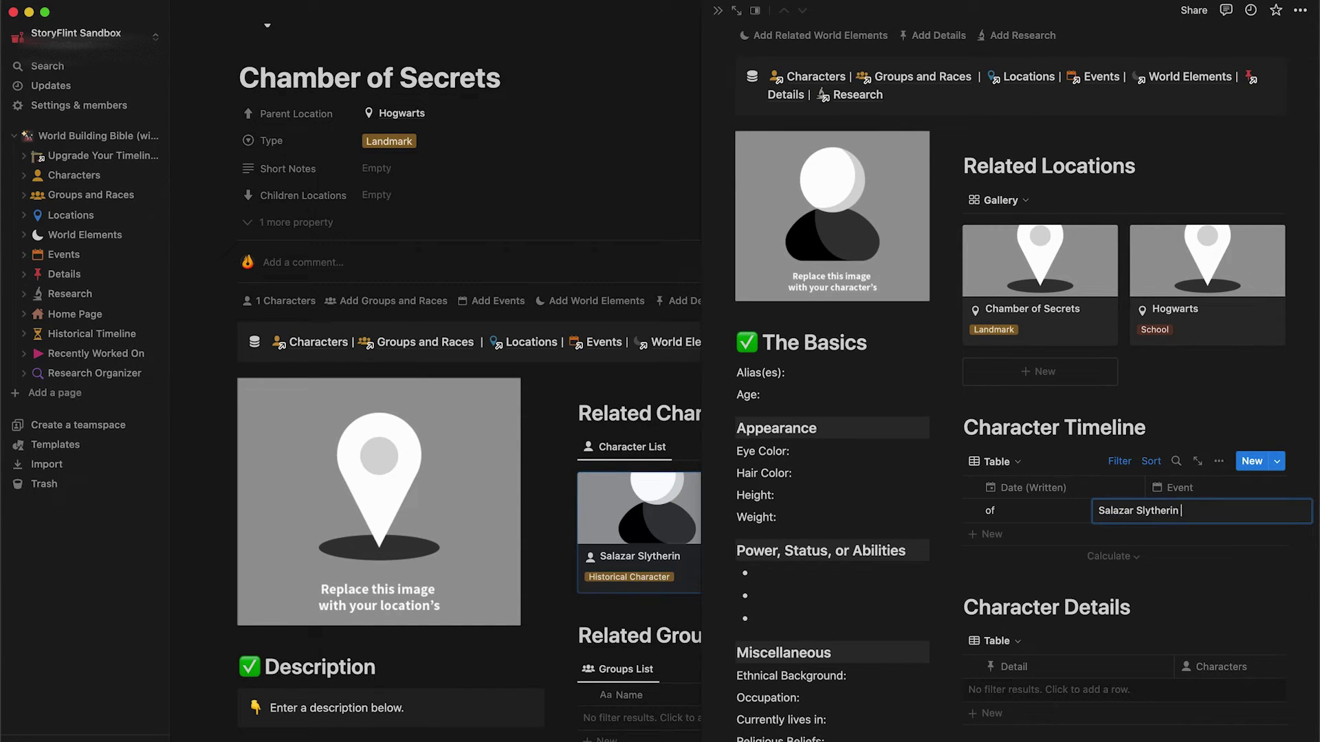
type("Slytherin builds the cha")
key("BackSpace")
key("BackSpace")
key("BackSpace")
type("Chamber of Secrets")
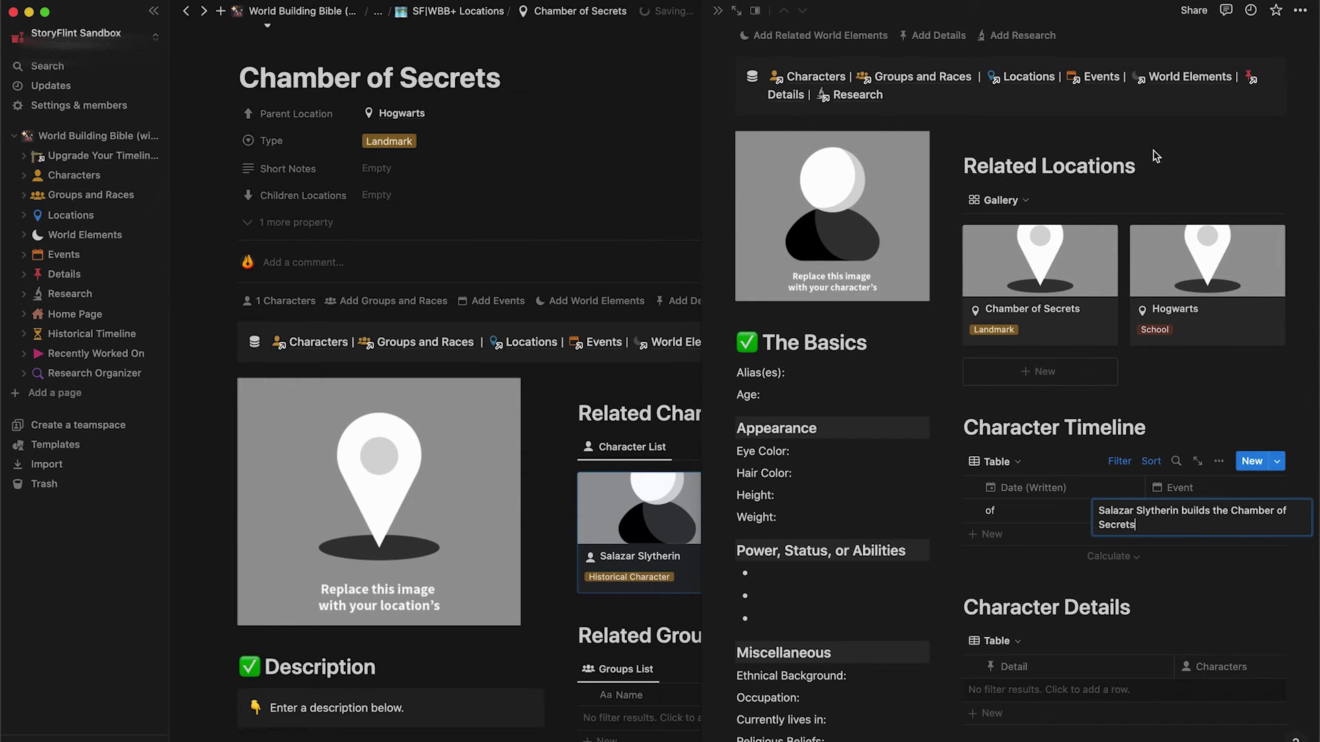
key("Escape")
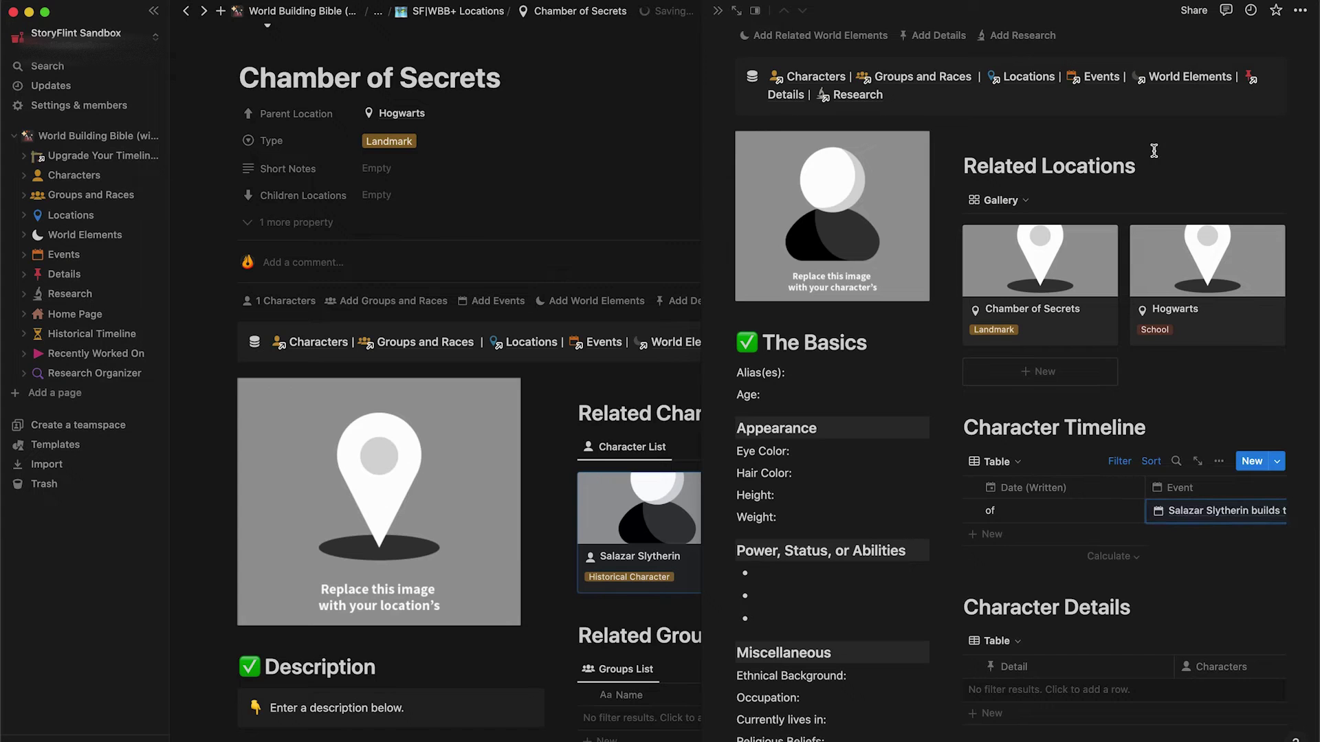
Step: Open Salazar Slytherin as a full page and set the timeline event's type to Minor Event
left_click(737, 15)
scroll(817, 150, "down", 5)
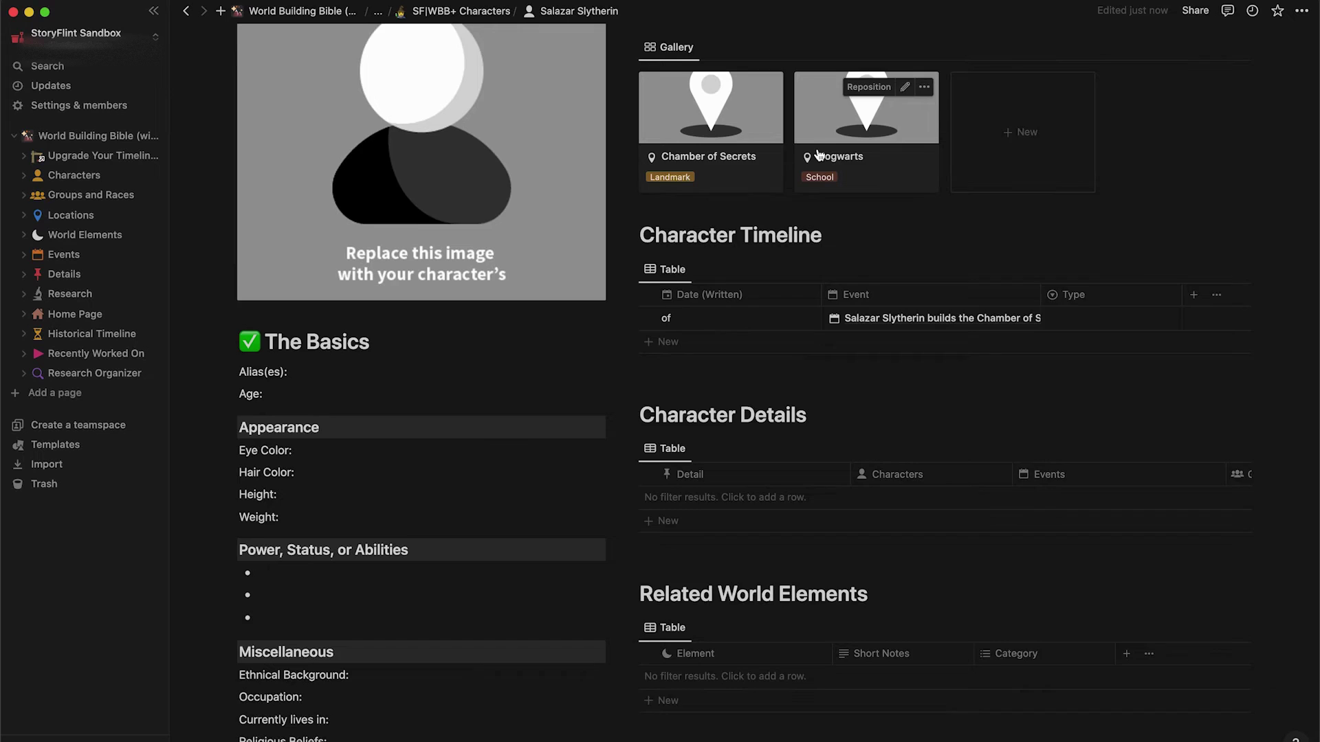
scroll(818, 155, "down", 3)
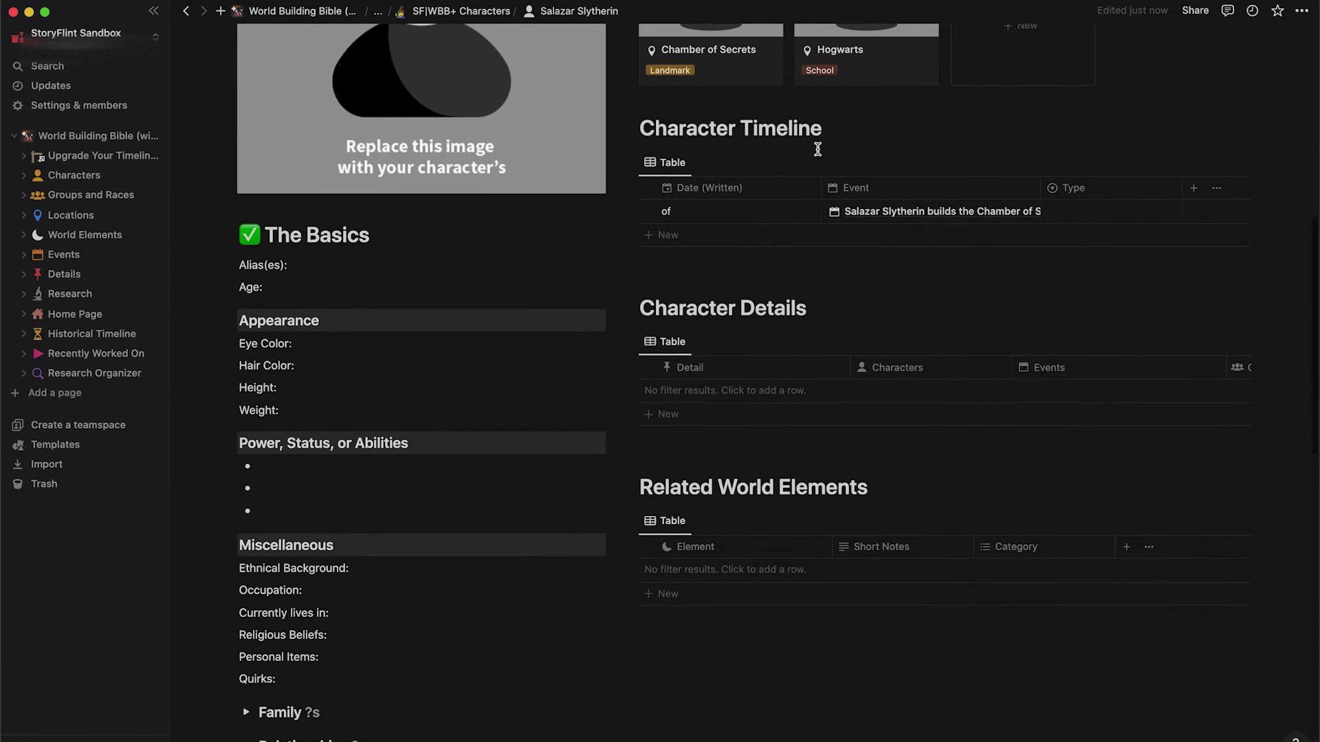
left_click(1071, 211)
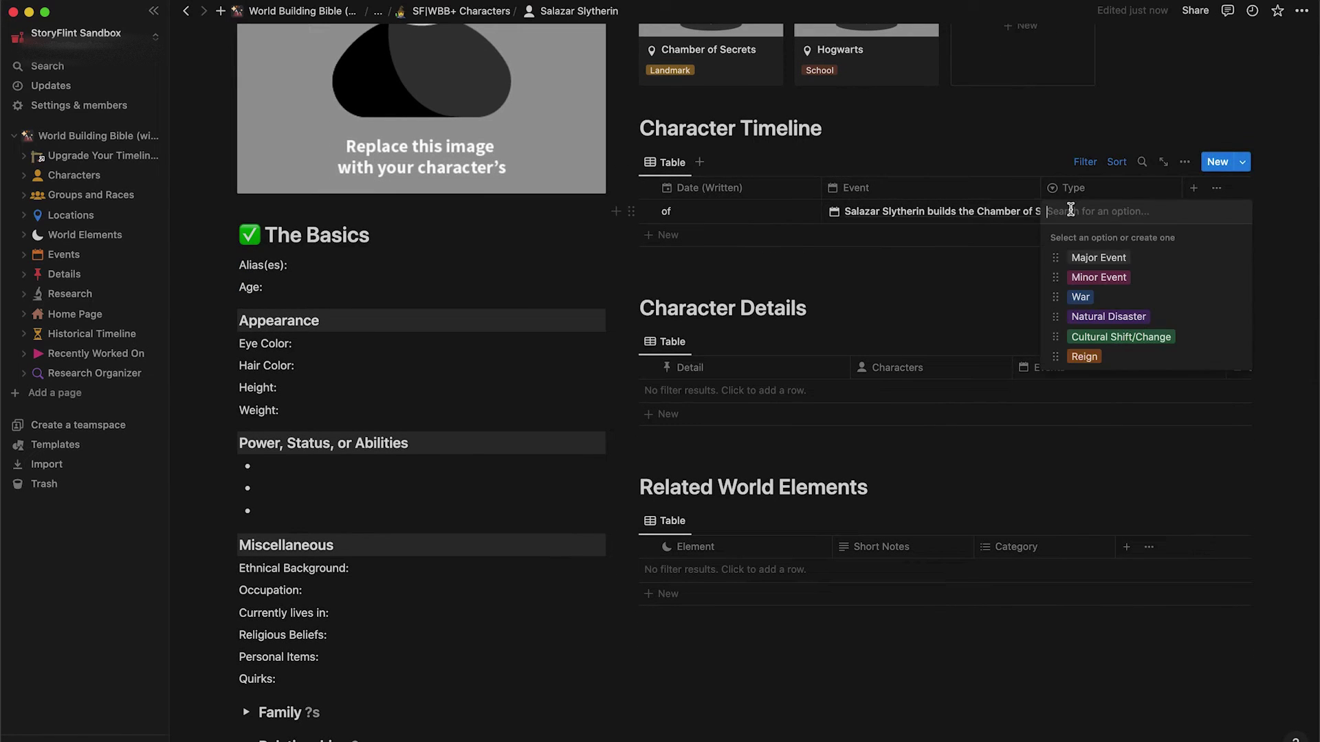
left_click(1089, 277)
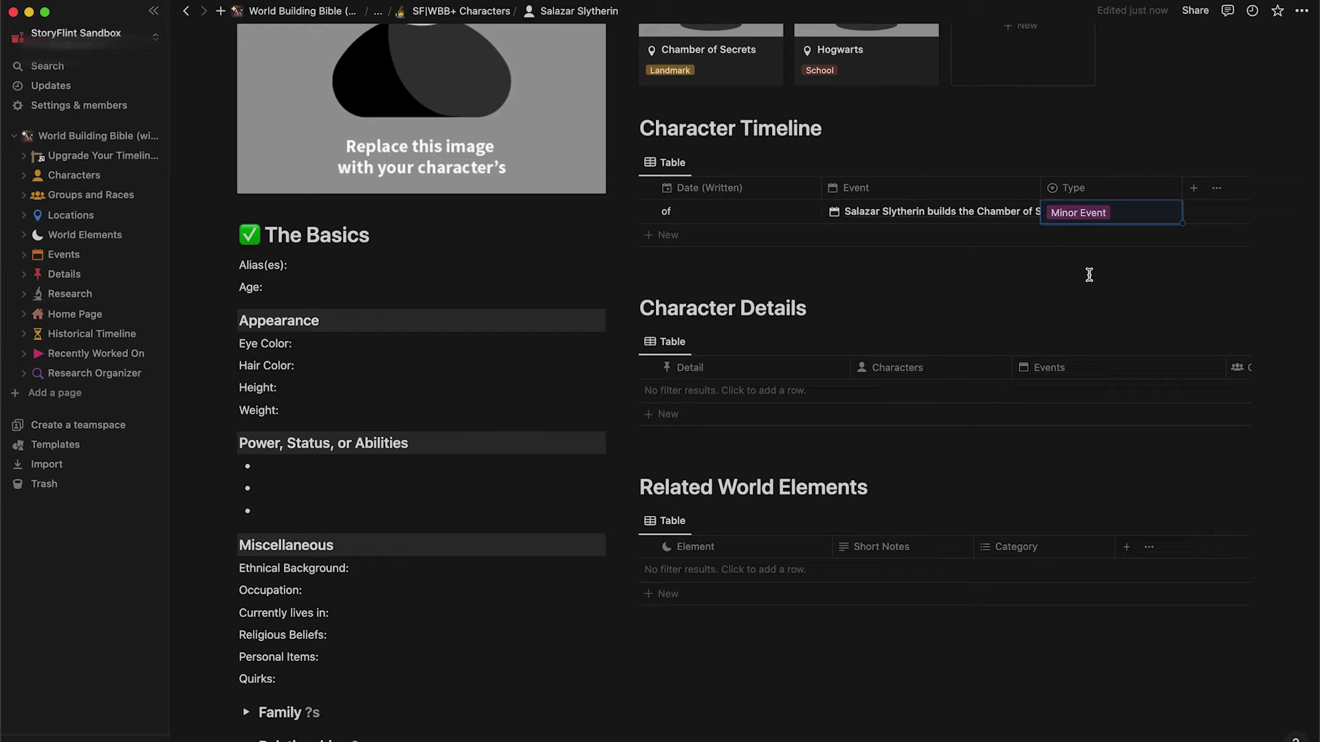
Step: Open the Chamber of Secrets building event as a full page and set its era to Ancient Era and year to 1100
scroll(1010, 261, "up", 1)
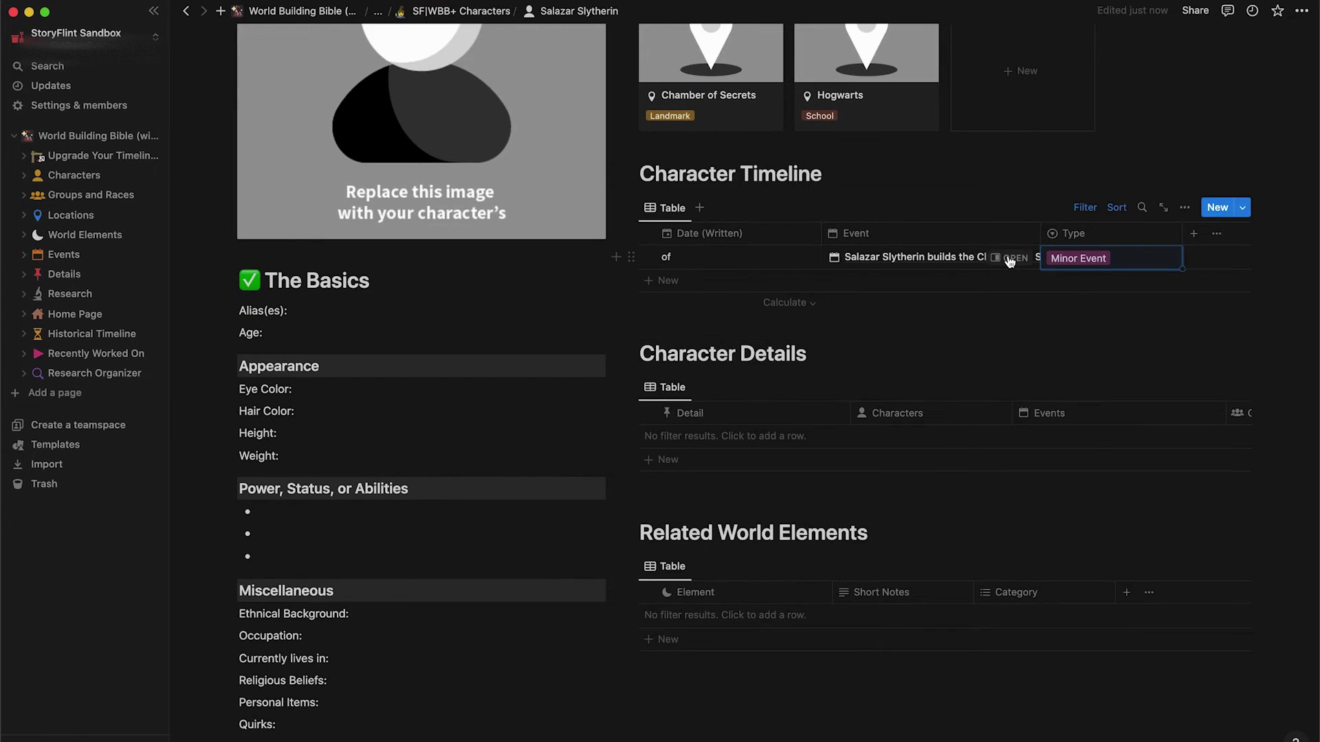
left_click(1009, 259)
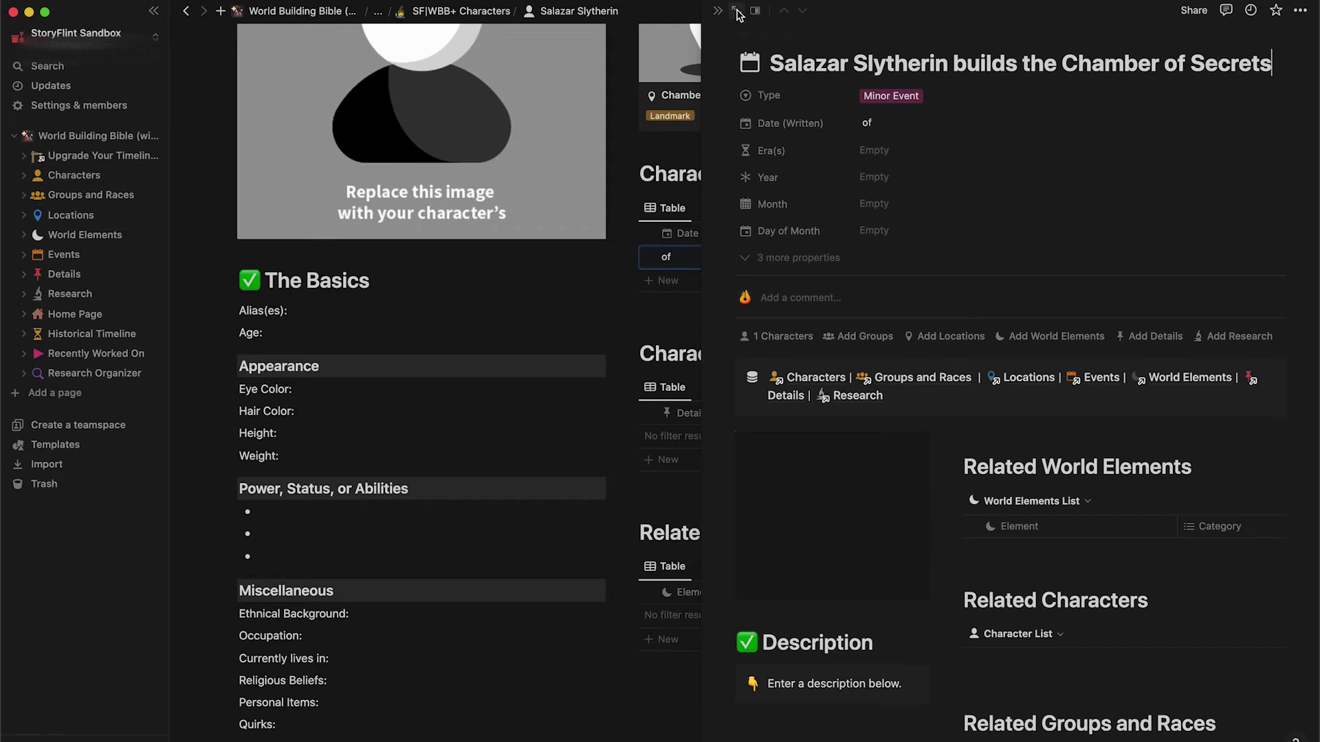
left_click(737, 12)
left_click(371, 193)
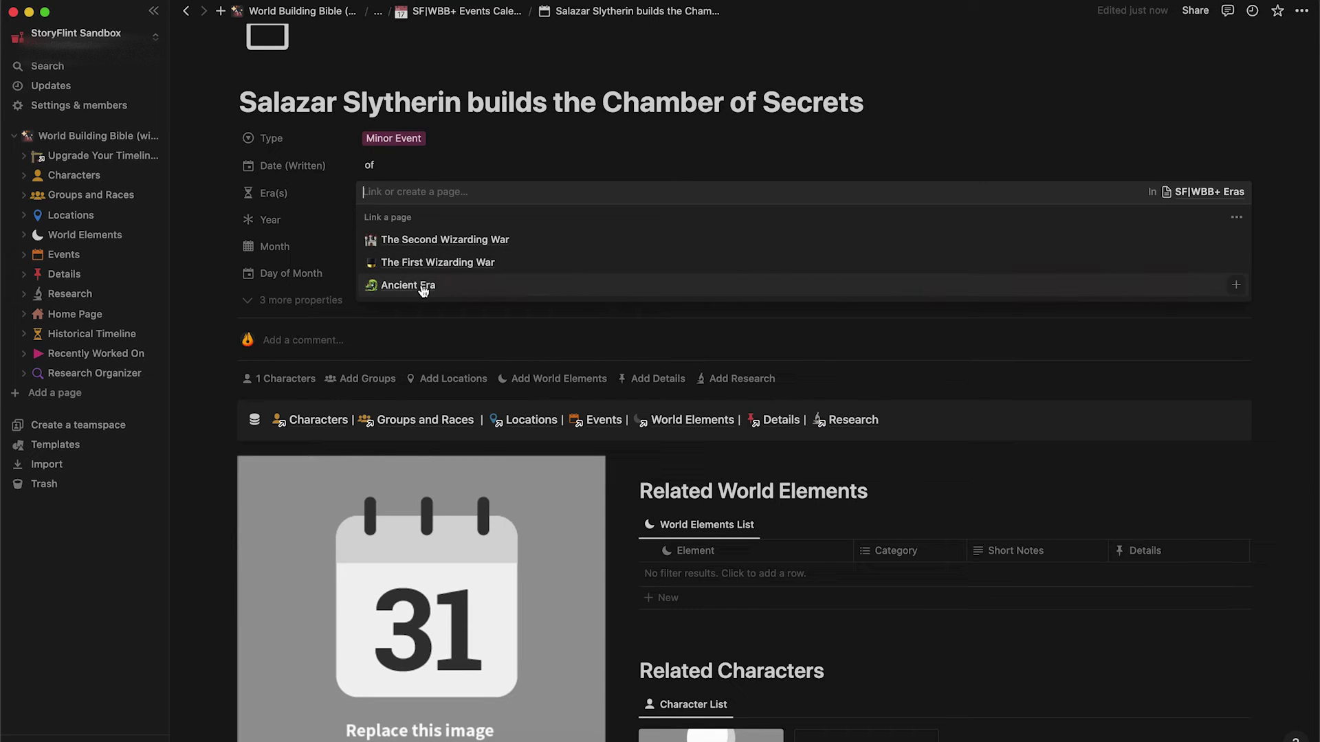
left_click(423, 288)
left_click(398, 110)
left_click(378, 221)
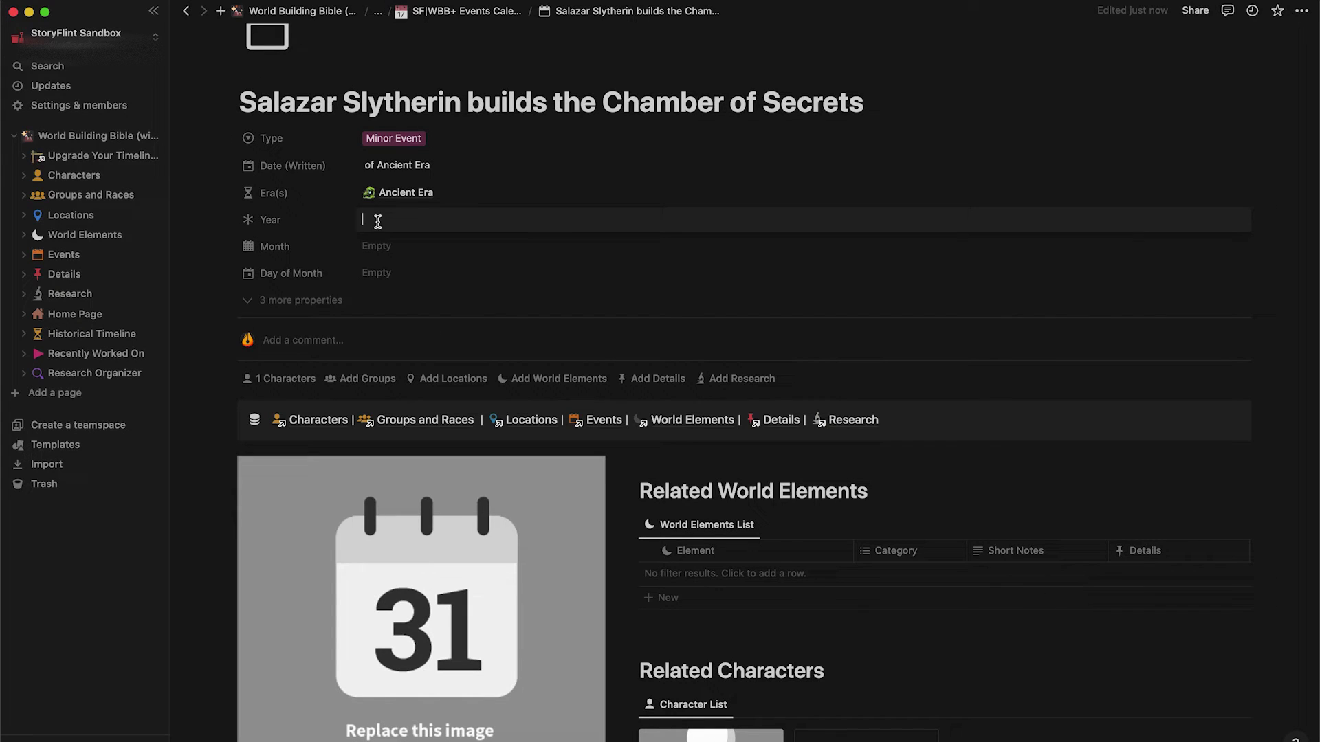
type("1100")
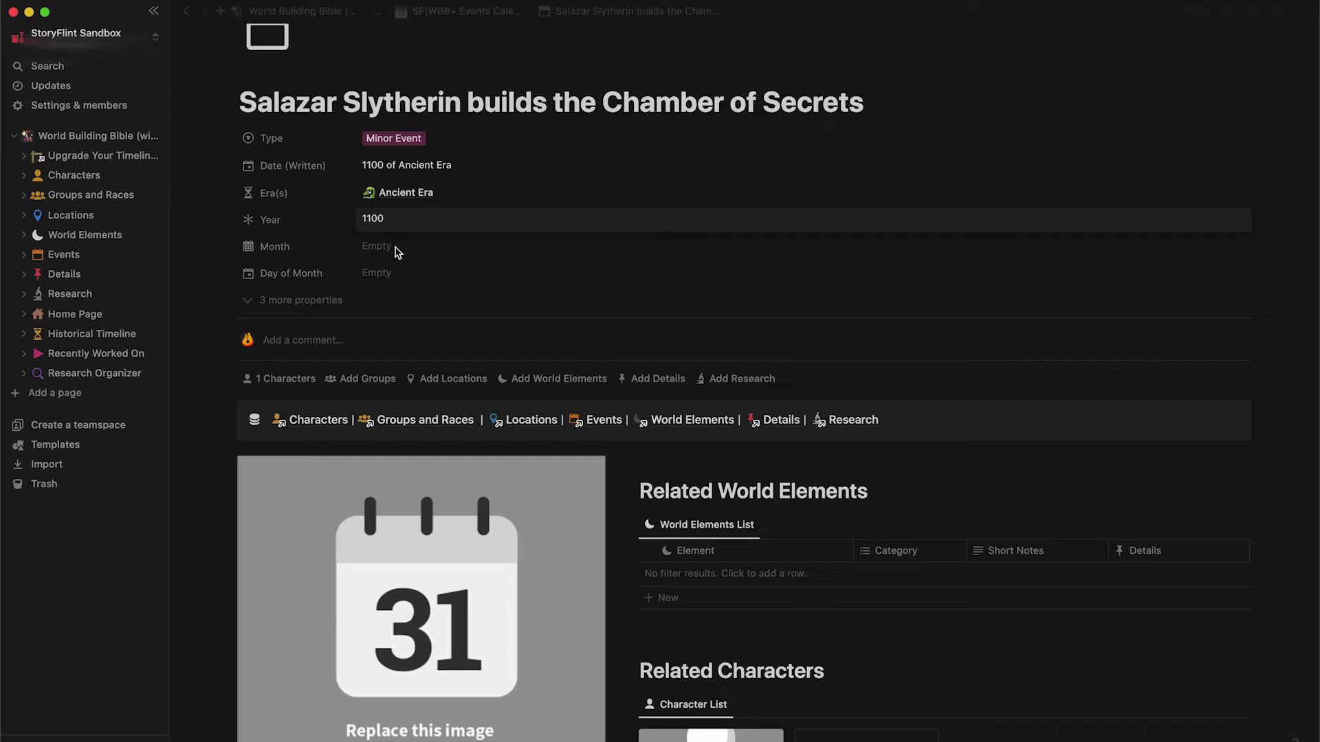
left_click(451, 101)
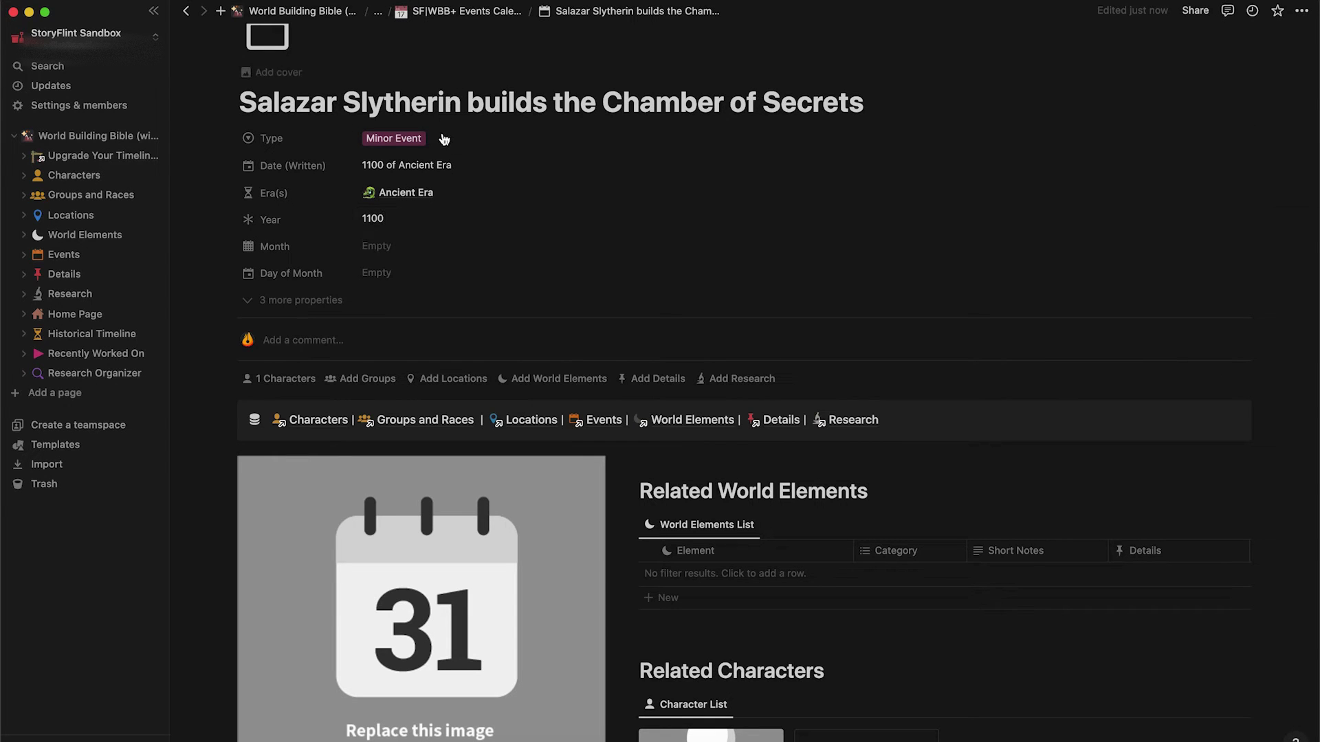
Step: Add the detail "Salazar Slytherin built the Chamber of Secrets to terrorize Muggle-born witches and wizards." to the event's Details list
scroll(578, 307, "down", 6)
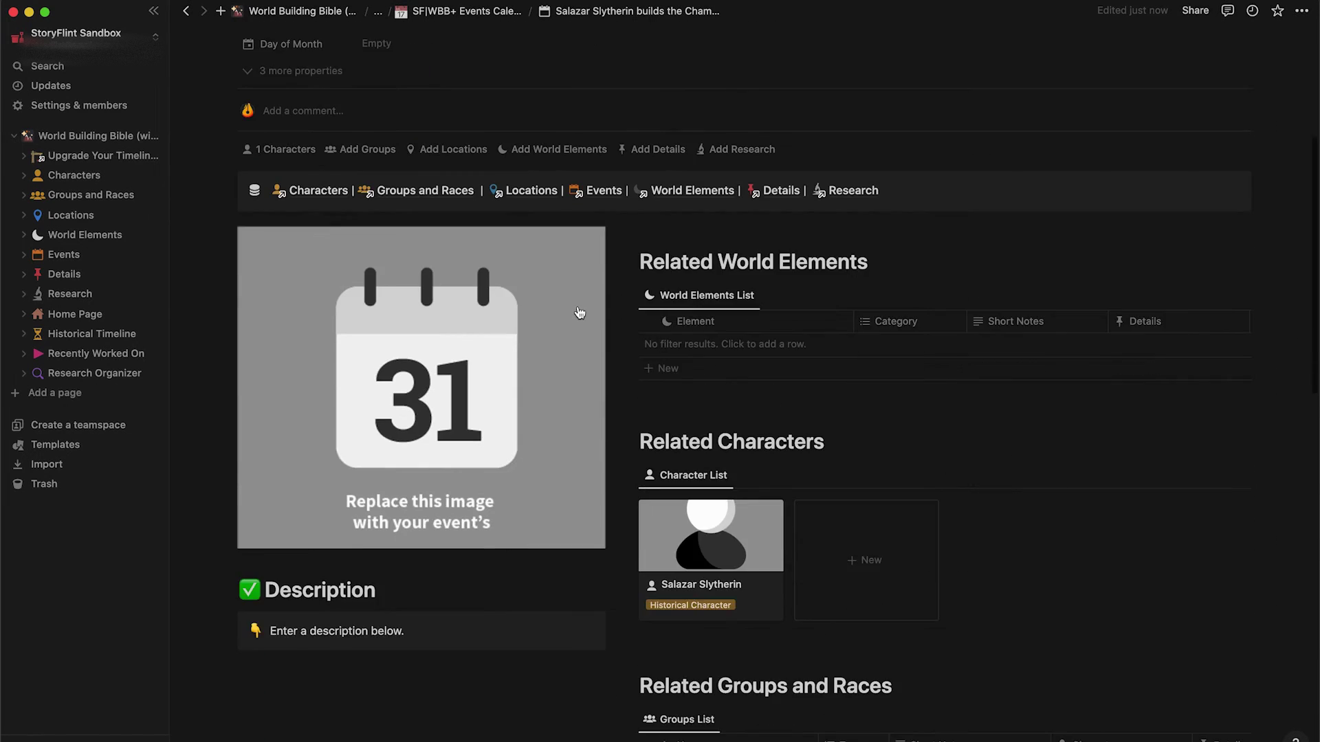
scroll(580, 313, "down", 5)
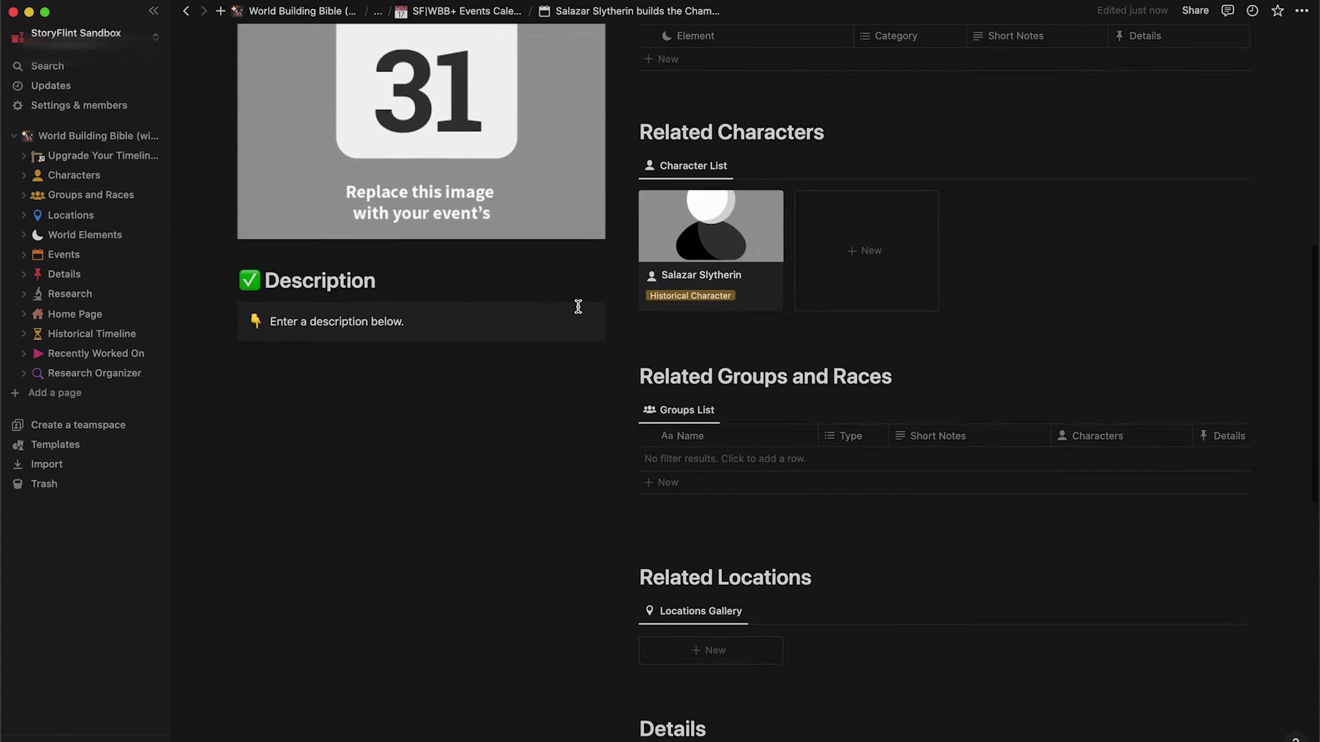
left_click(731, 556)
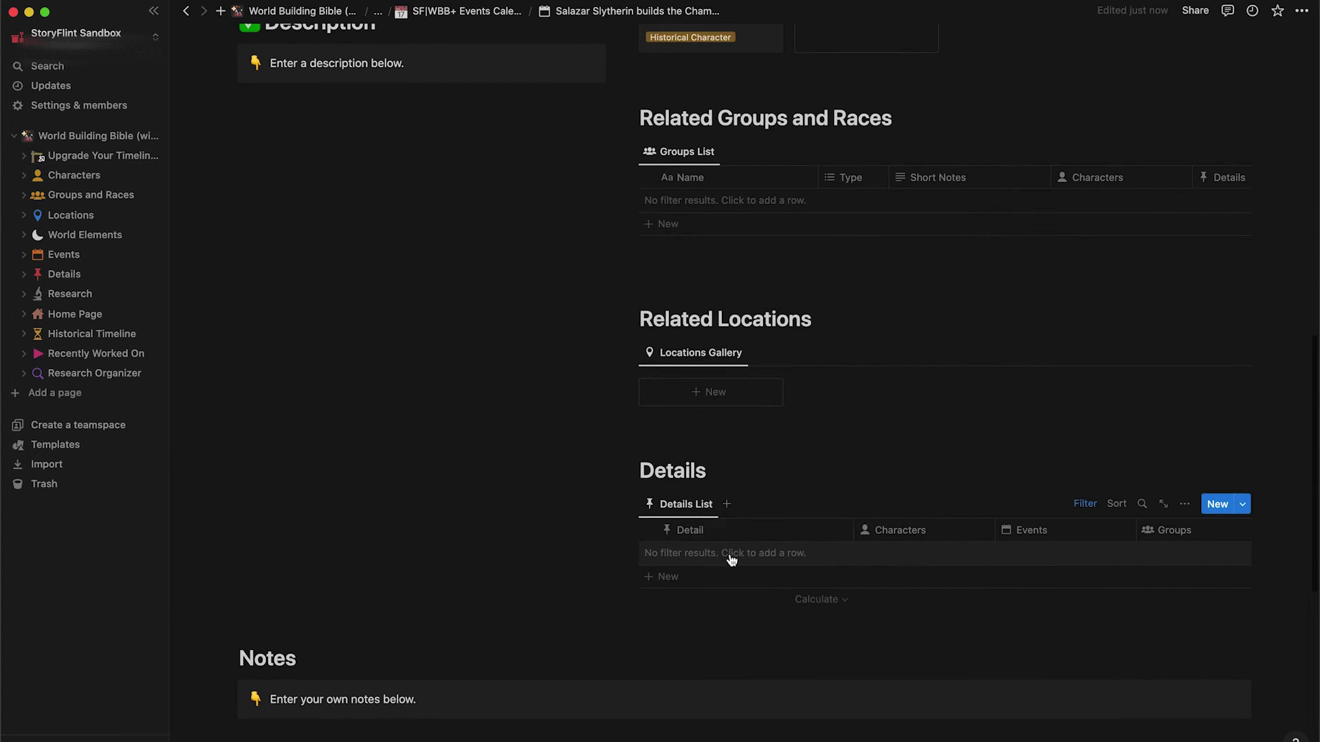
type("Salaz")
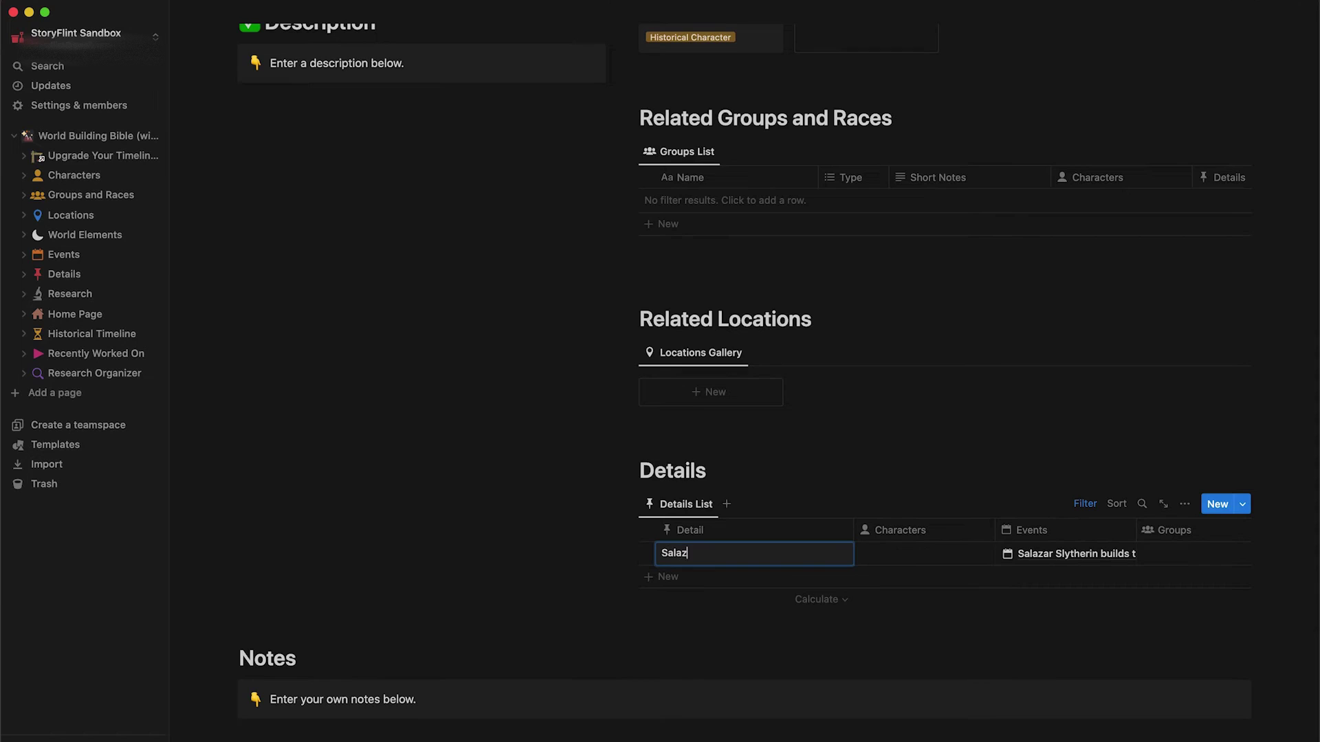
type("ar Slytherin built the")
key("BackSpace")
key("BackSpace")
key("BackSpace")
key("BackSpace")
type("Chamber of Secrets to terrorize Muggle-born")
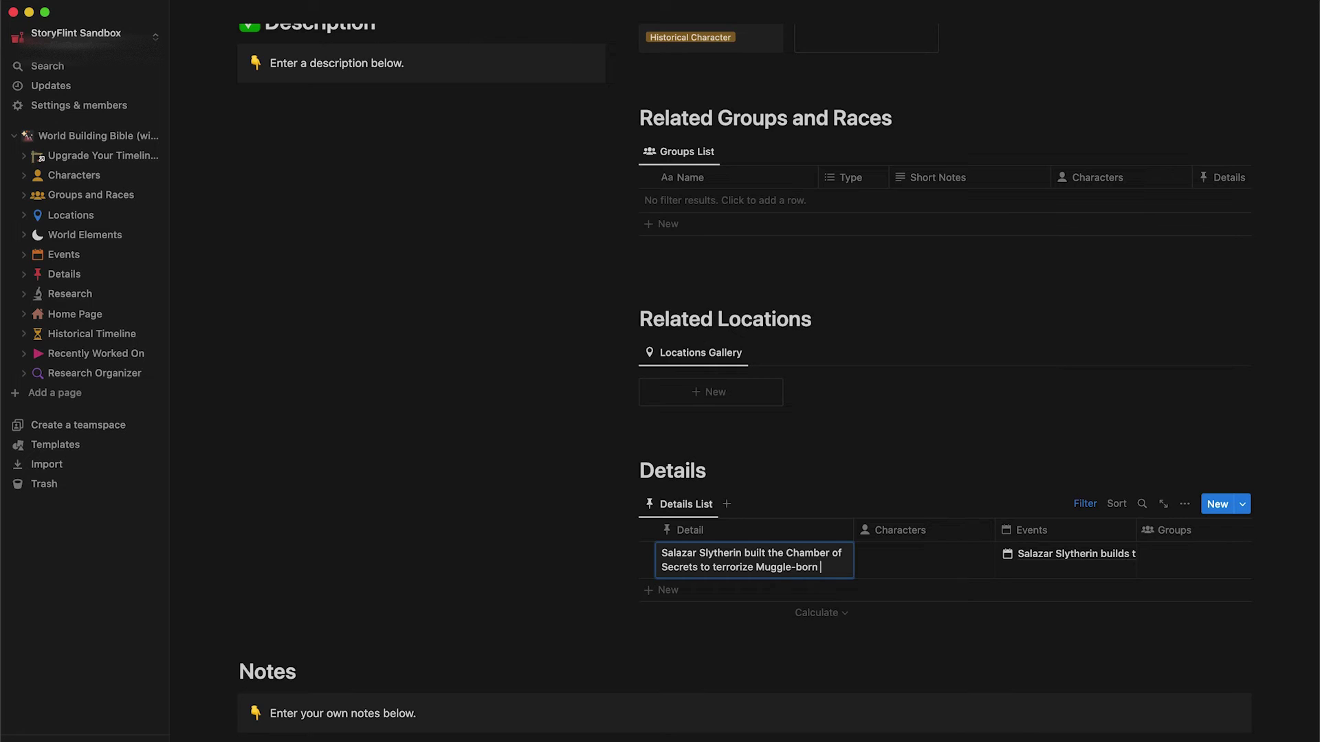
type("ches and wizards.")
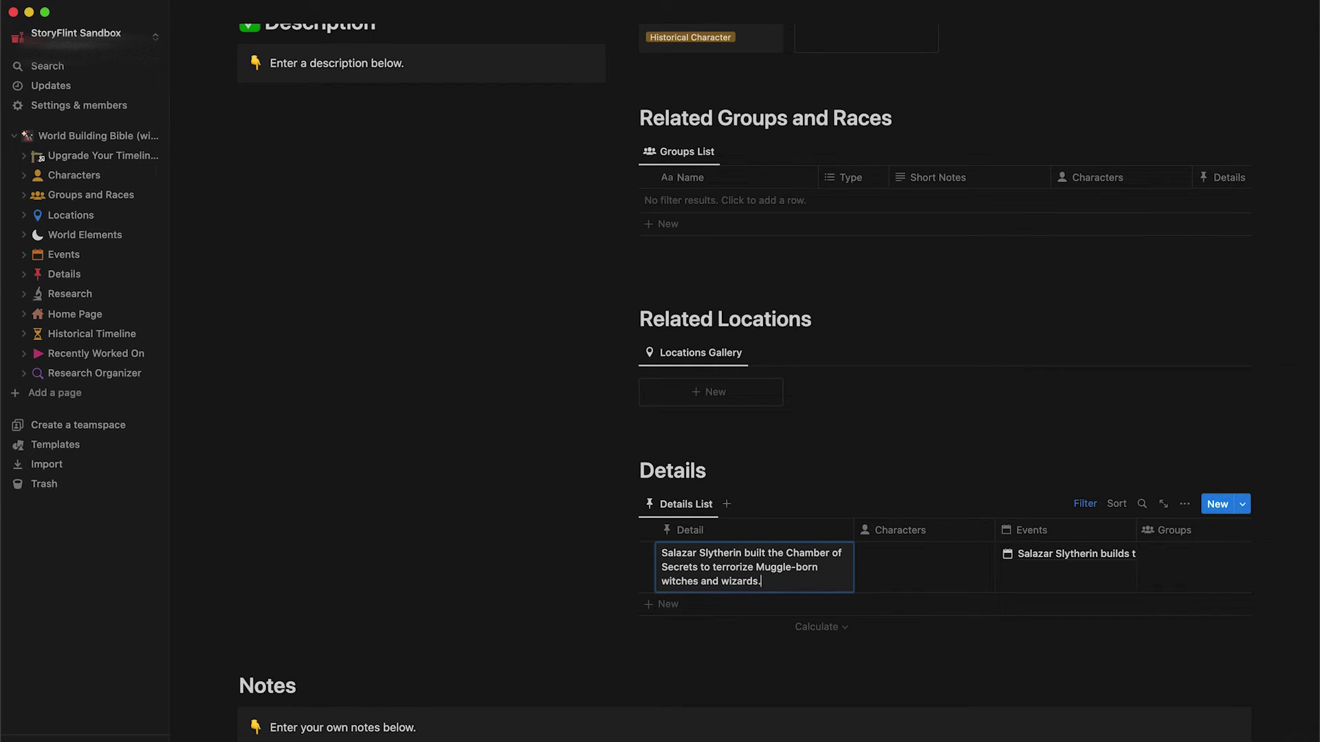
key("Escape")
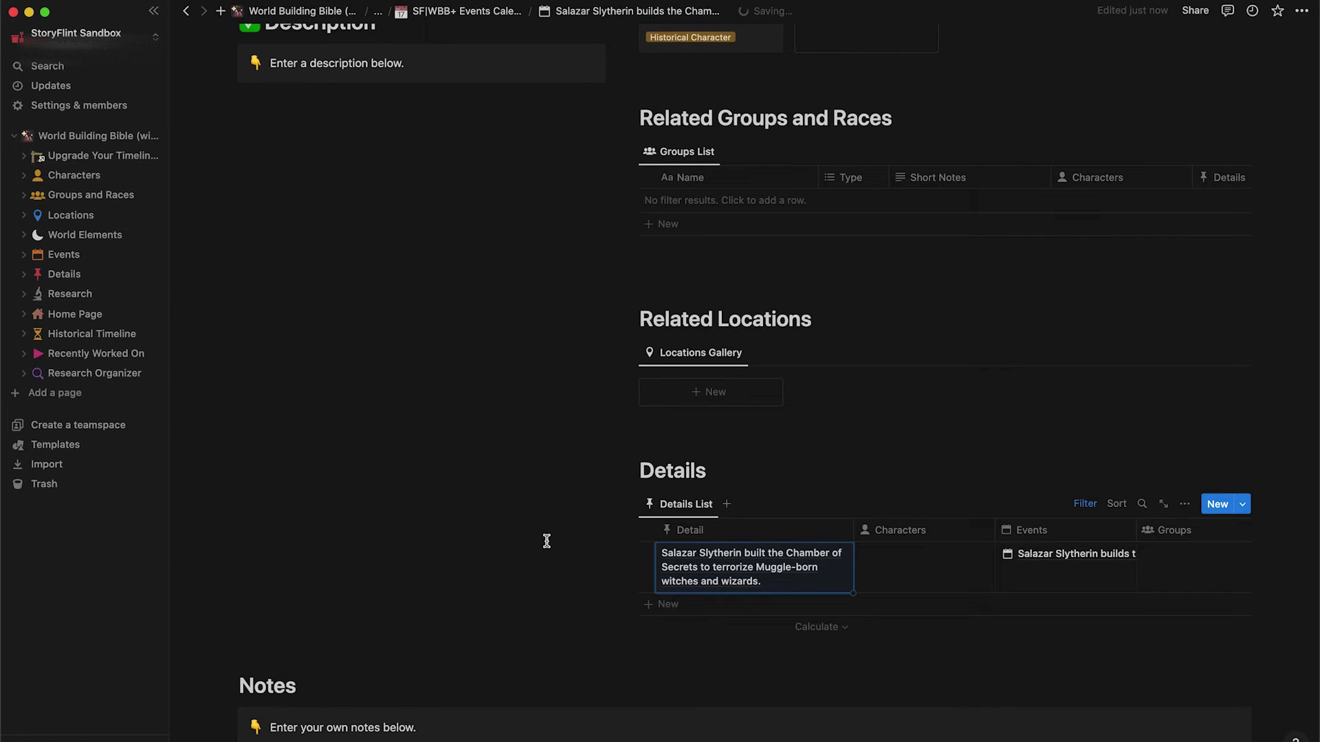
Step: Link Salazar Slytherin as the character of the new Chamber of Secrets detail
left_click(923, 568)
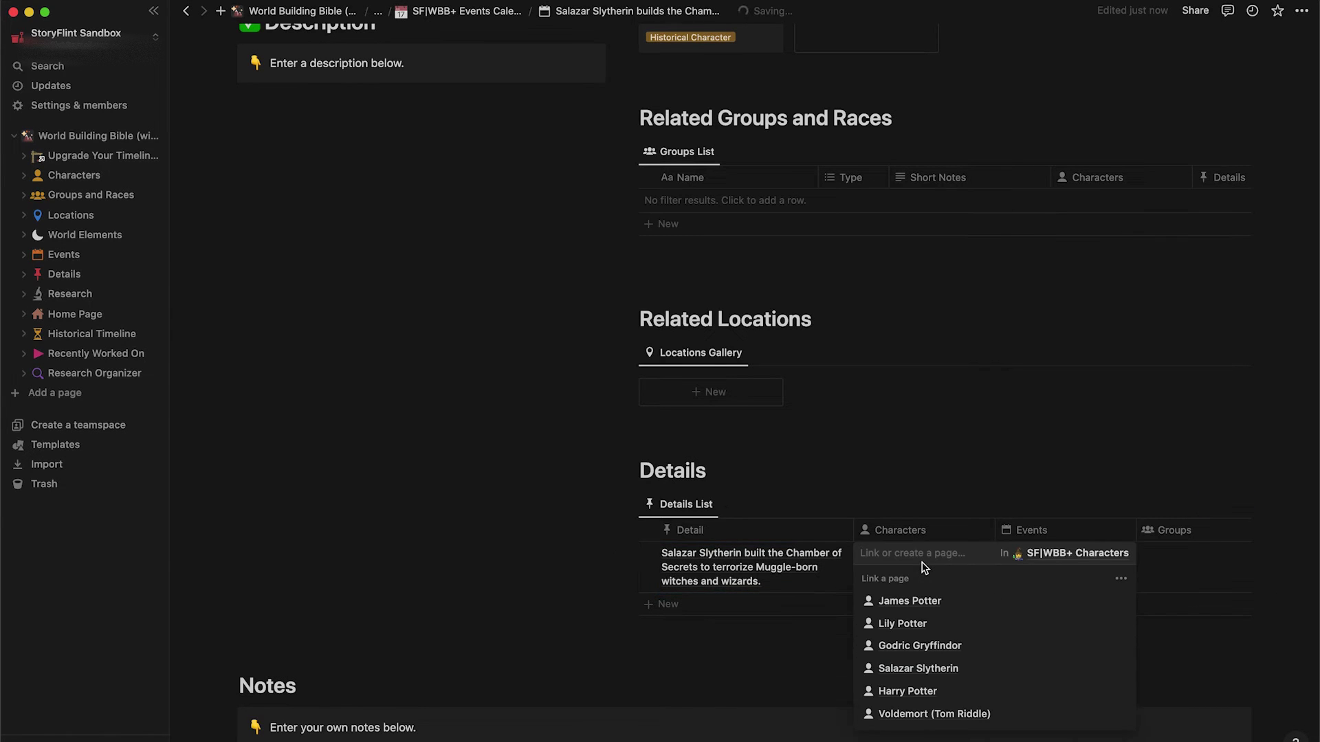
left_click(1119, 669)
key("Escape")
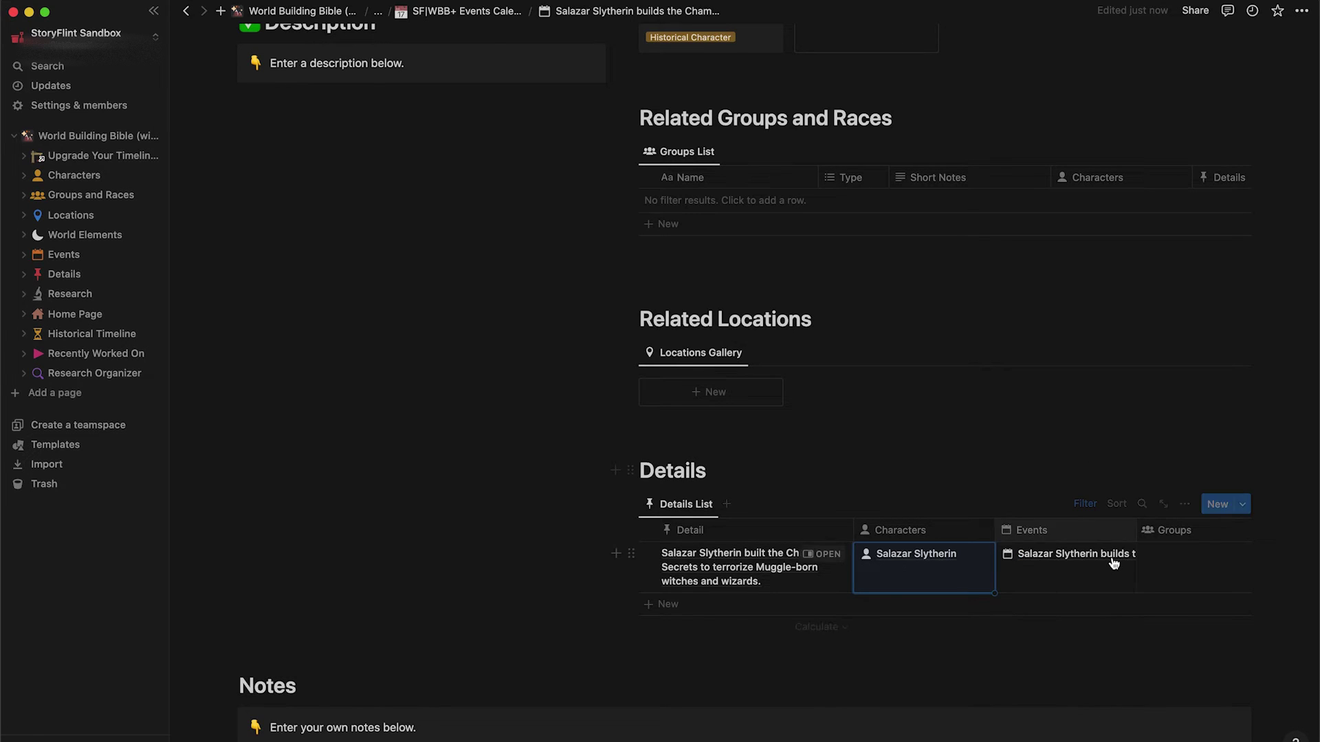
Step: Create the group "Muggle-born Wizards" from the detail's Groups property and link it
scroll(1114, 562, "right", 5)
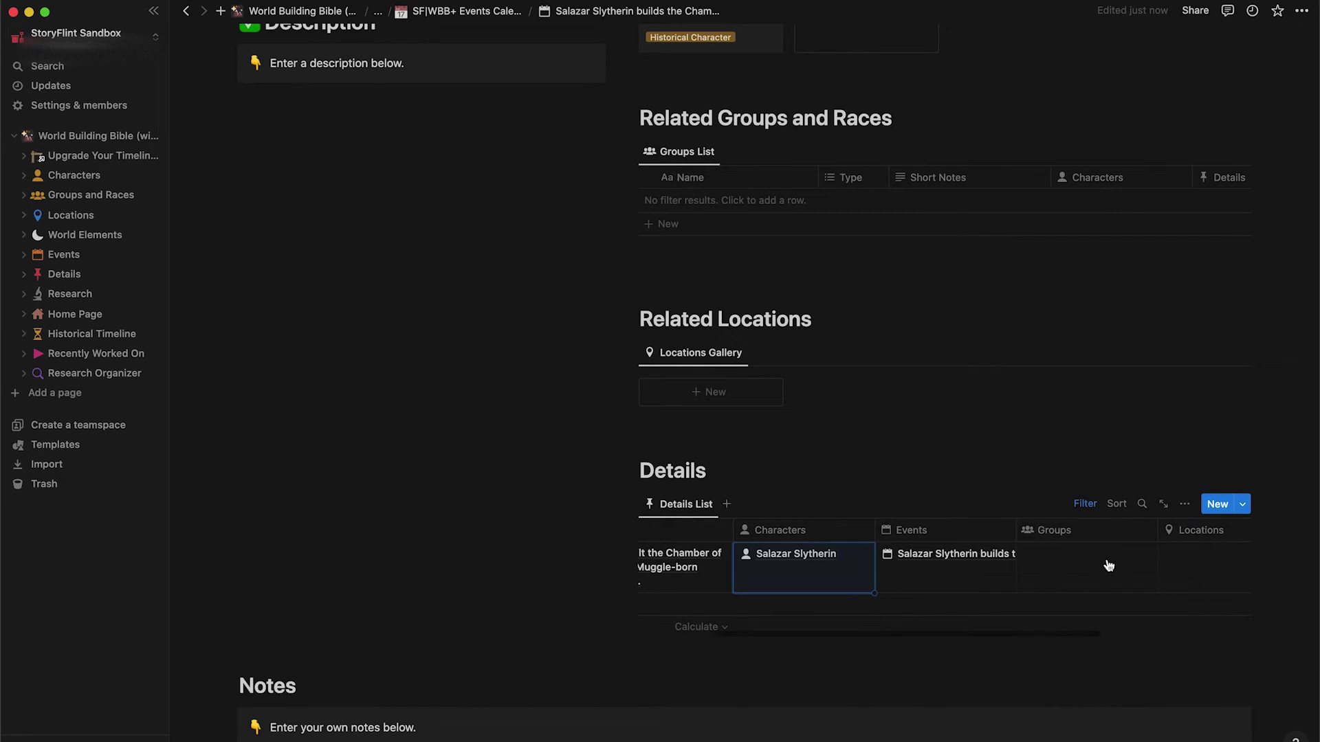
left_click(1075, 563)
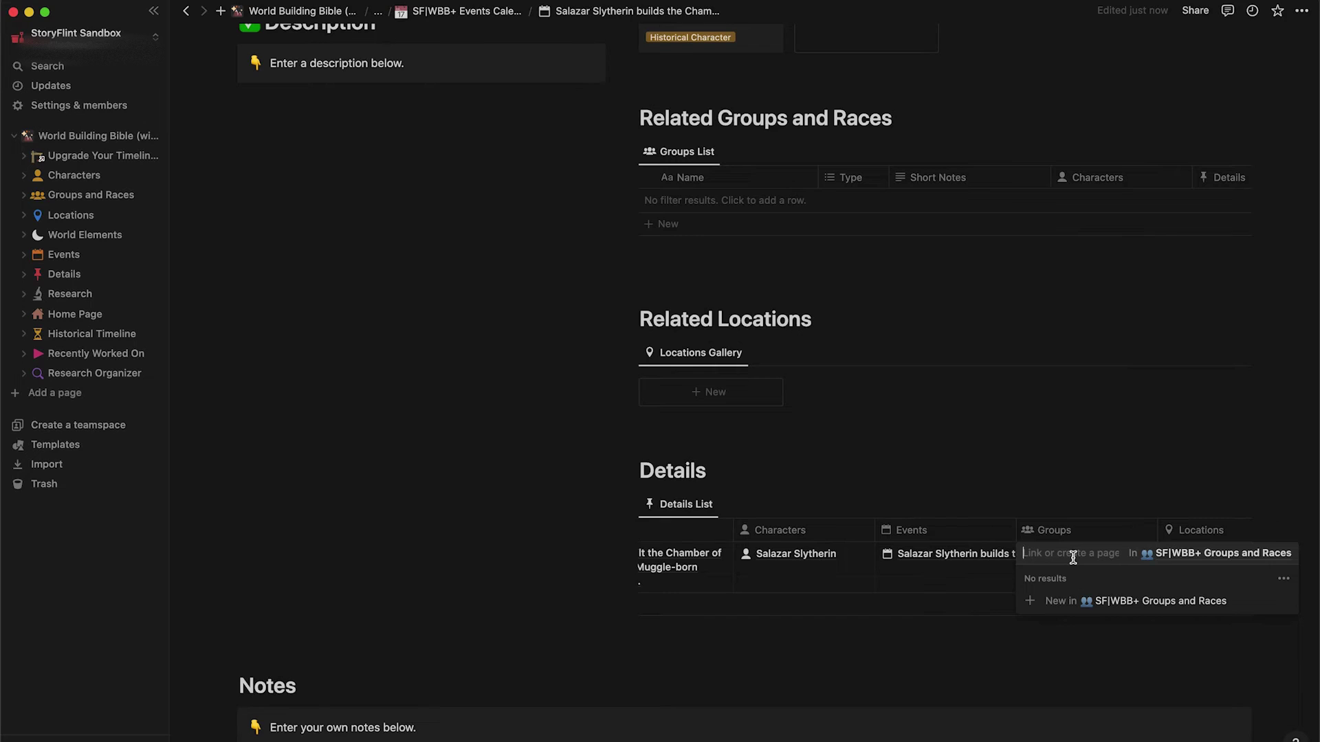
type("Muggle-born Wizards")
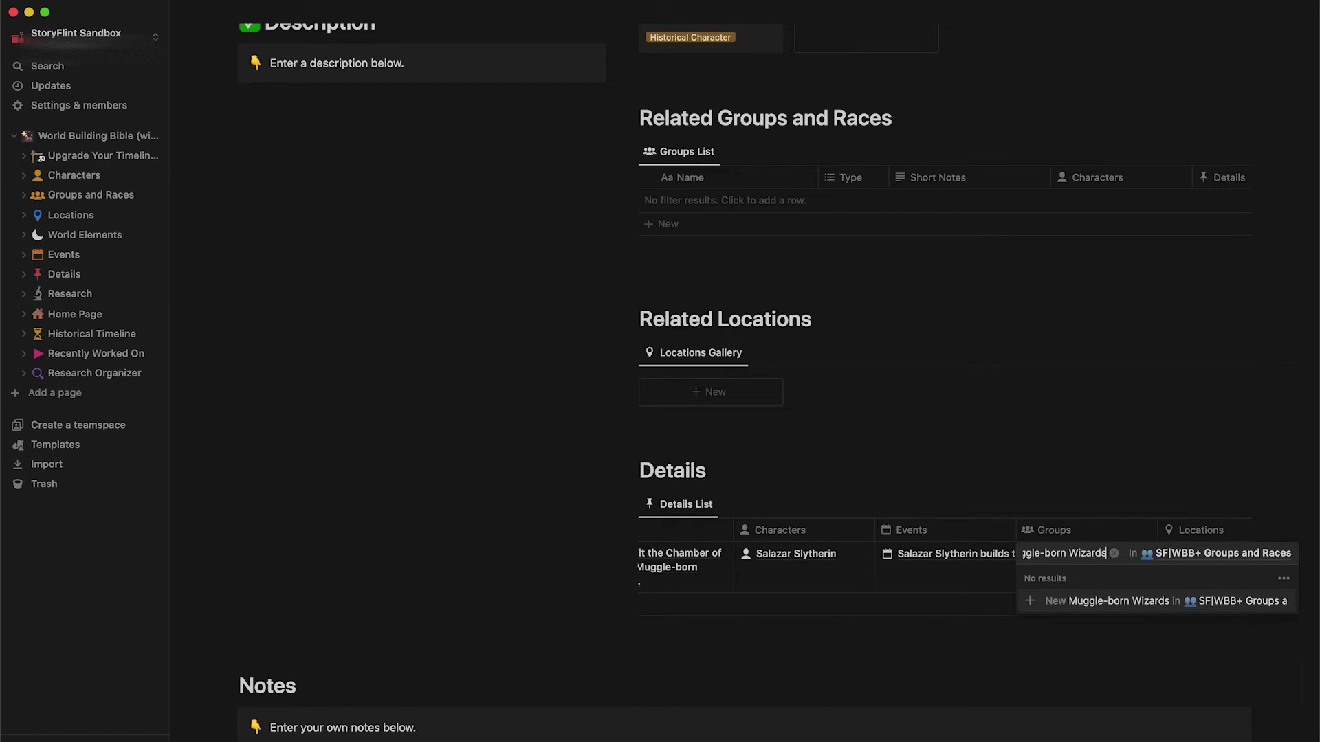
left_click(1138, 602)
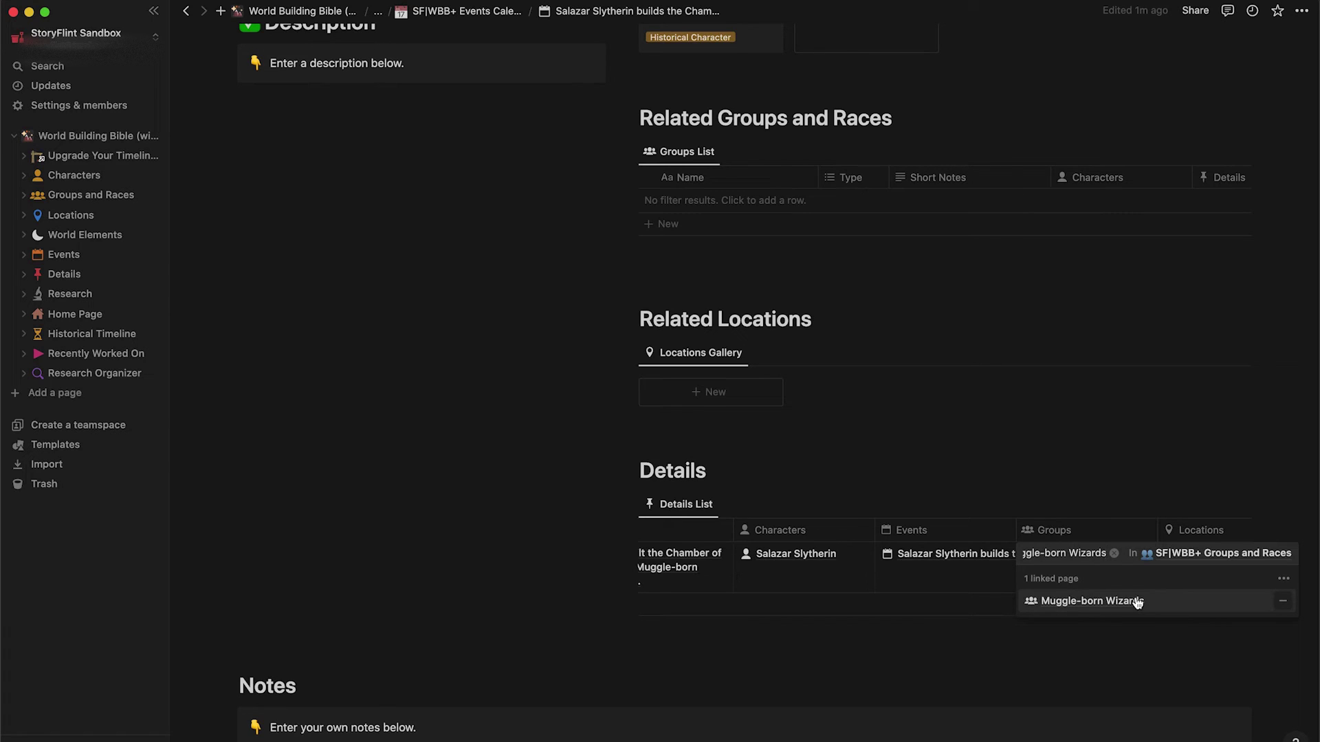
Step: Create and link a second group, "Pure-blood Wizards", for the same detail
triple_click(1058, 553)
type("Pur-")
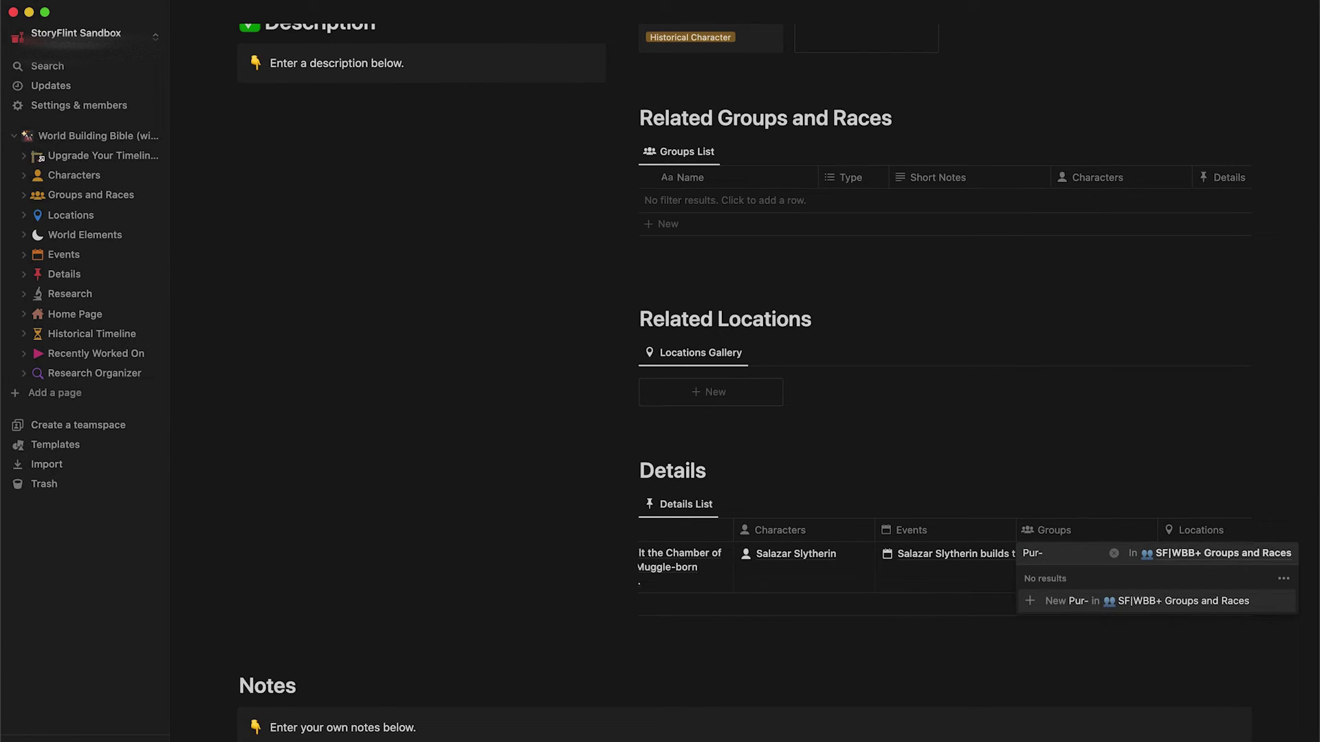
key("BackSpace")
type("e-blodd")
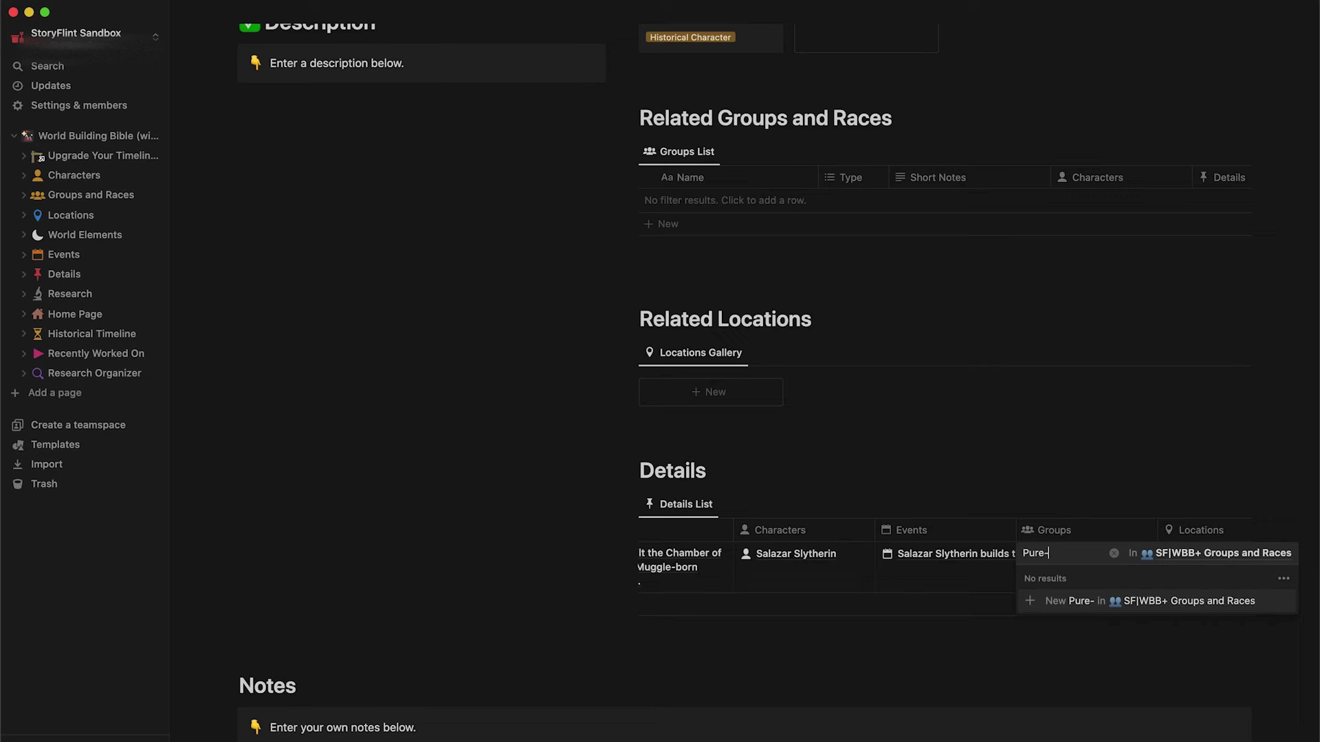
key("BackSpace")
key("BackSpace")
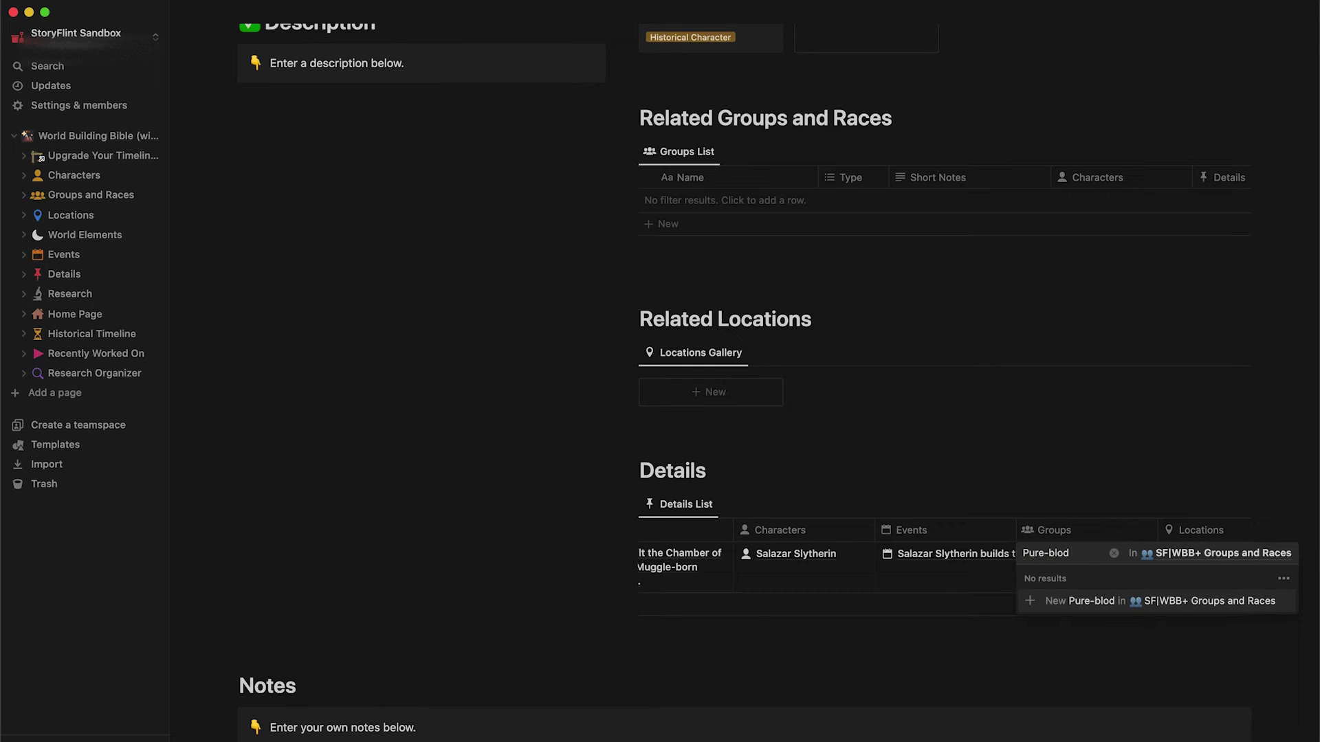
type("od Wizards")
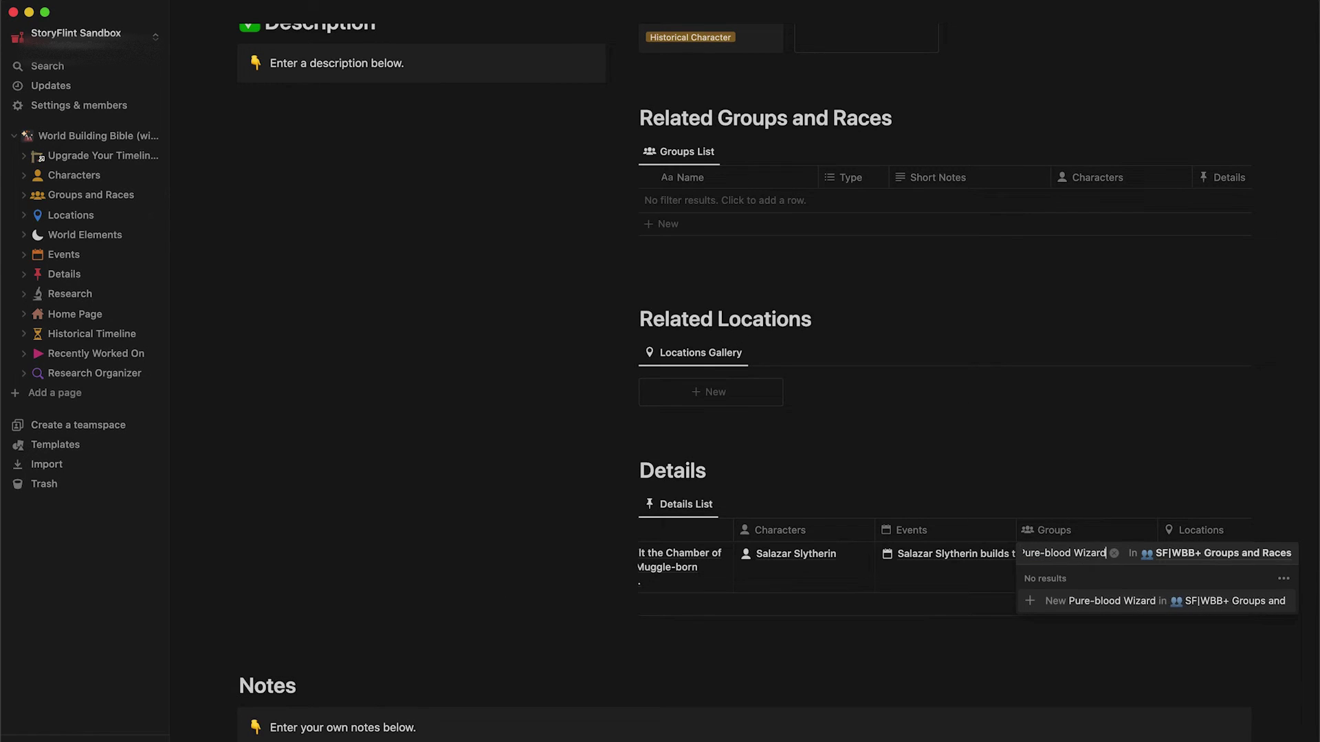
left_click(1122, 601)
key("Escape")
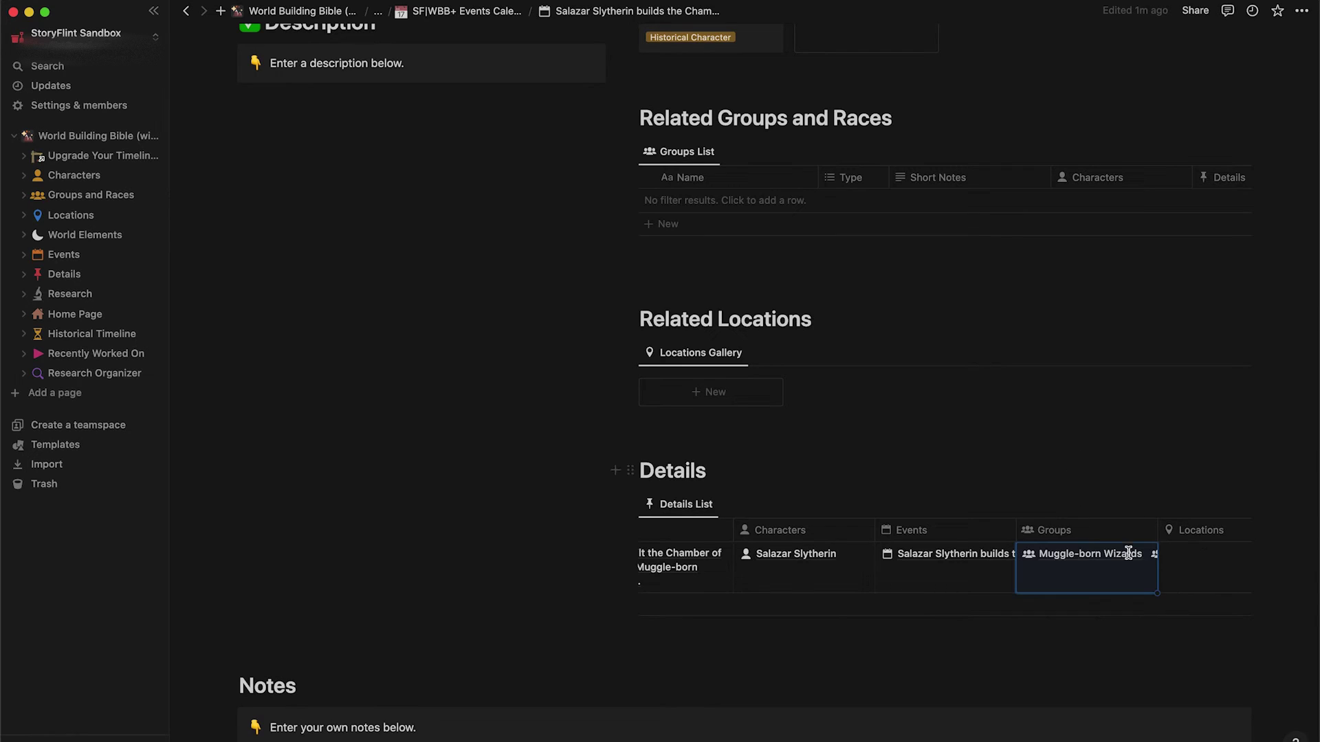
Step: Link the Chamber of Secrets as the detail's location
scroll(1131, 560, "right", 3)
left_click(1111, 566)
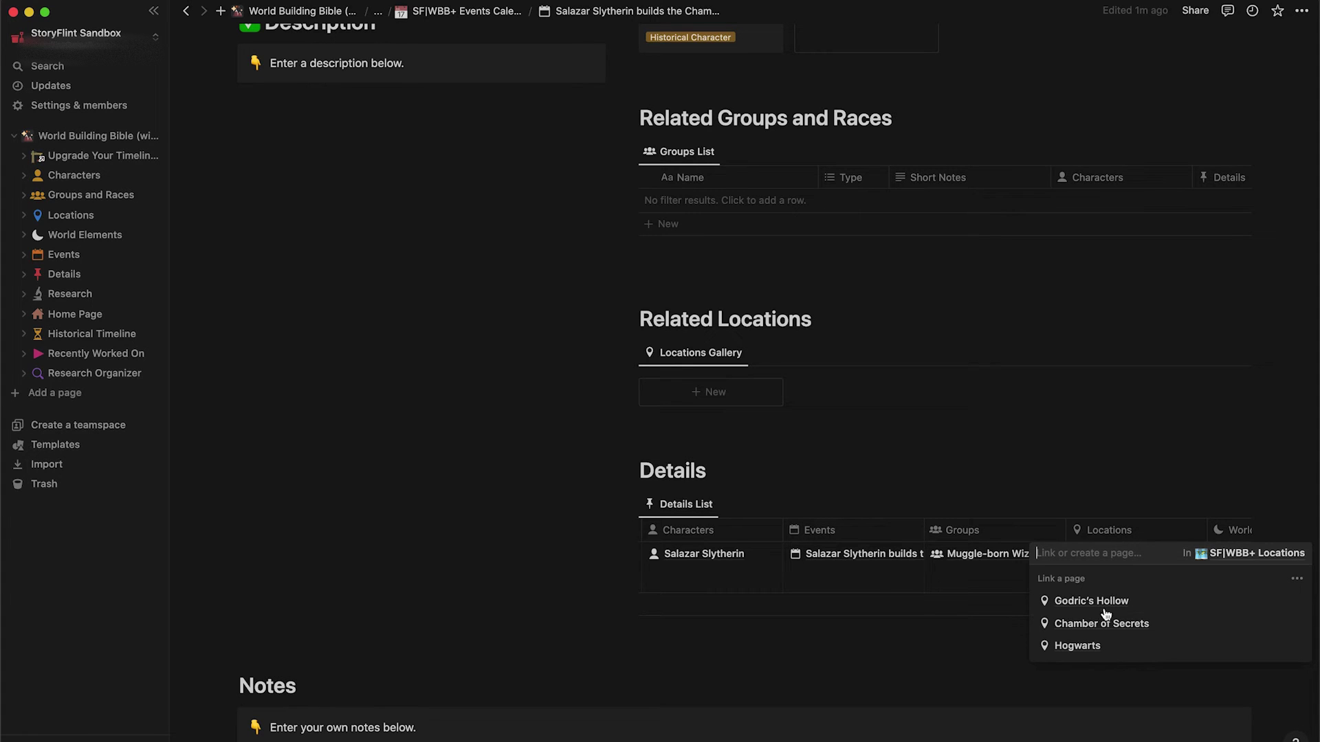
left_click(1102, 625)
left_click(1114, 478)
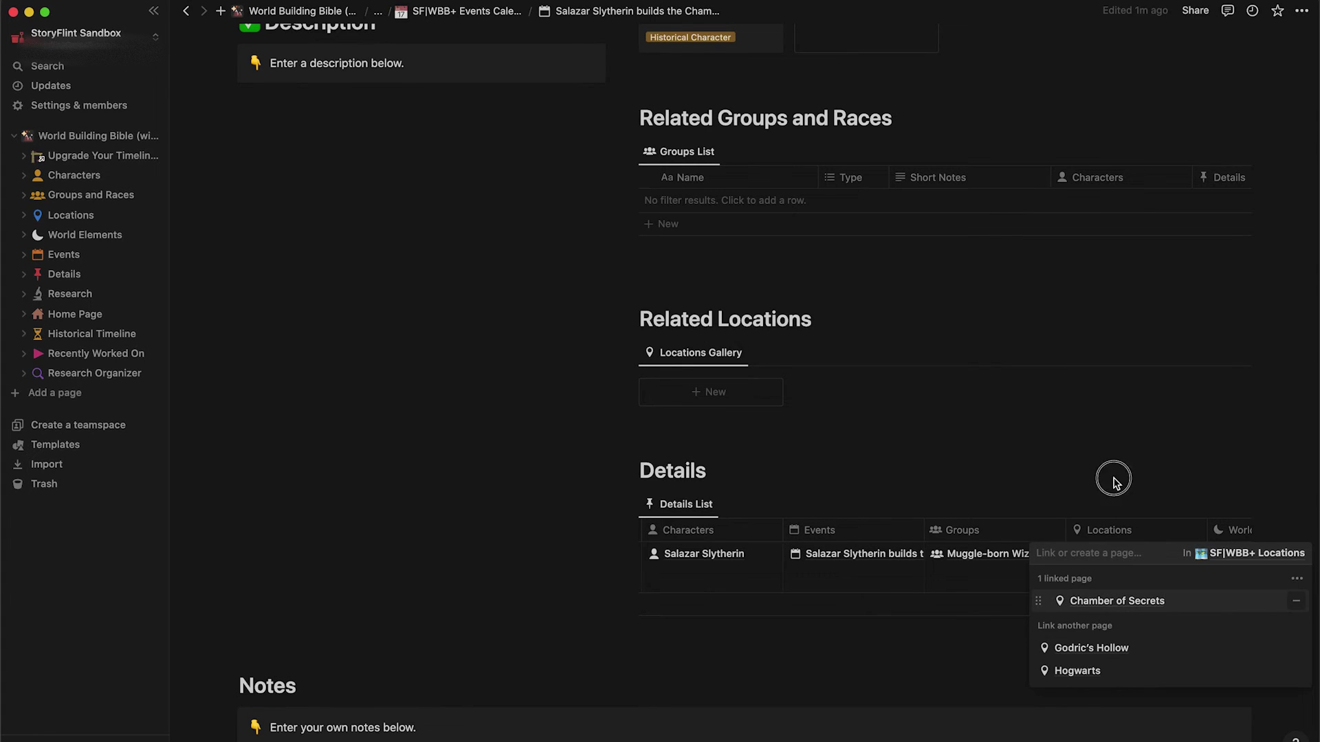
Step: Return to Salazar Slytherin's character page and add "Basilisk" to the Related World Elements table
scroll(684, 220, "up", 2)
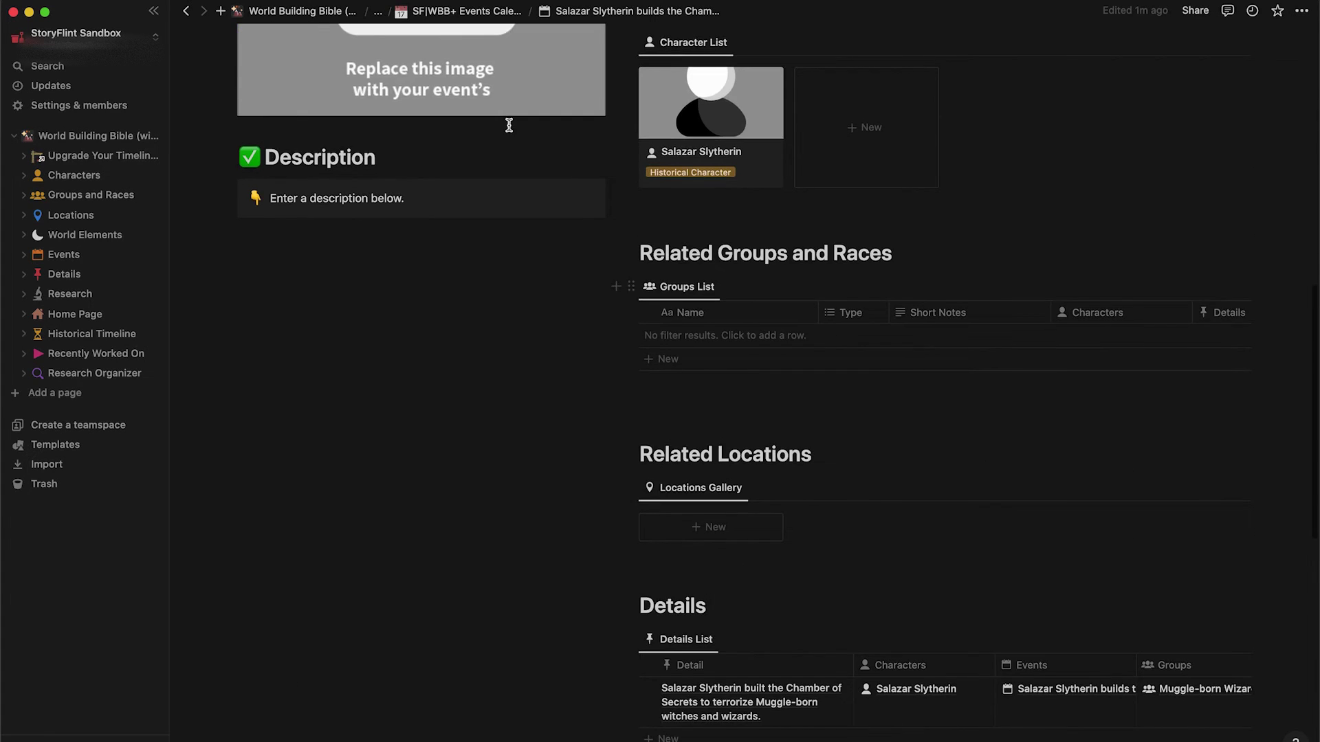
left_click(184, 12)
scroll(985, 224, "down", 5)
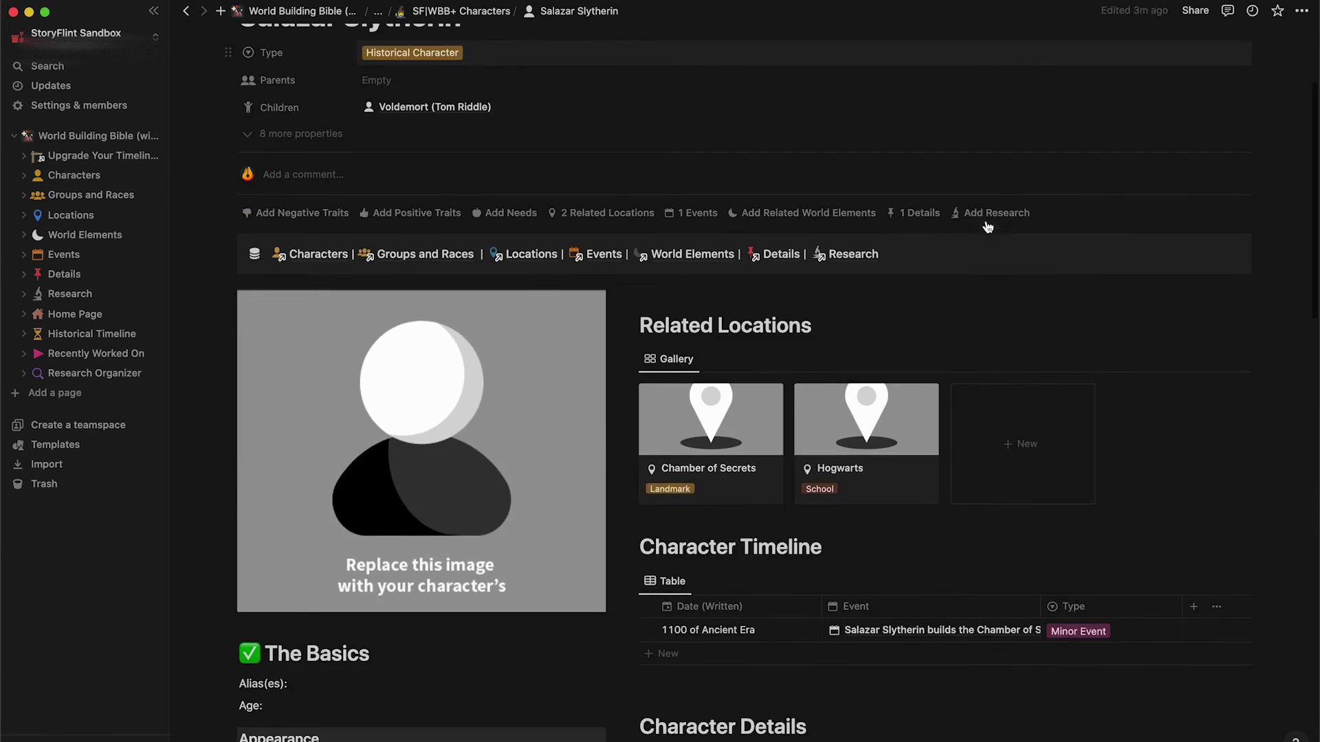
scroll(988, 227, "down", 2)
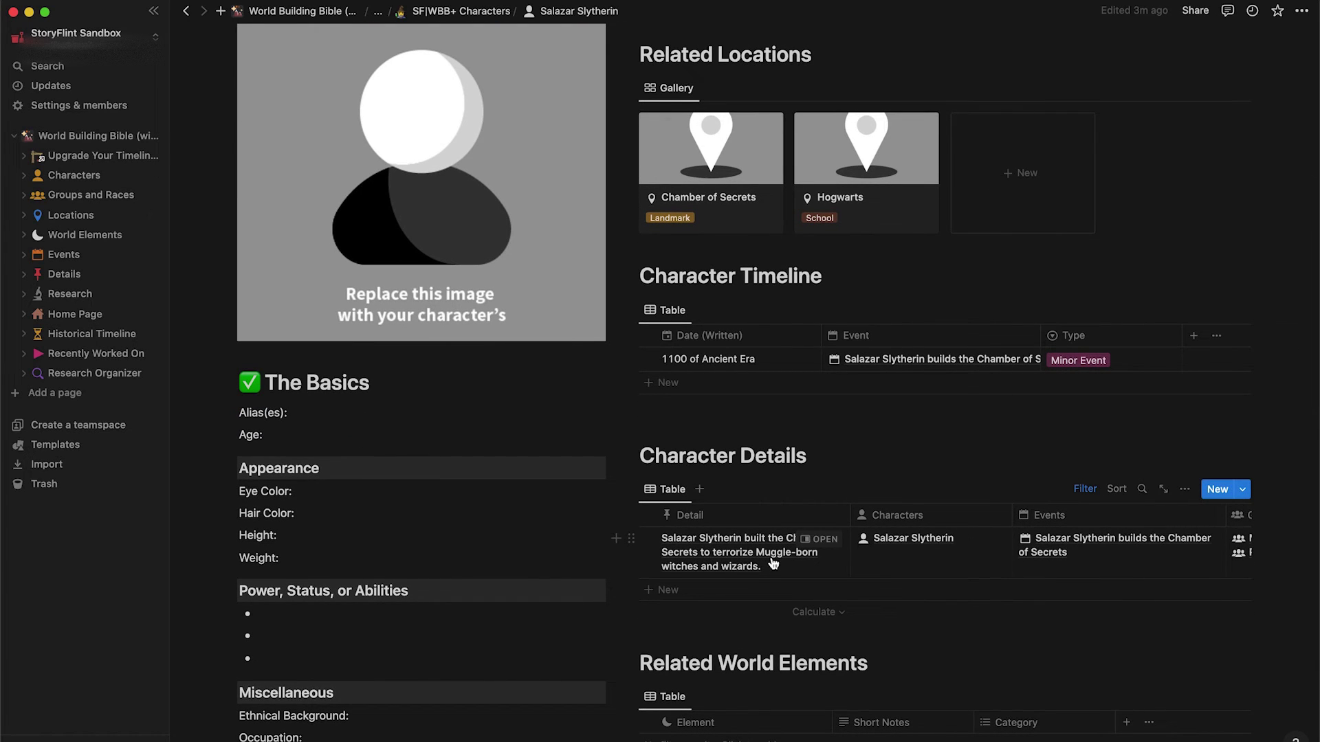
scroll(774, 564, "down", 5)
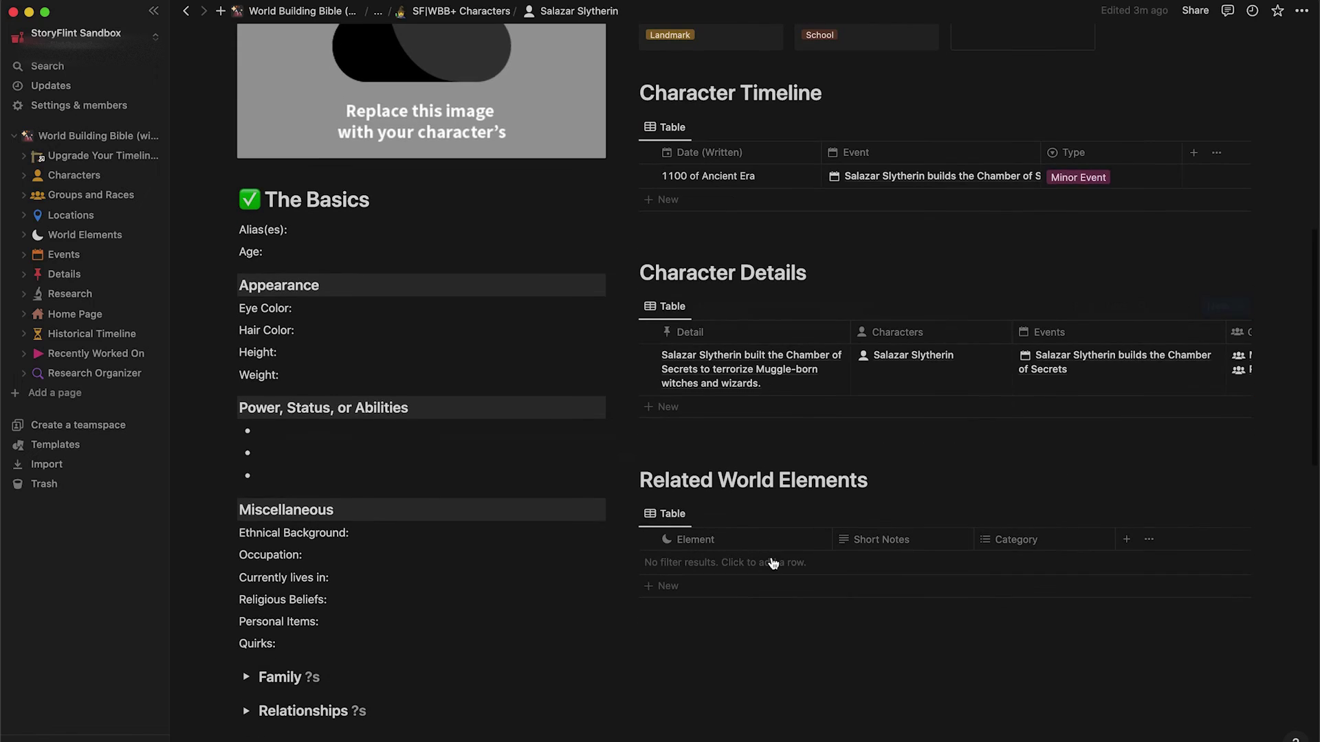
left_click(708, 562)
triple_click(696, 564)
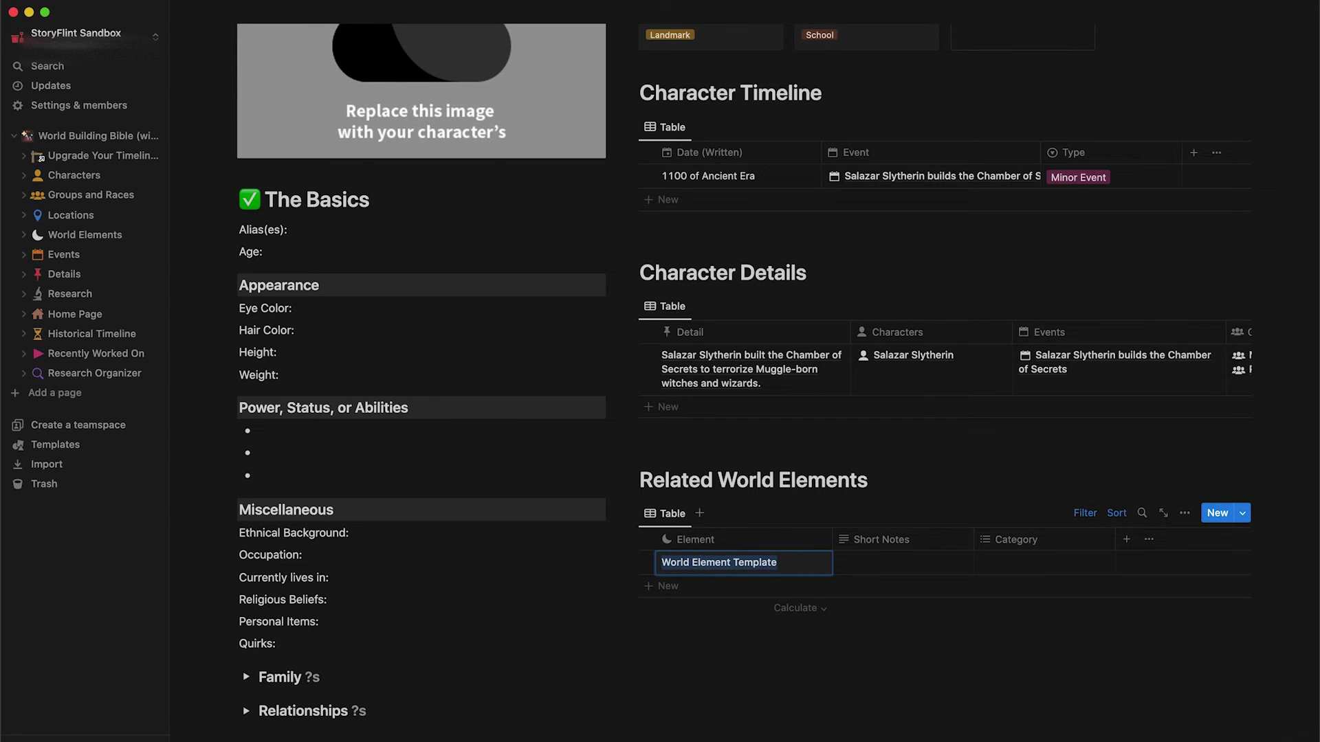
type("Basilisk")
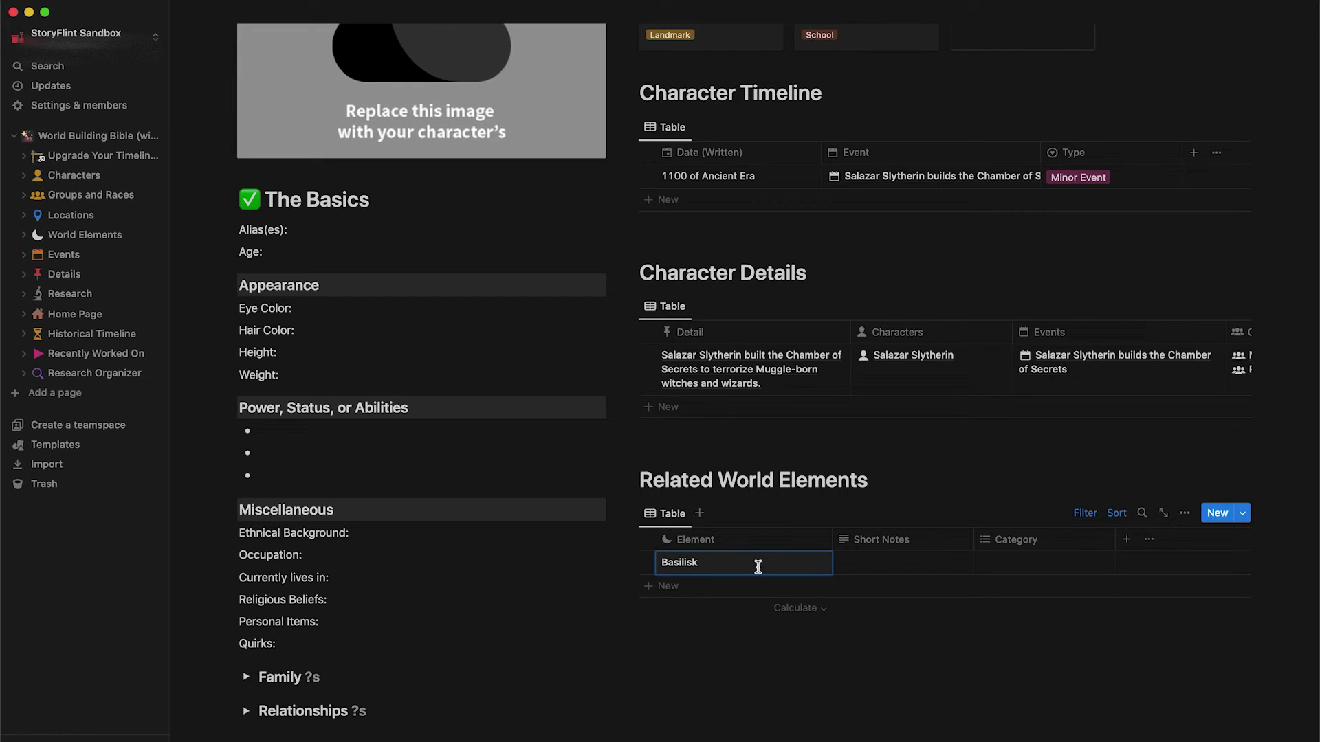
left_click(905, 629)
Step: Enter "King of serpents" as the Basilisk's short notes and set its category to Fauna
left_click(880, 562)
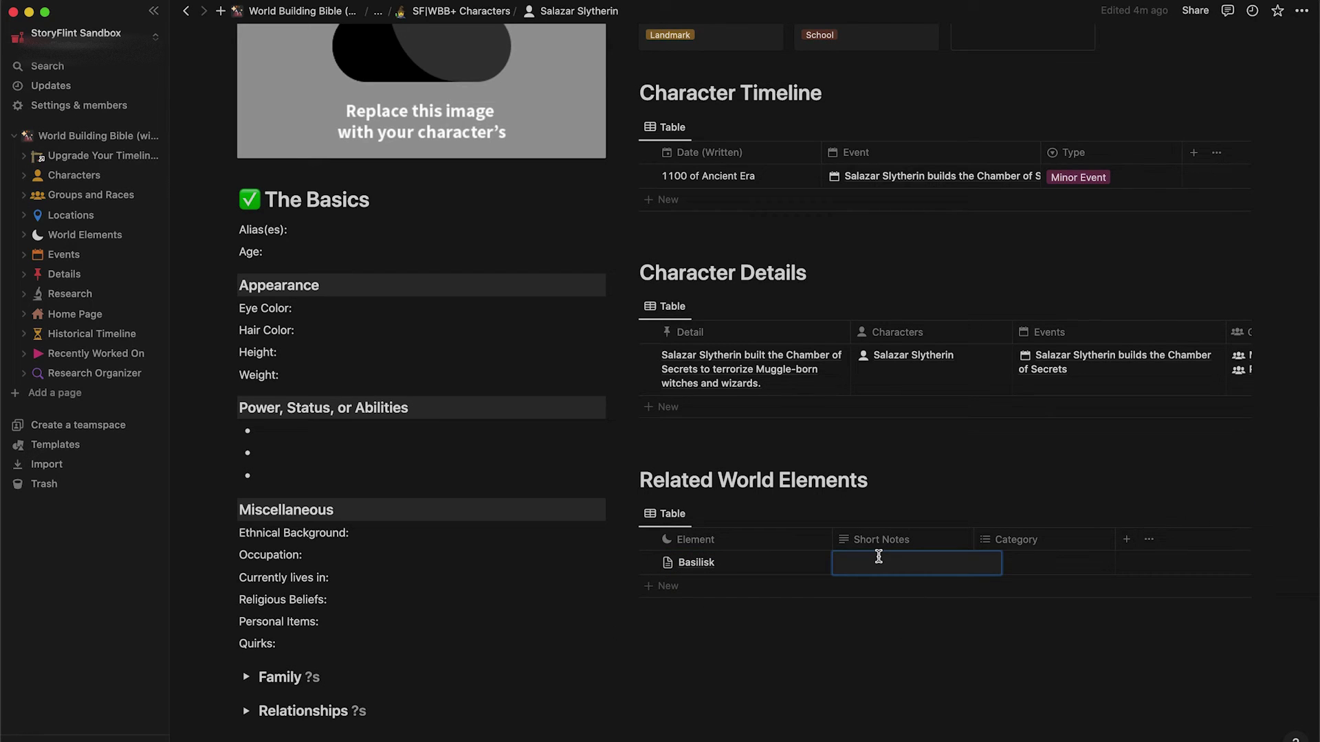
type("King of serpents")
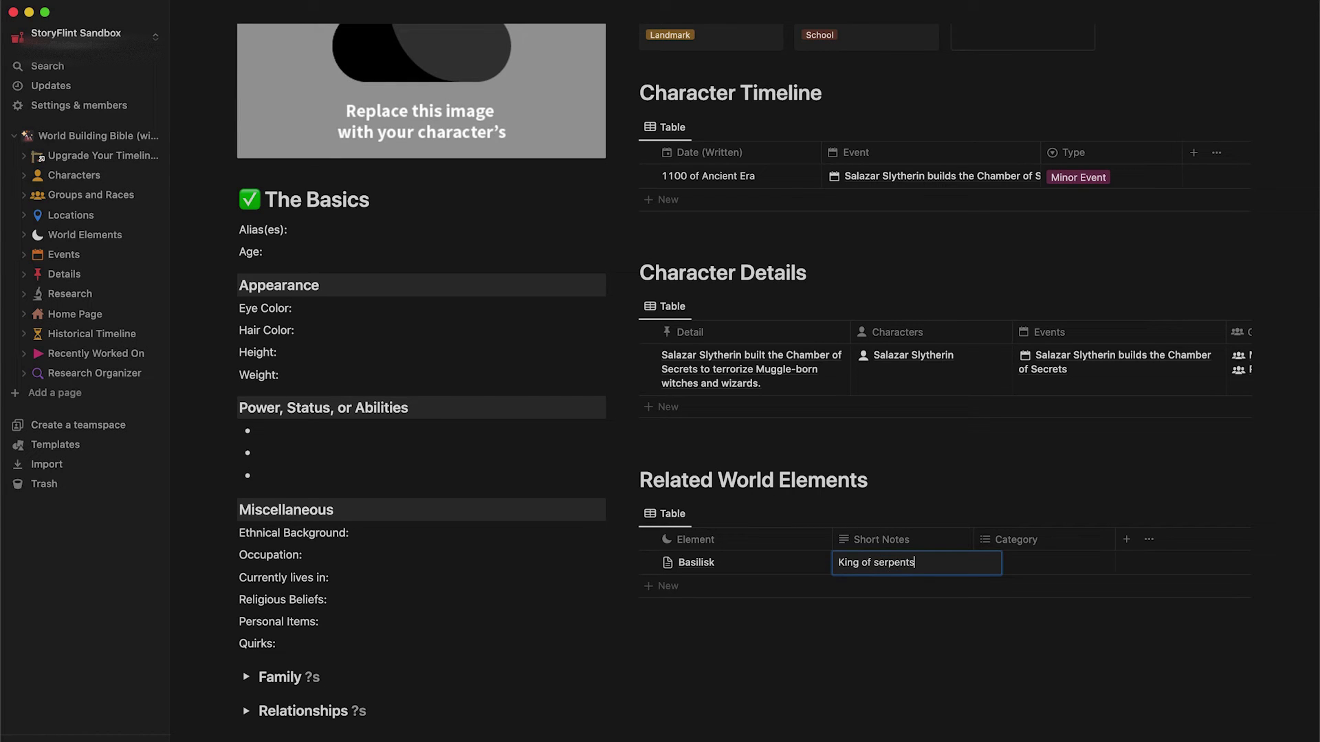
key("Escape")
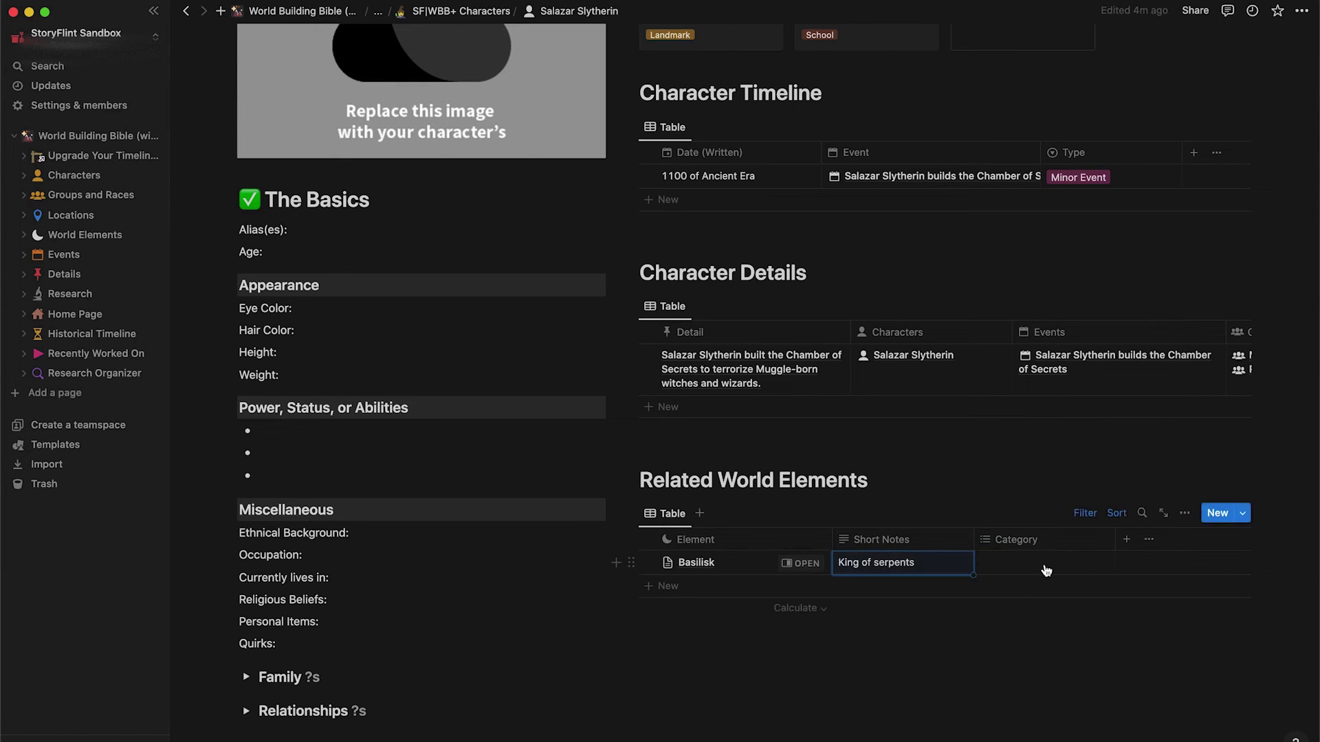
left_click(1045, 570)
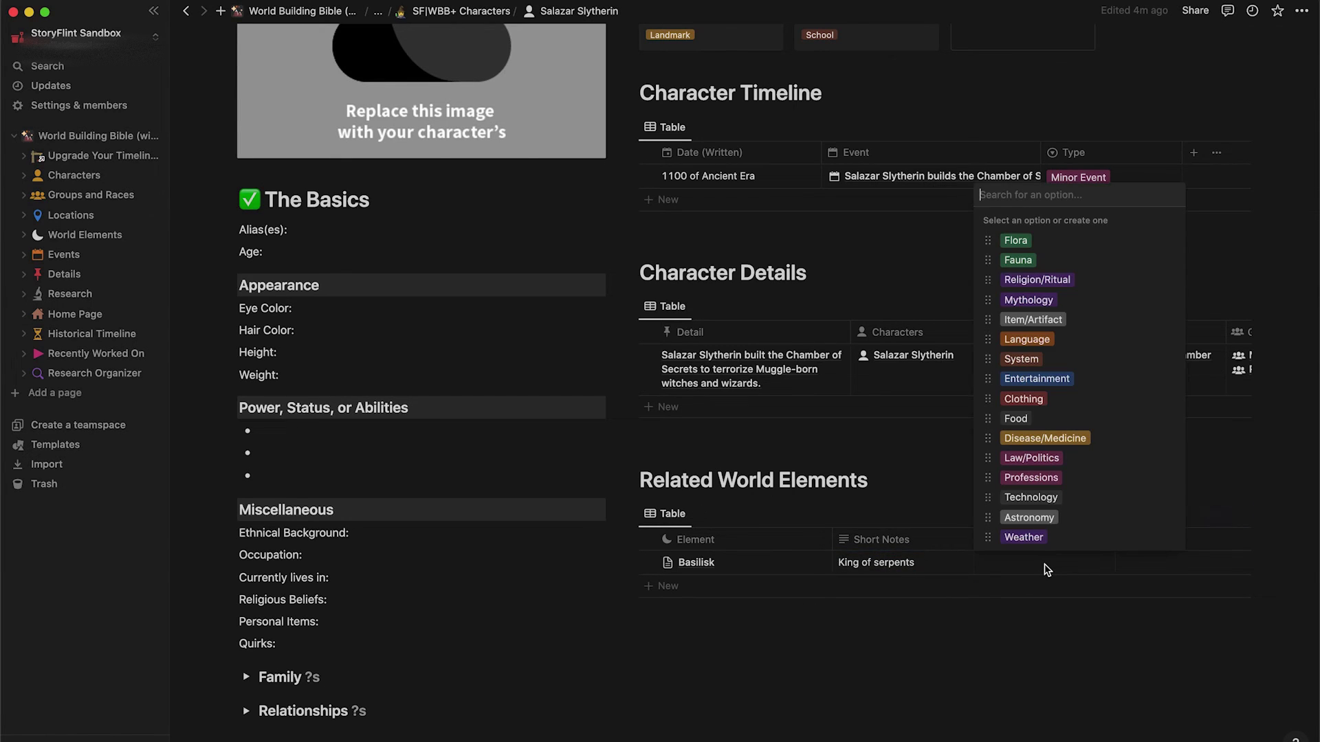
left_click(1027, 267)
left_click(1004, 663)
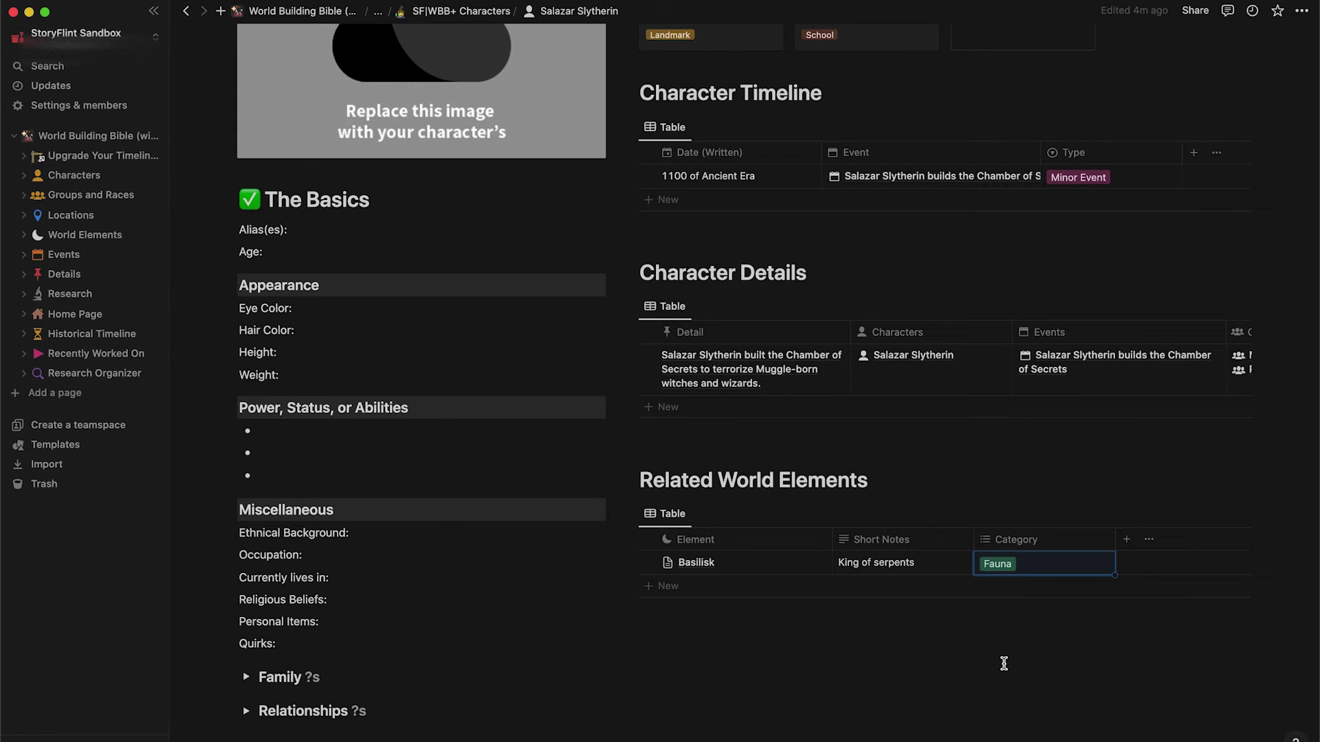
Step: Open the Basilisk page, link the Chamber of Secrets as its location, and review its related sections
left_click(802, 565)
scroll(802, 565, "down", 1)
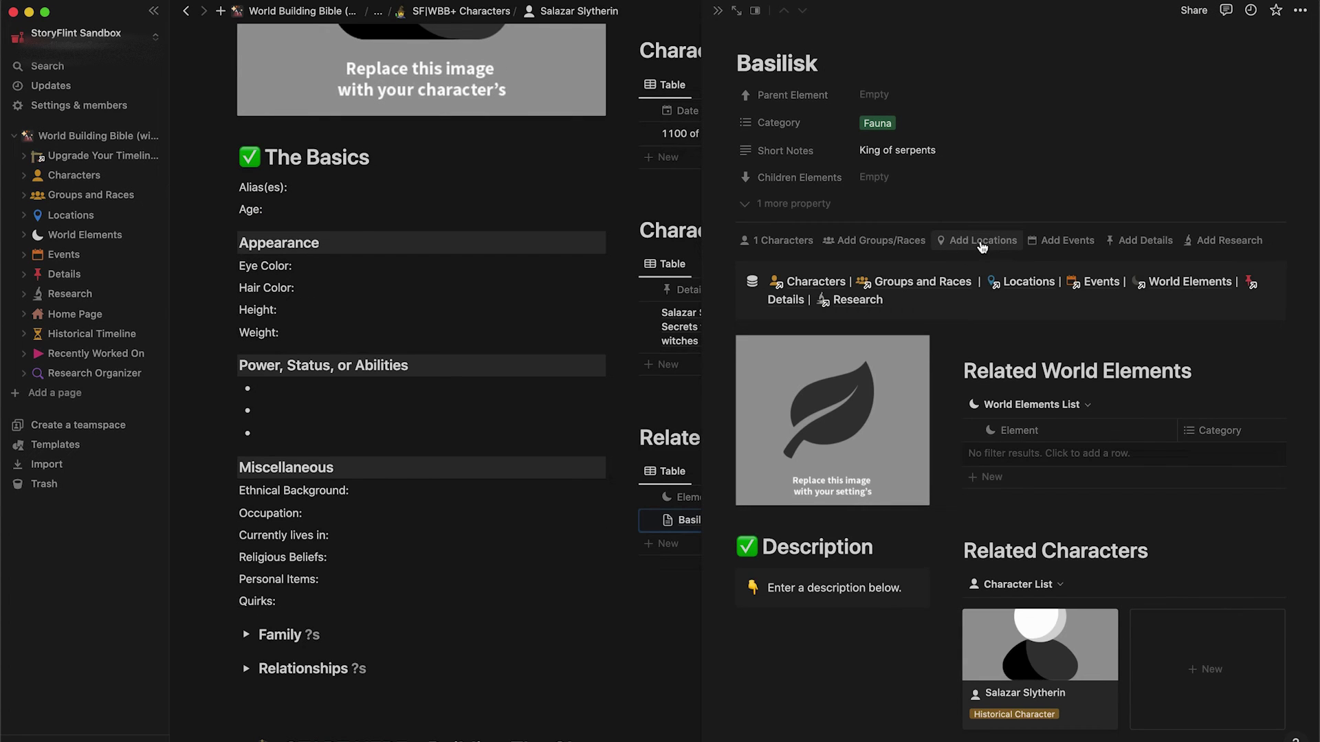
left_click(982, 246)
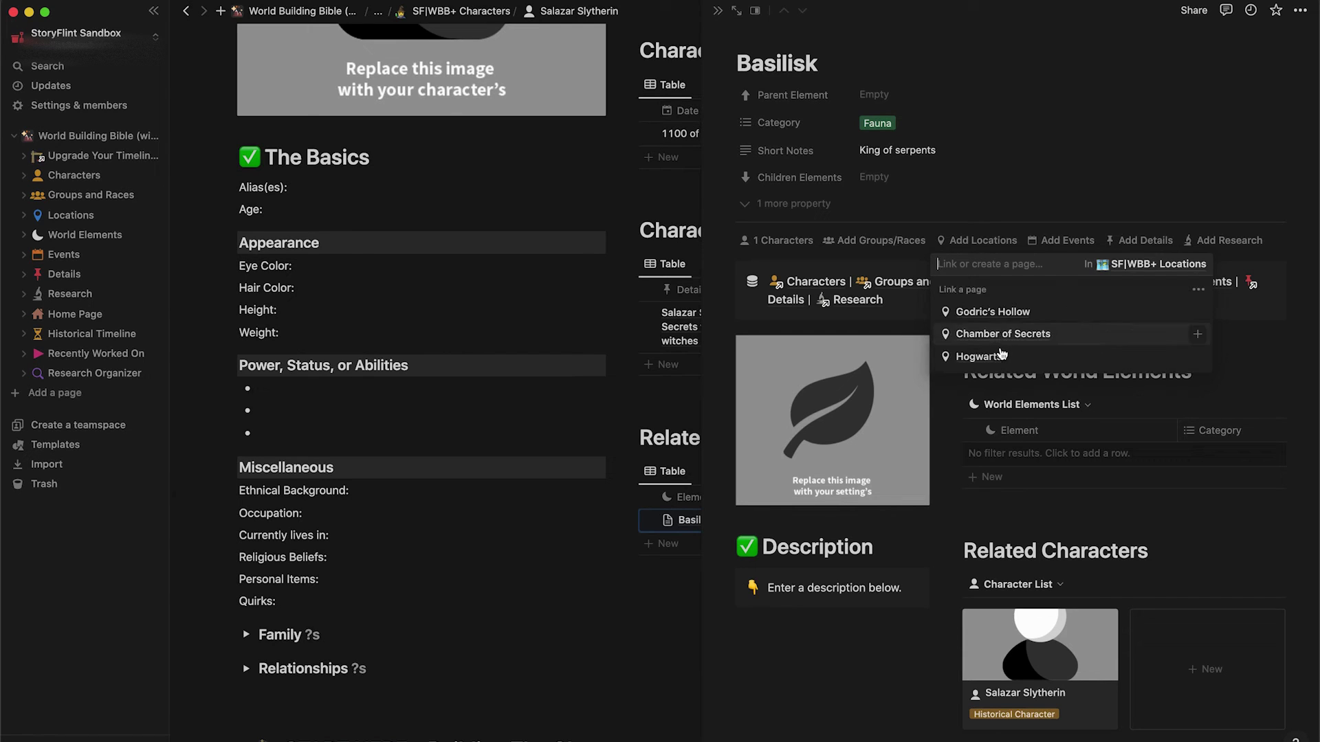
left_click(1003, 335)
left_click(933, 673)
scroll(956, 619, "down", 5)
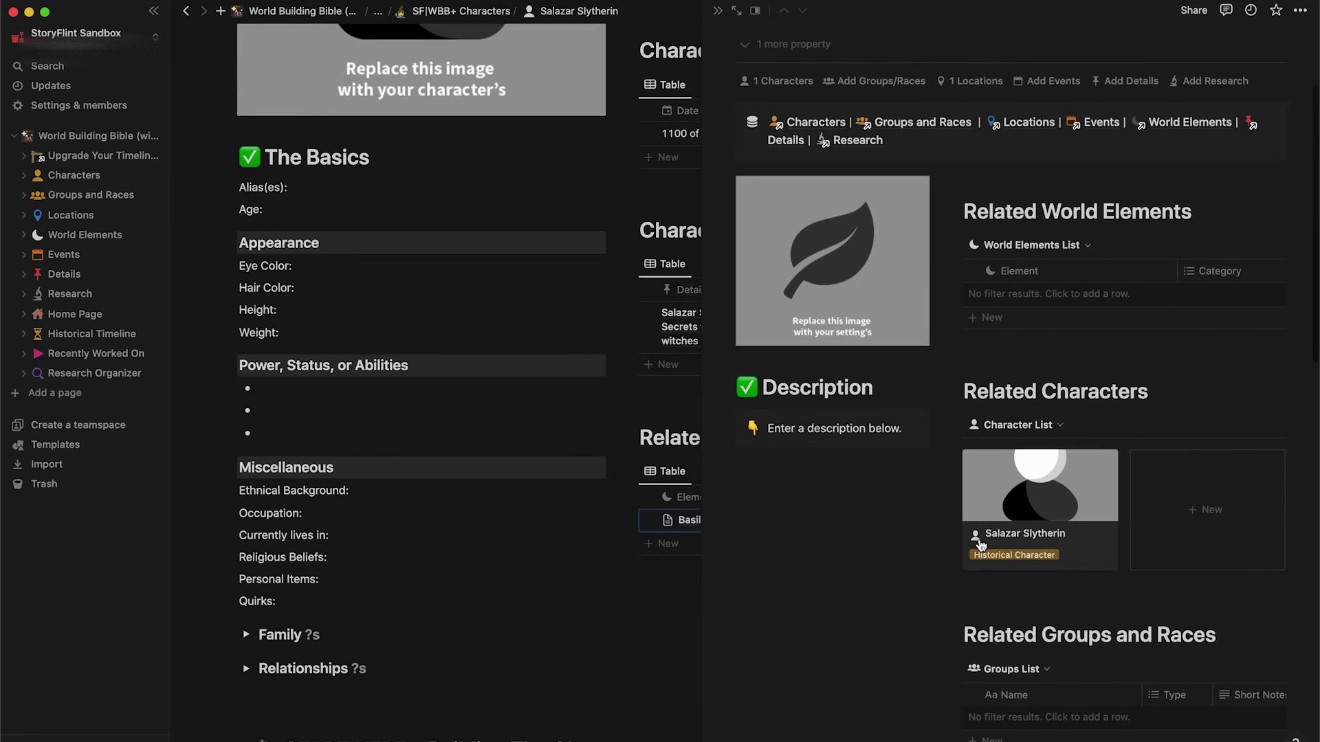
scroll(982, 544, "down", 4)
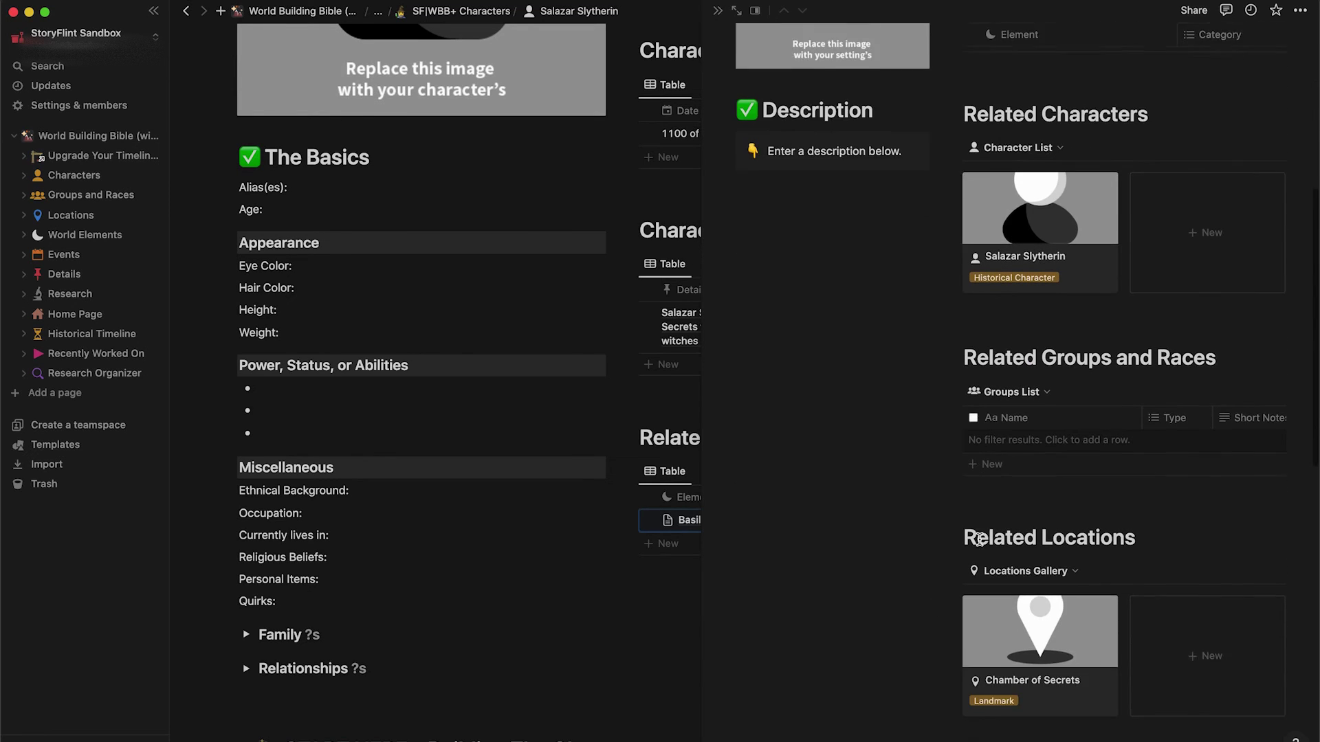
Step: Add the Basilisk detail "The basilisk vision can kill anyone it looks at. If anyone looks at the basilisk indirectly, they are petrified."
scroll(981, 545, "down", 6)
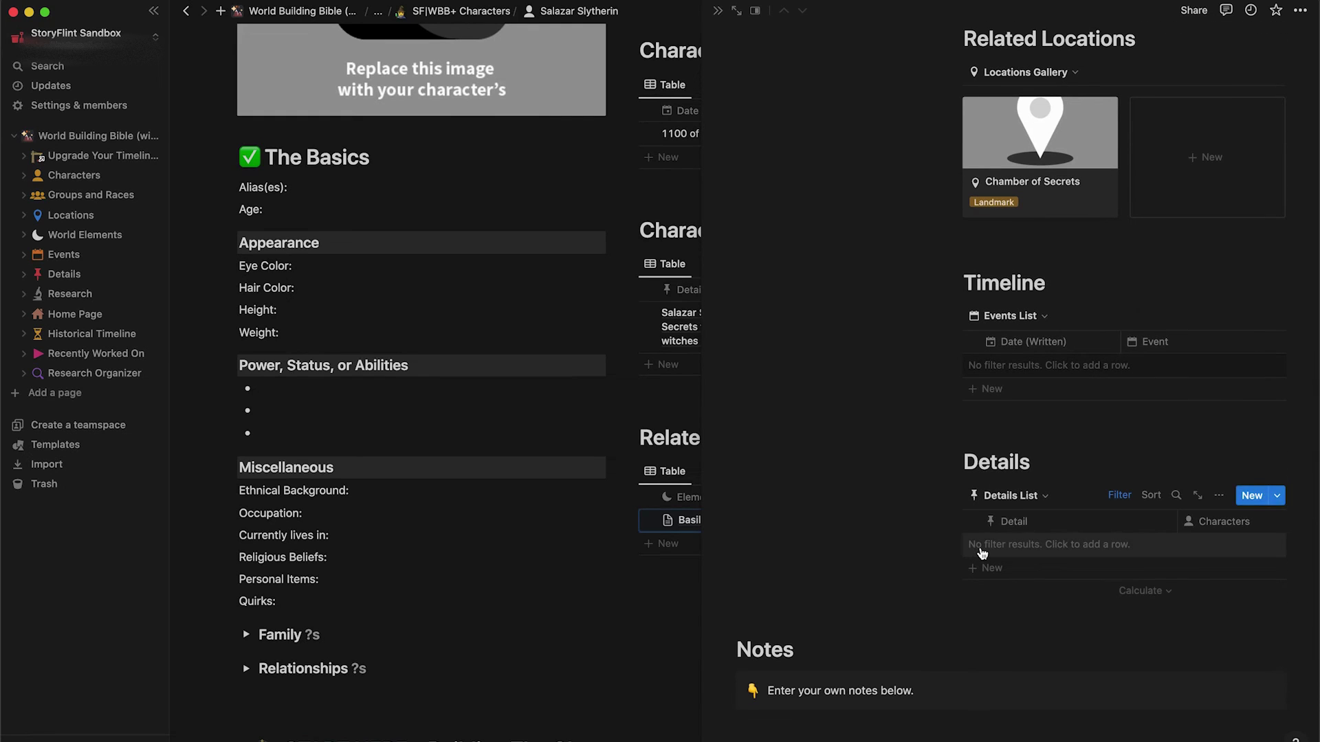
left_click(981, 550)
type("The basilisk vision can kill anyone")
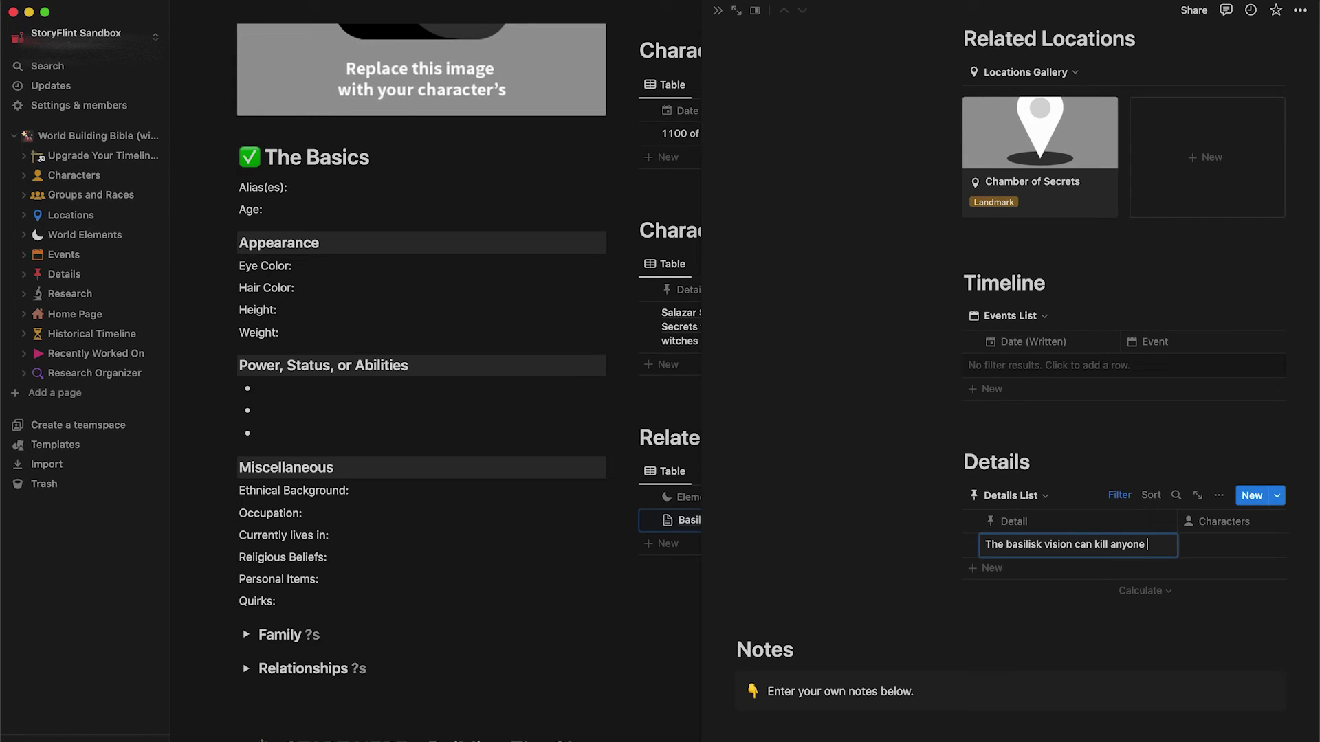
type("it looks at. If")
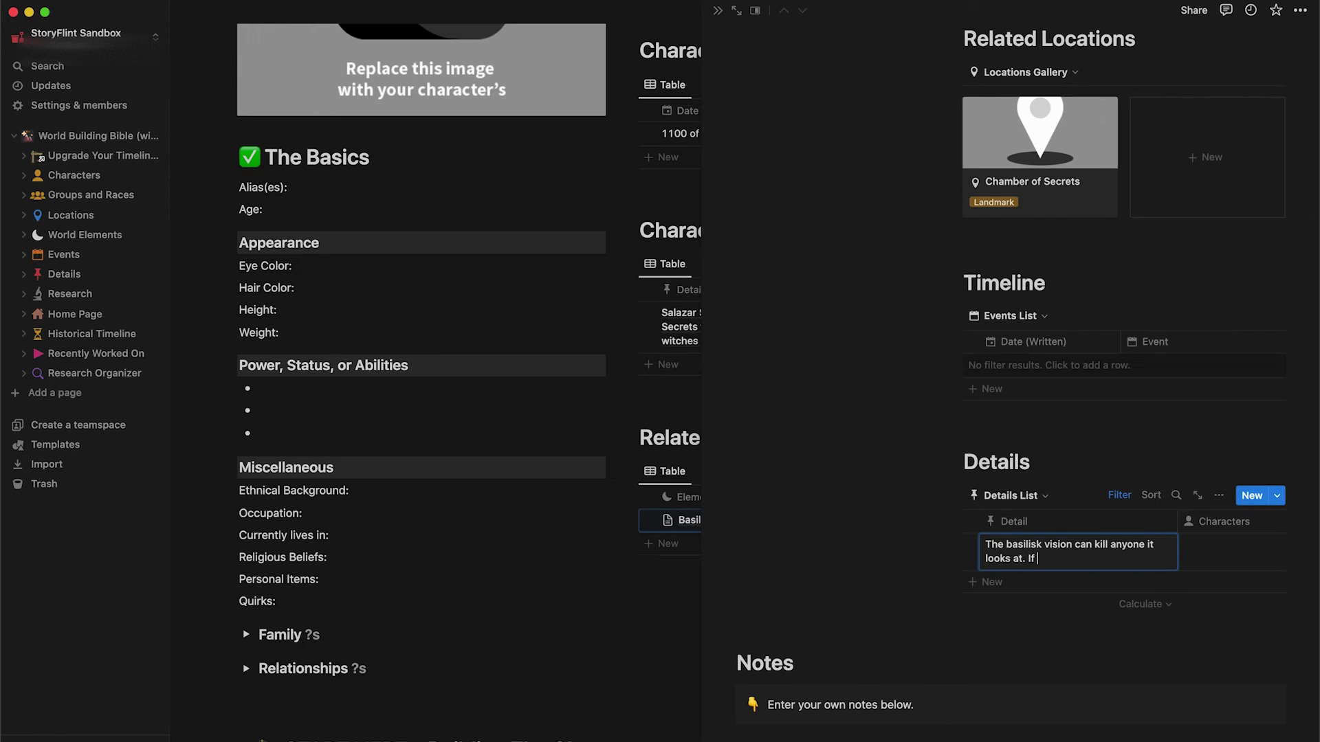
type(" anyone looks at the basilisk i")
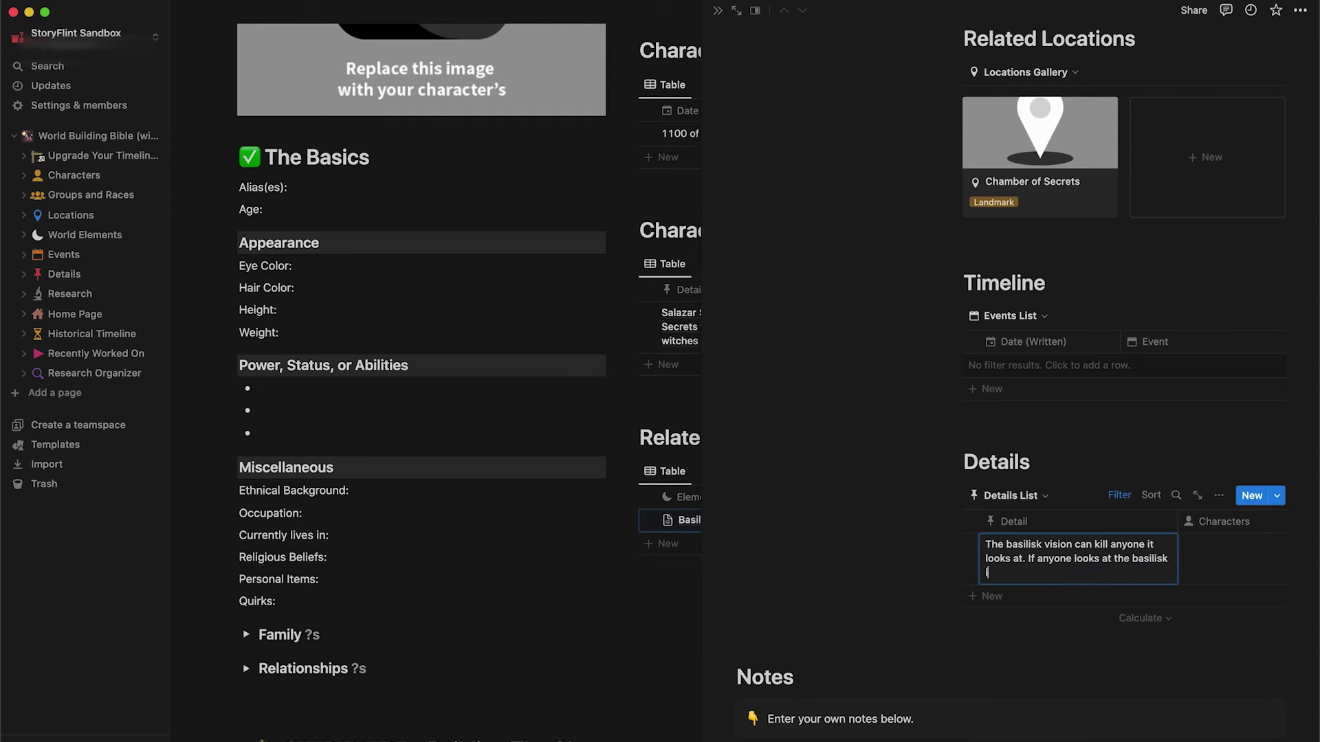
type("ndirectly, they are petrified.")
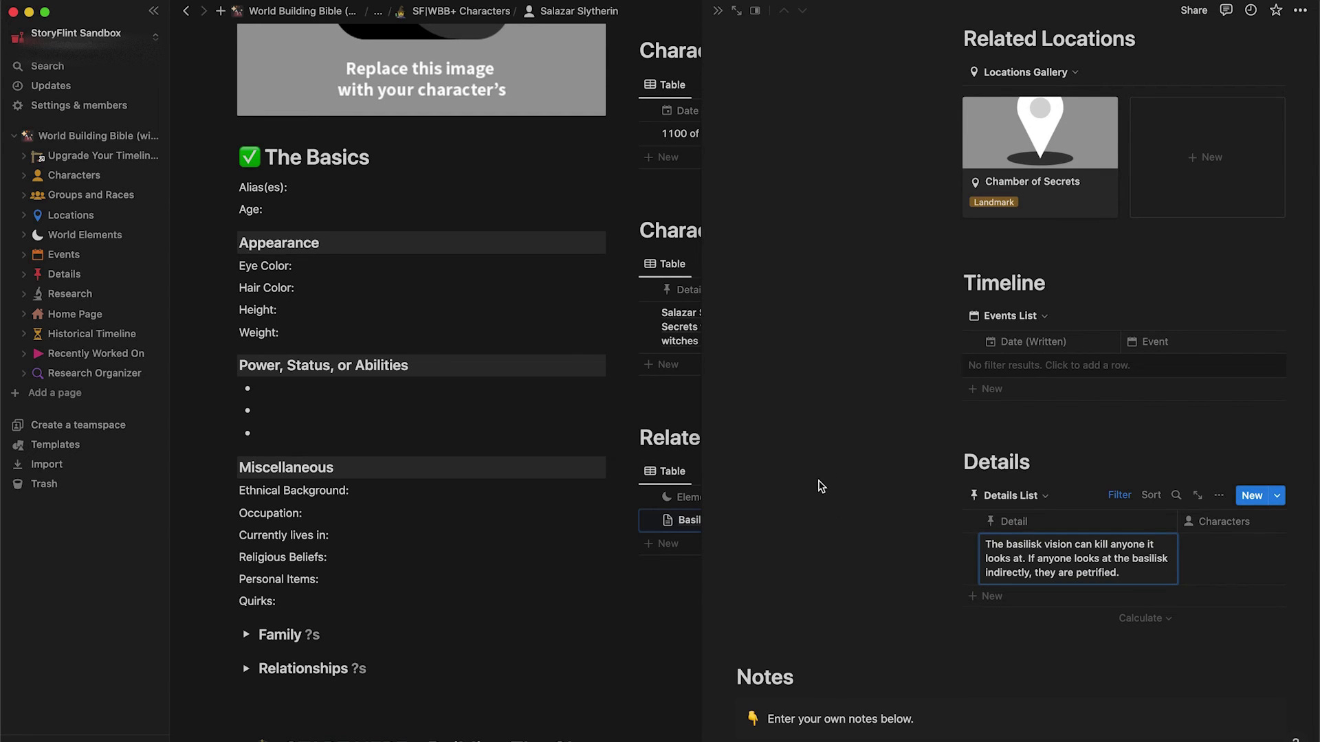
key("Escape")
Step: Return to Salazar Slytherin's page, open the related Chamber of Secrets location and review its timeline, details and related world elements
scroll(722, 387, "up", 5)
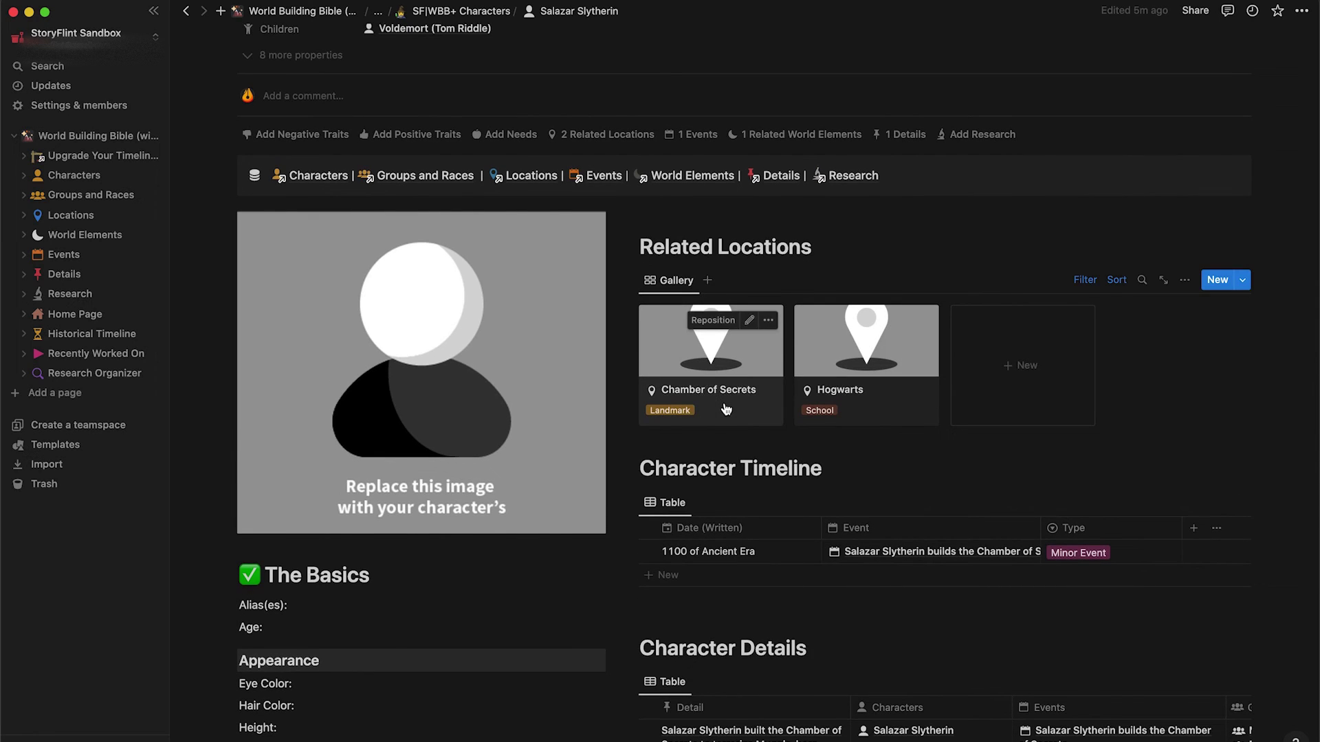
left_click(708, 385)
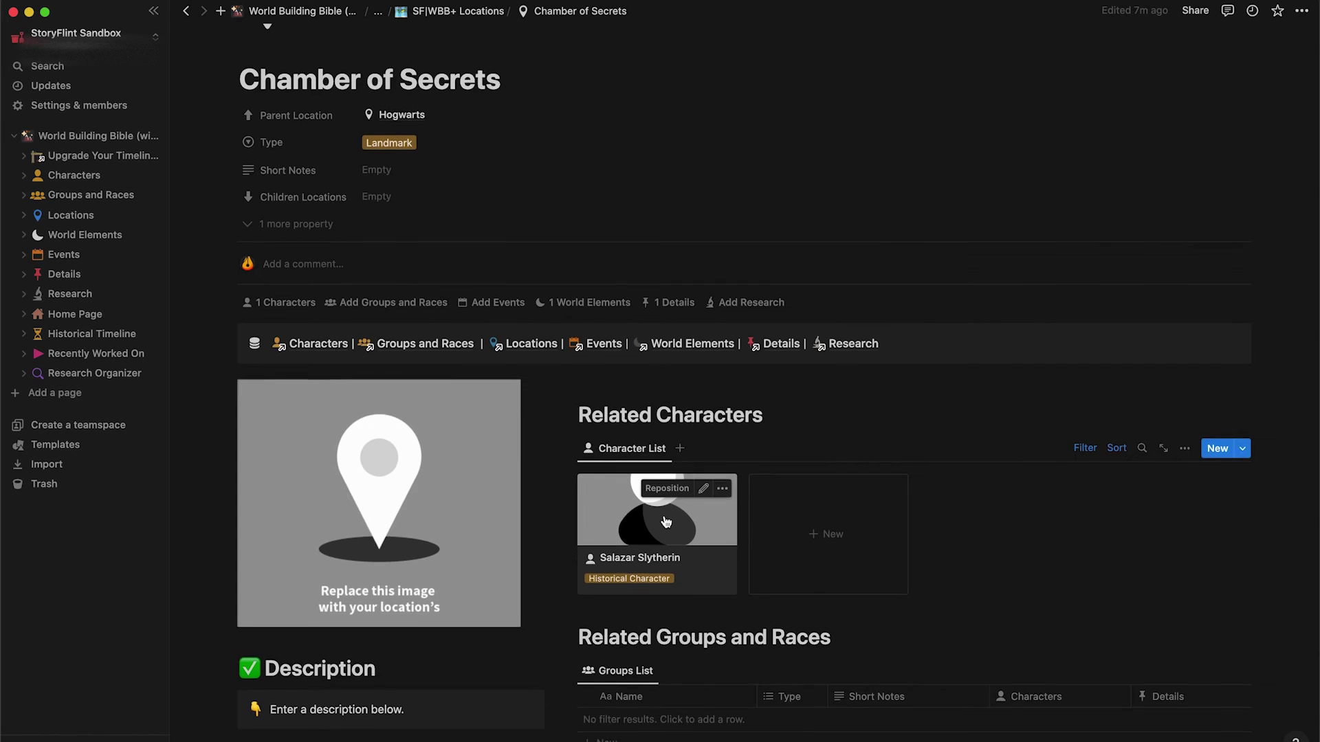
scroll(665, 522, "down", 5)
scroll(665, 517, "down", 5)
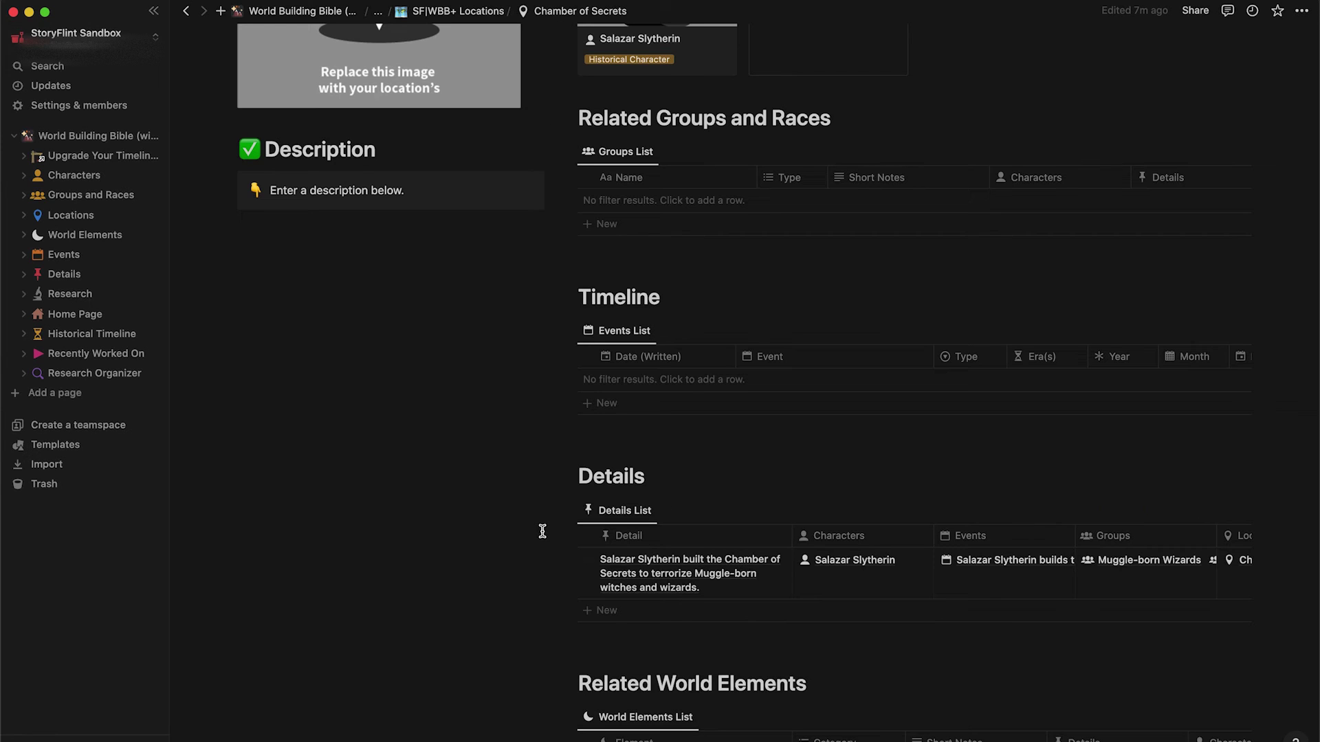
scroll(542, 532, "down", 3)
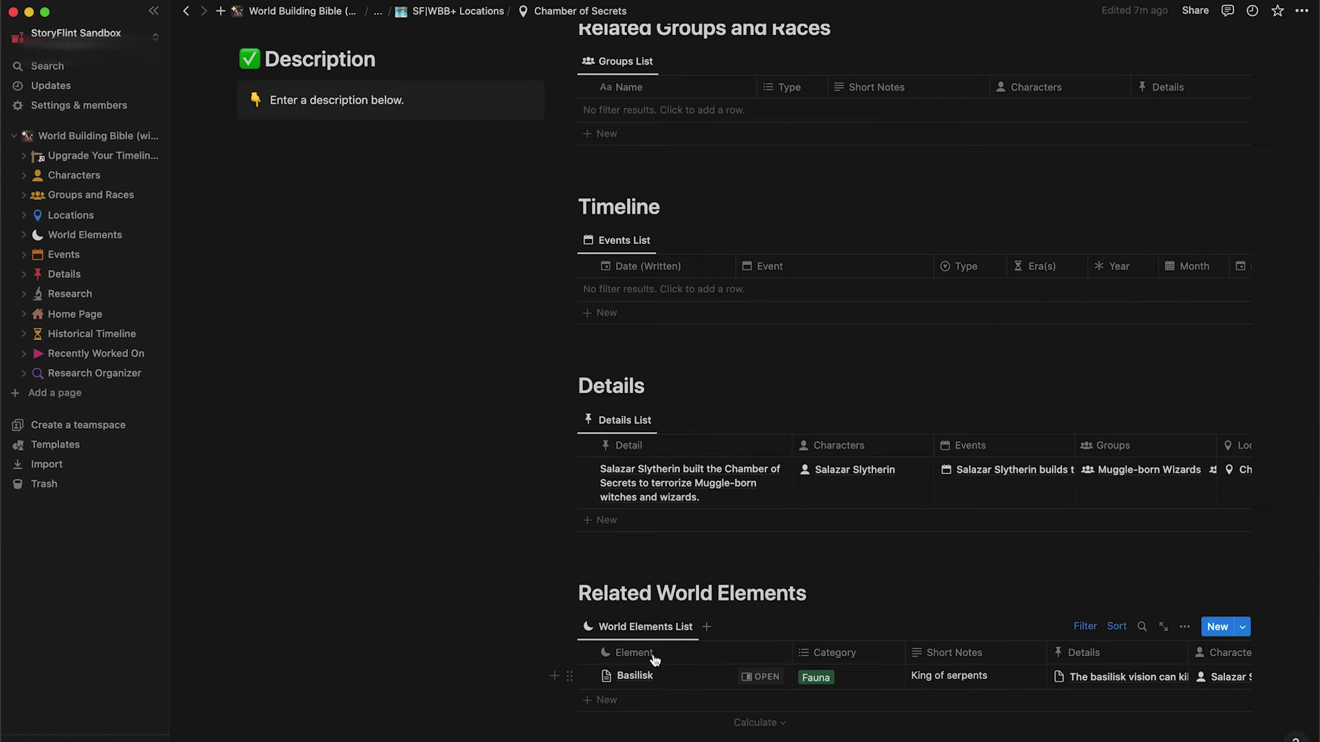
scroll(653, 649, "up", 1)
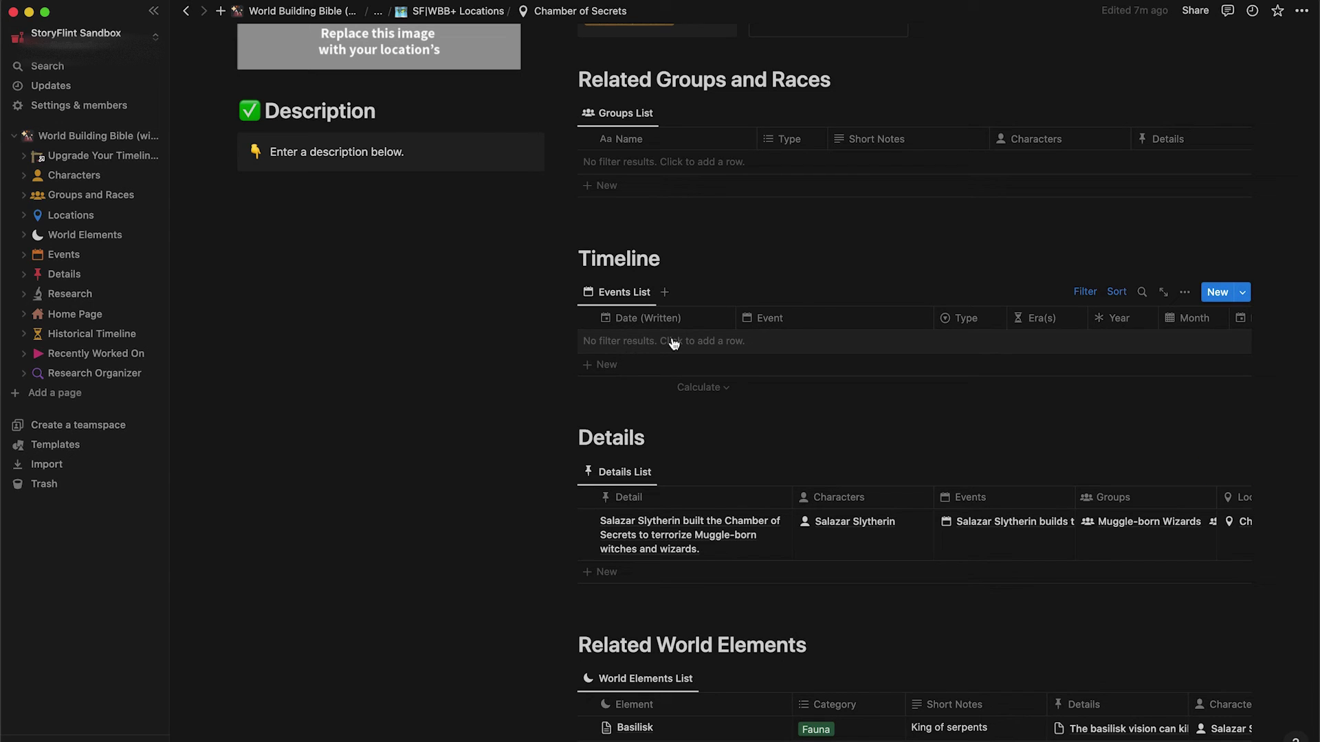
Step: Add the location's timeline event "The Chamber of Secrets was opened by Tom Riddle and he used it to kill Moaning Myrtle."
left_click(795, 336)
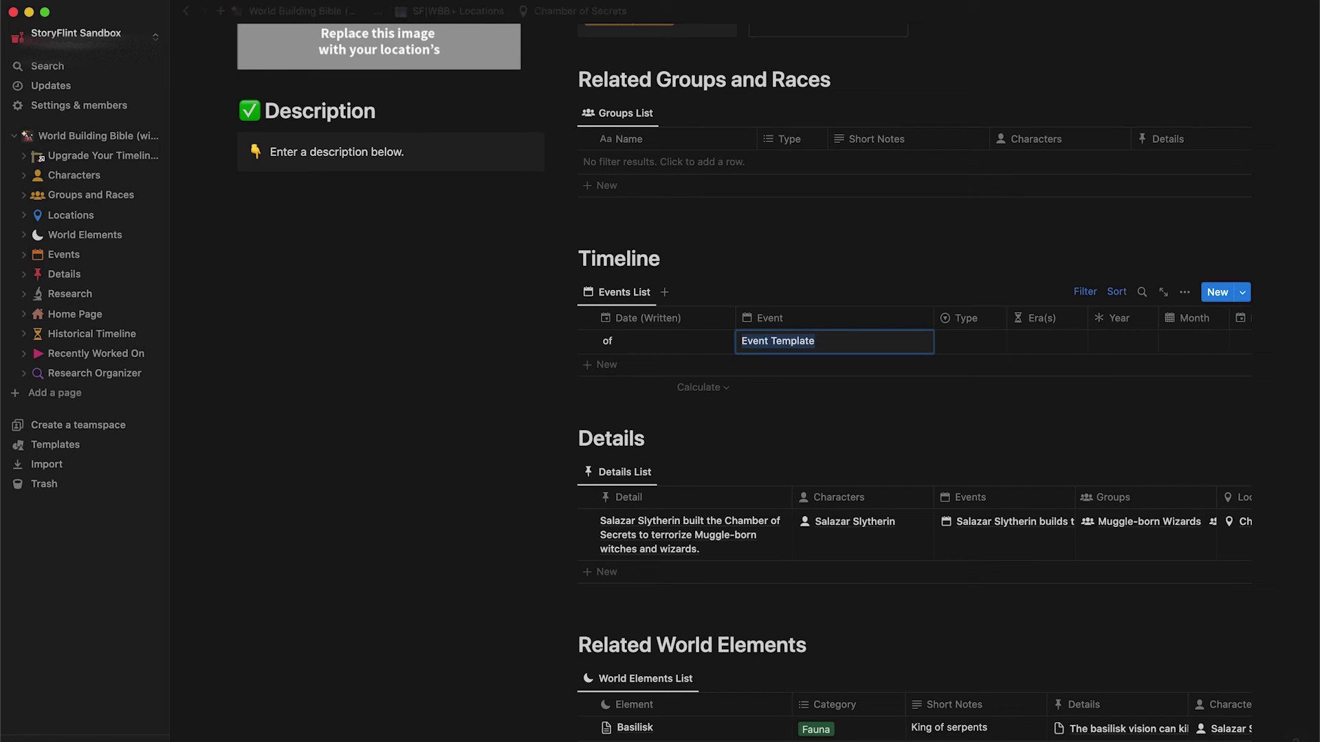
type("The chamber of Secrets")
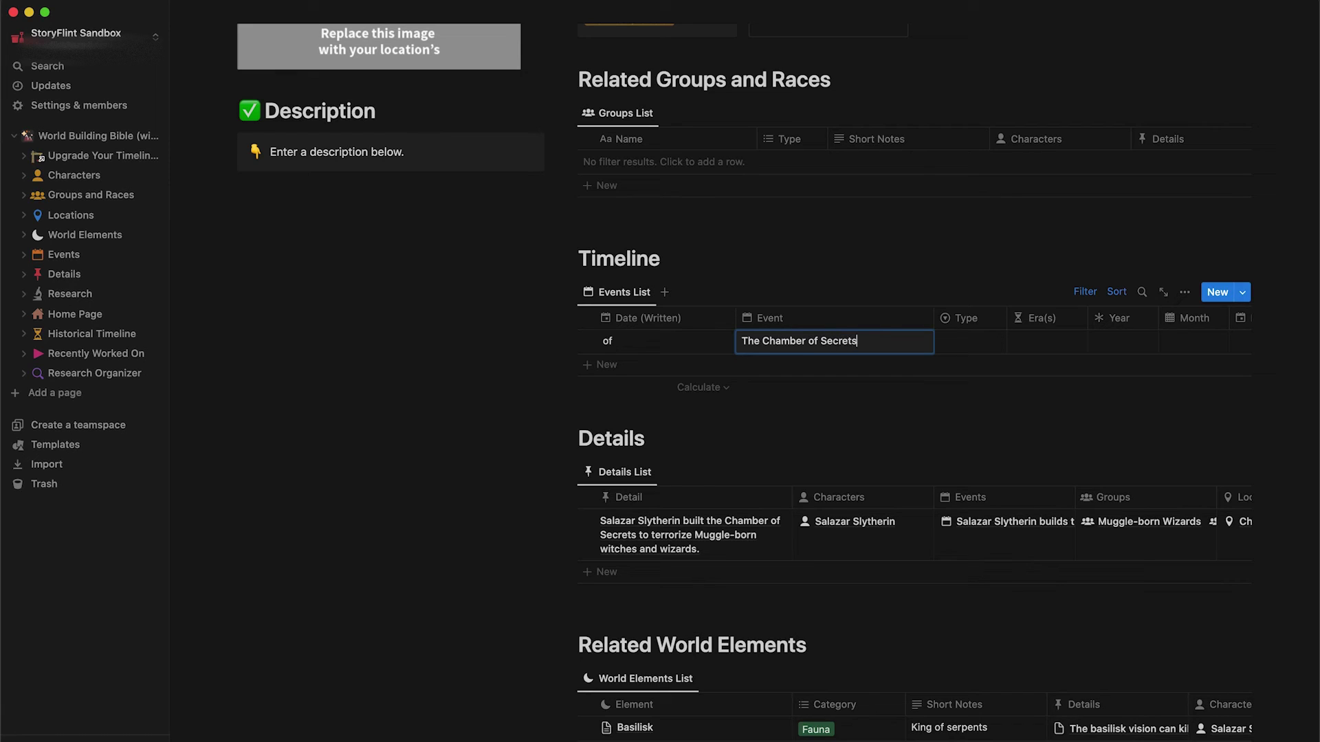
type(" was opened")
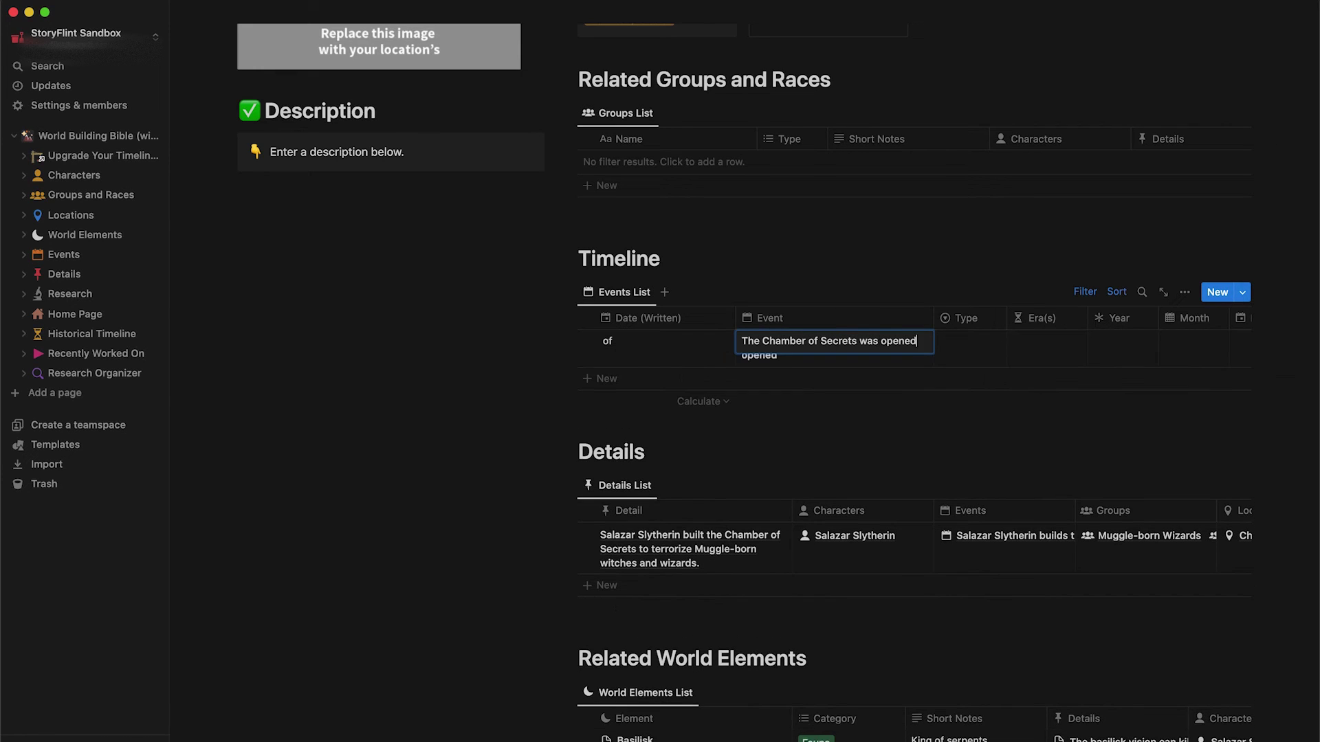
type(" by ")
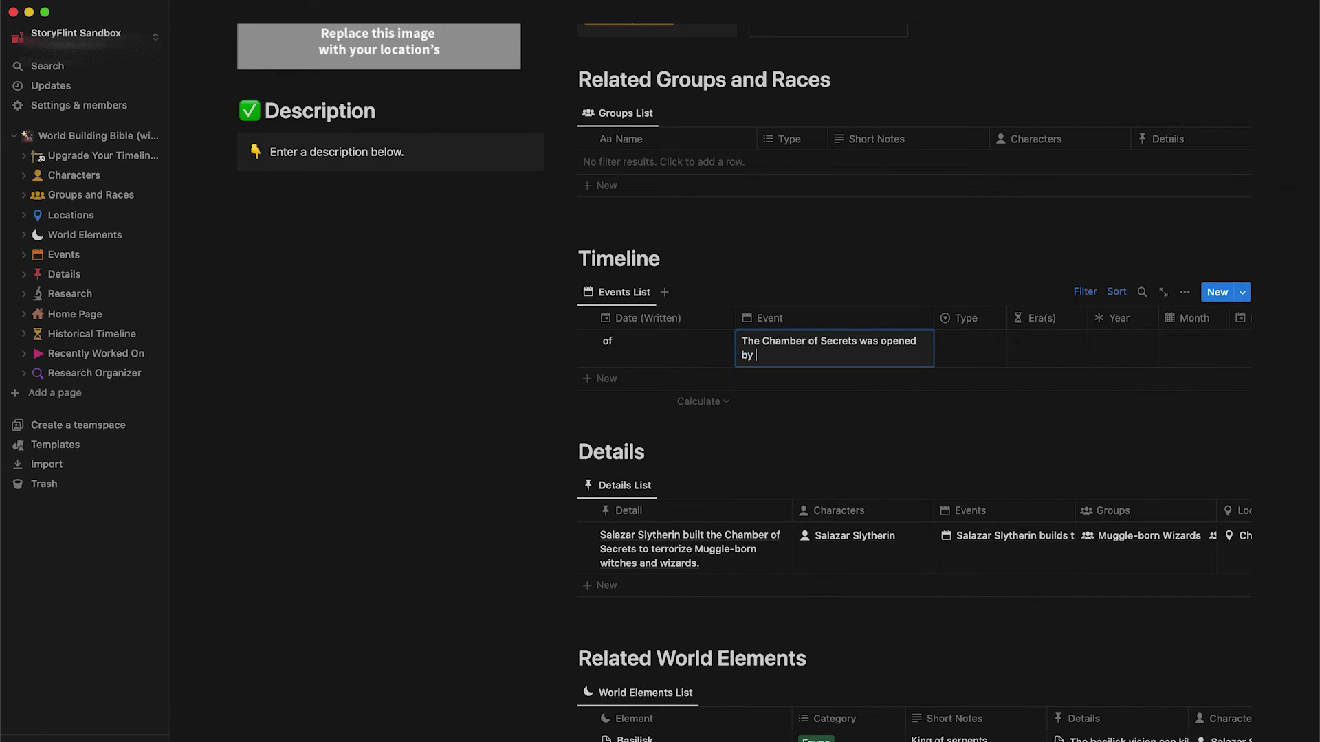
type("Tom Riddle and he used it to ")
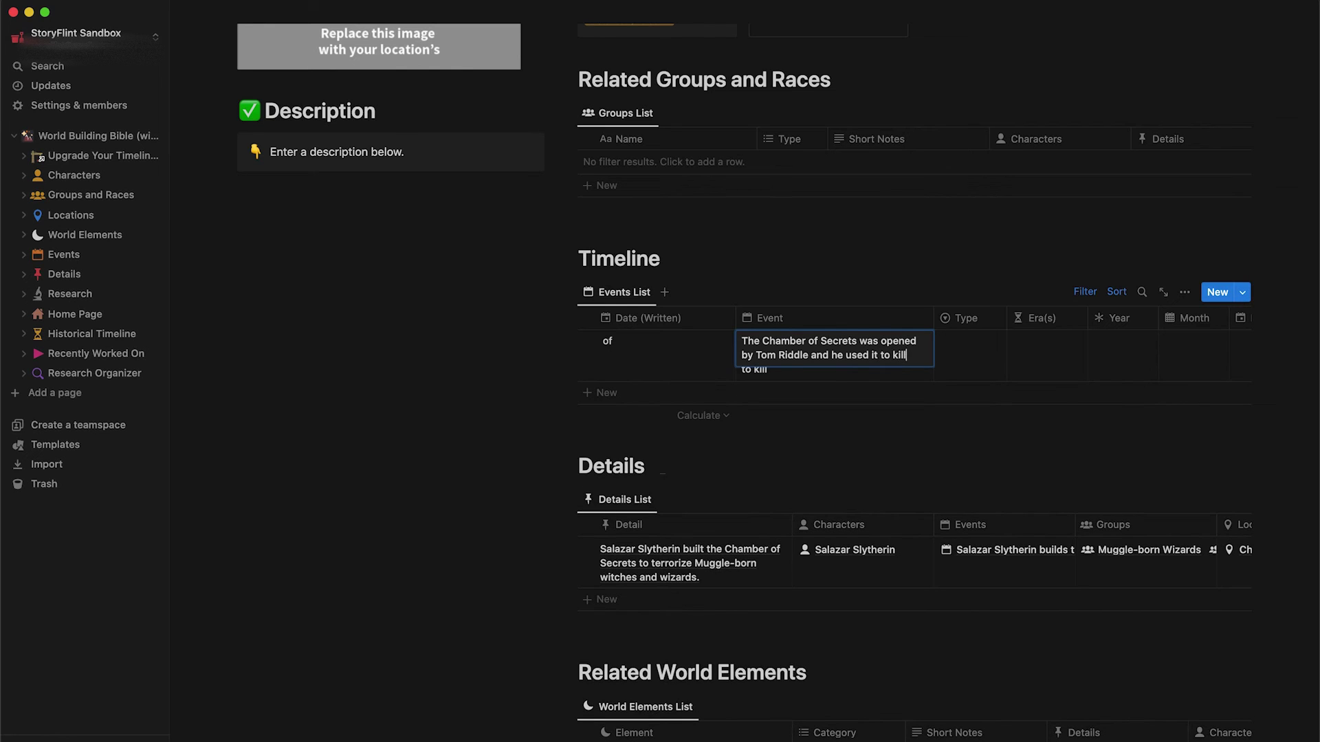
type("kill Moaning Myrtle.")
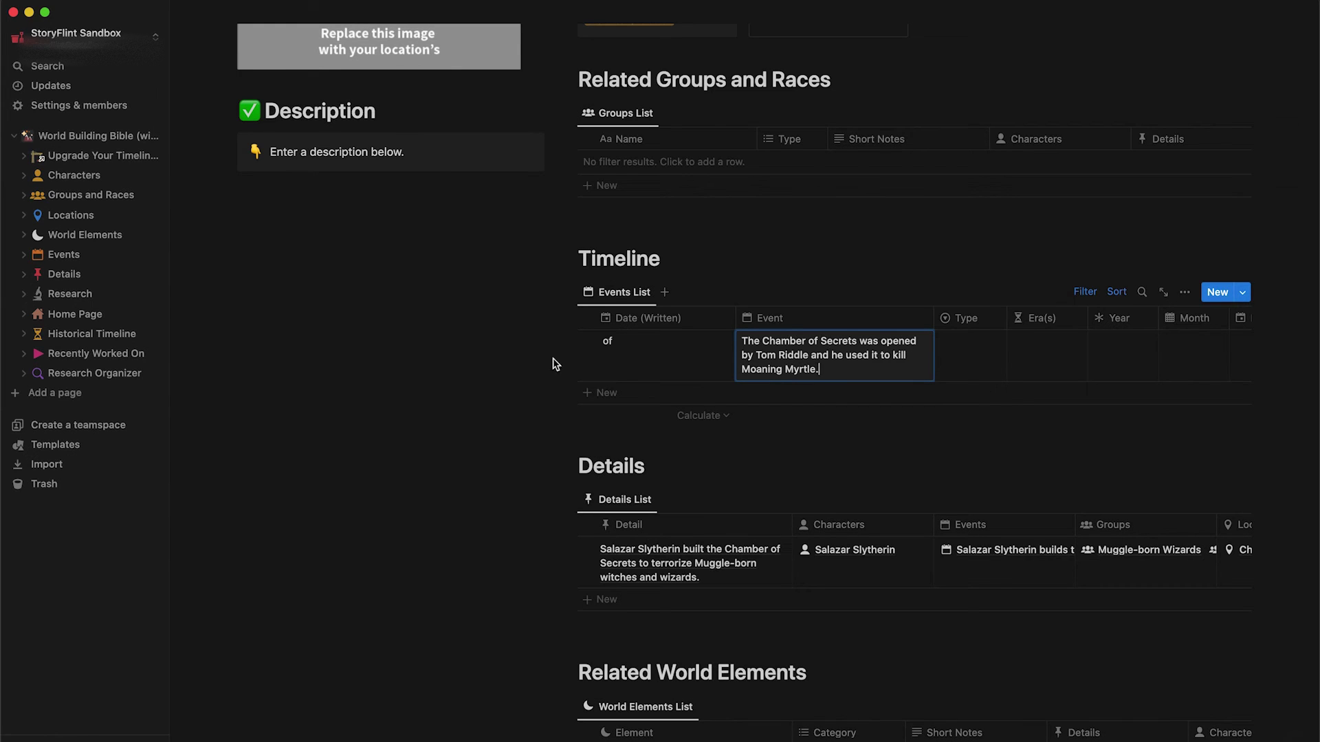
key("Escape")
Step: Set the new event's type to Major Event and date it to year 1942 of the Ancient Era
left_click(960, 360)
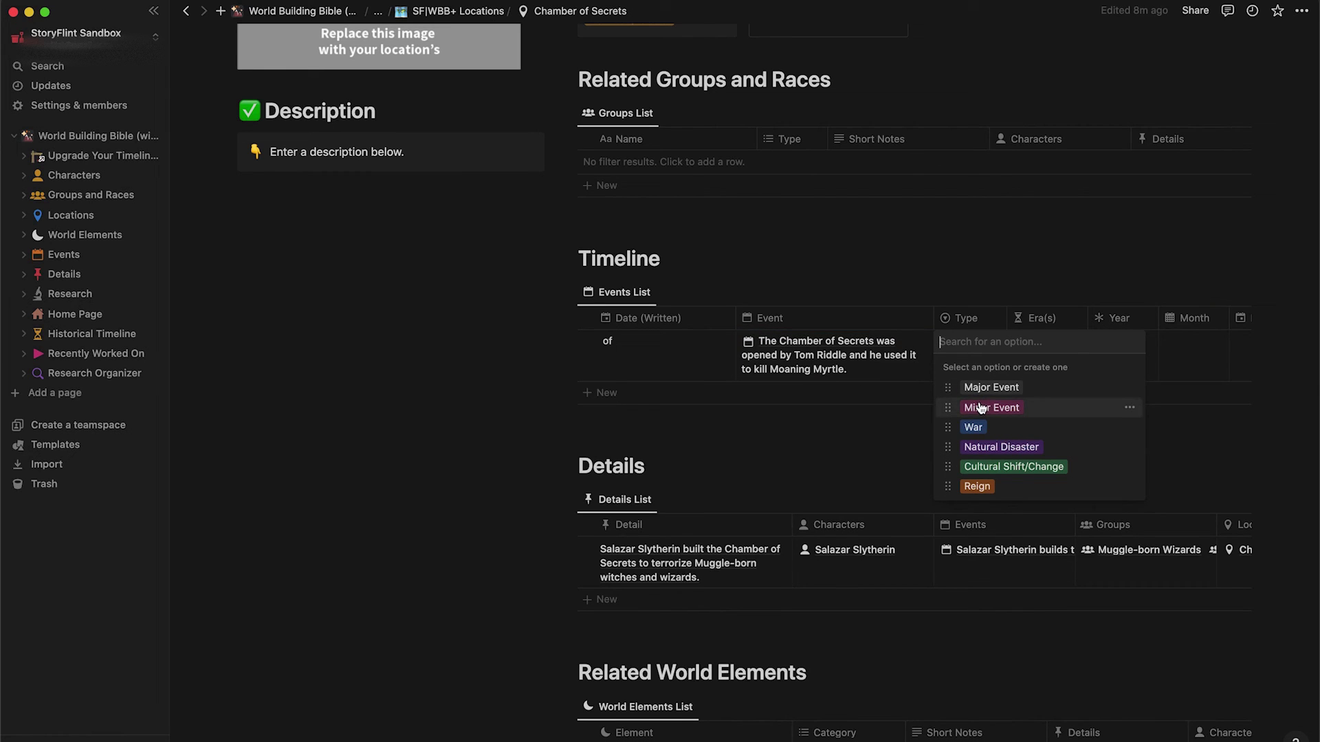
left_click(987, 387)
left_click(1043, 350)
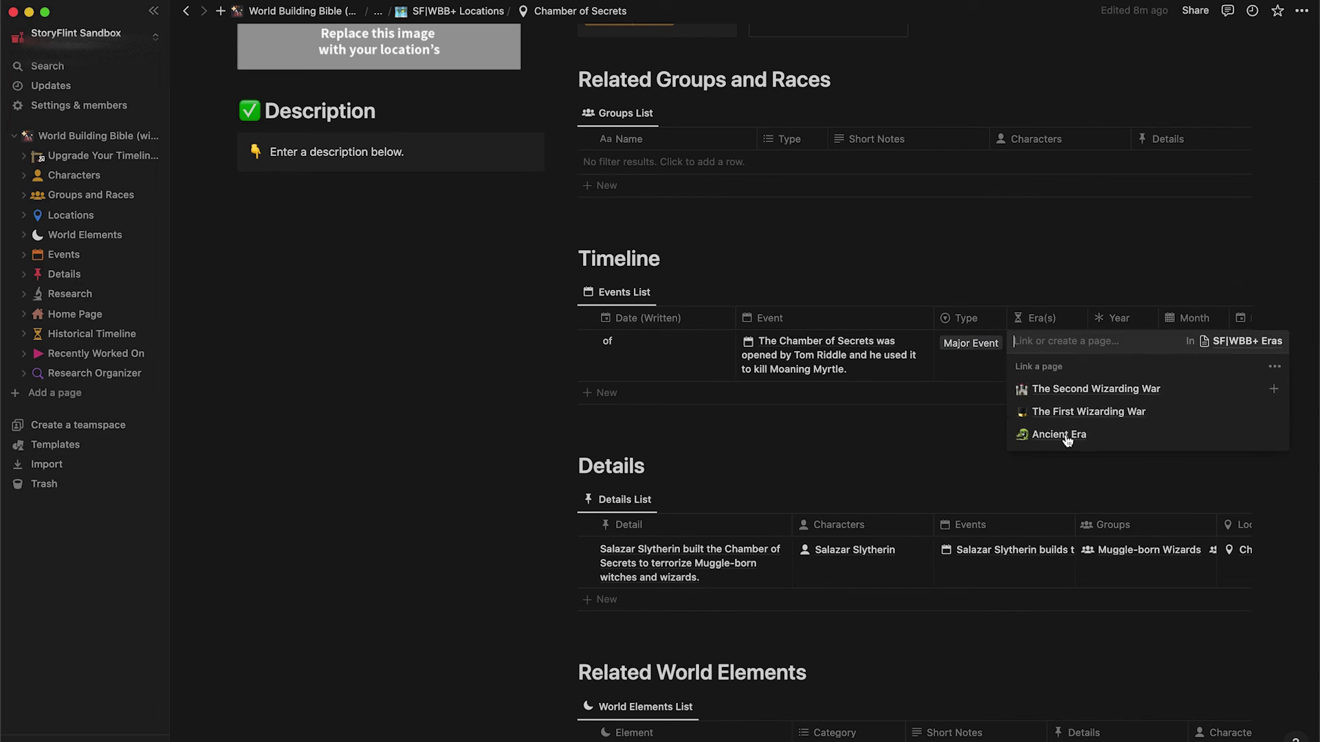
left_click(1059, 434)
key("Escape")
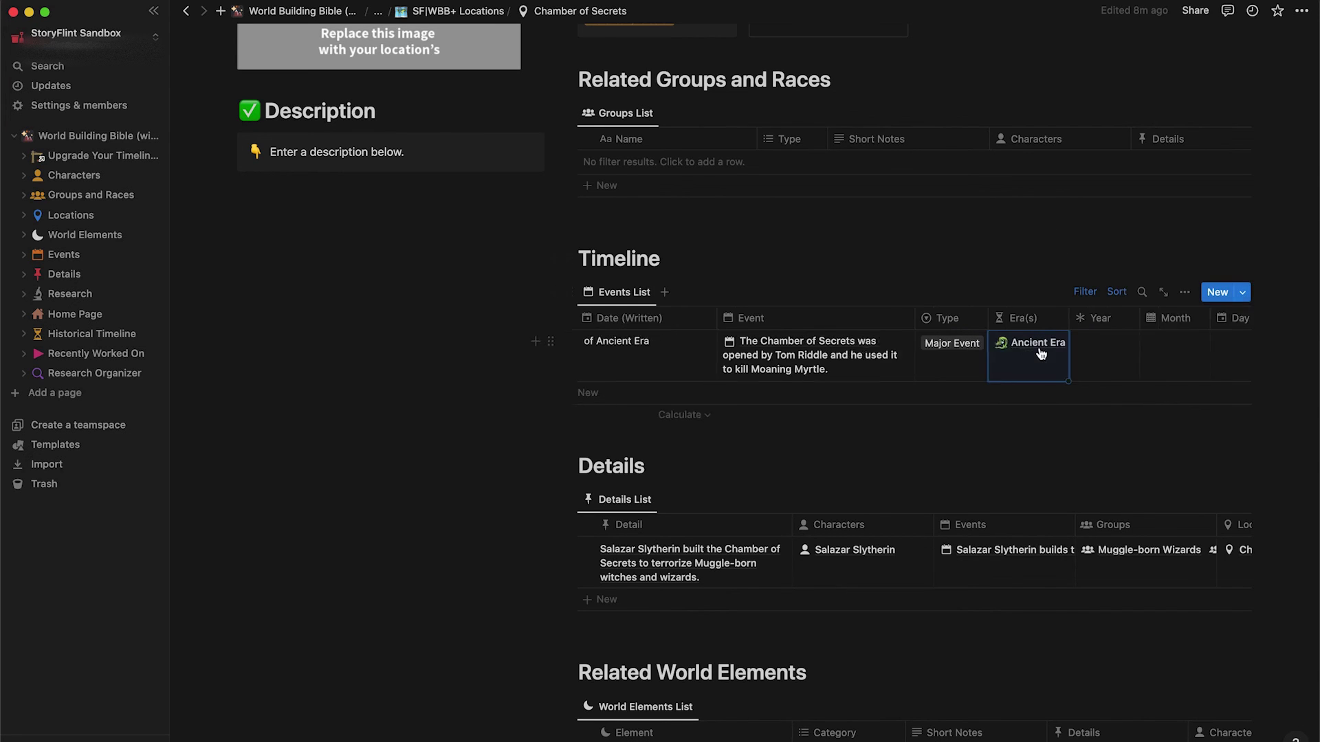
left_click(1064, 361)
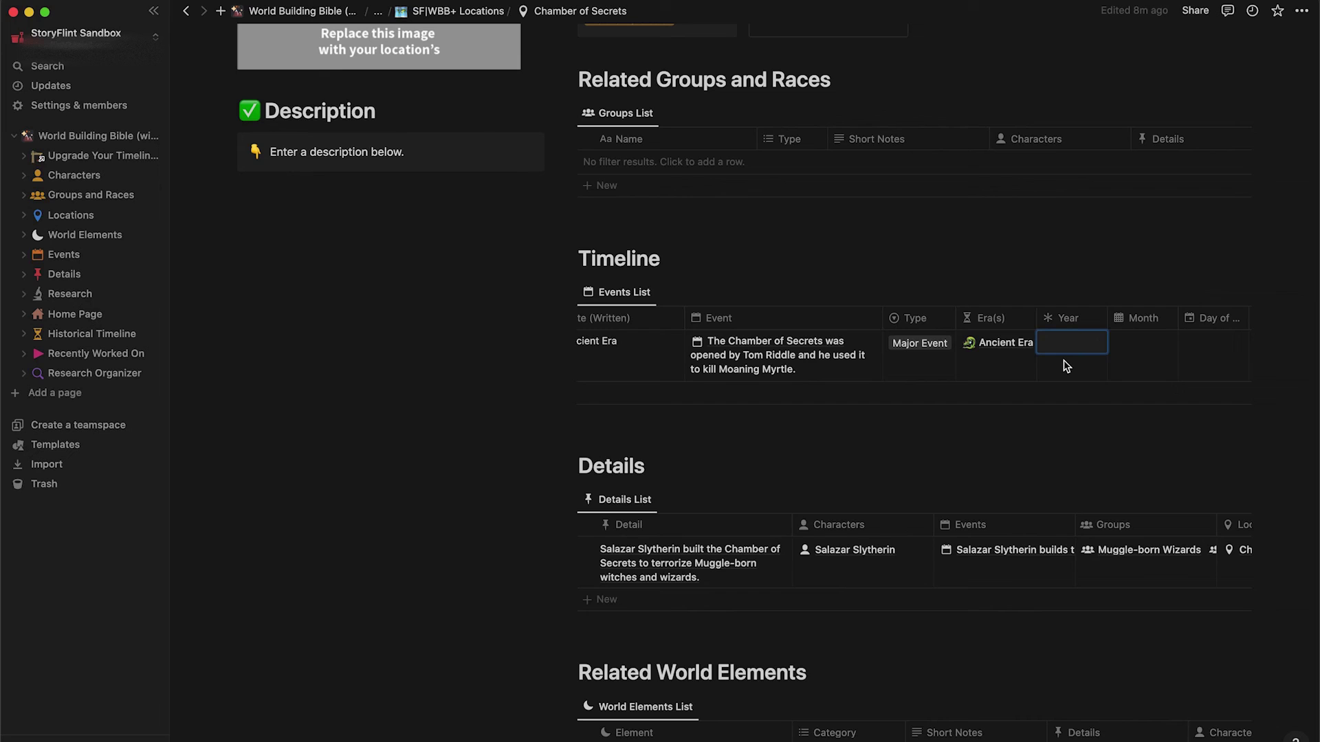
type("1942")
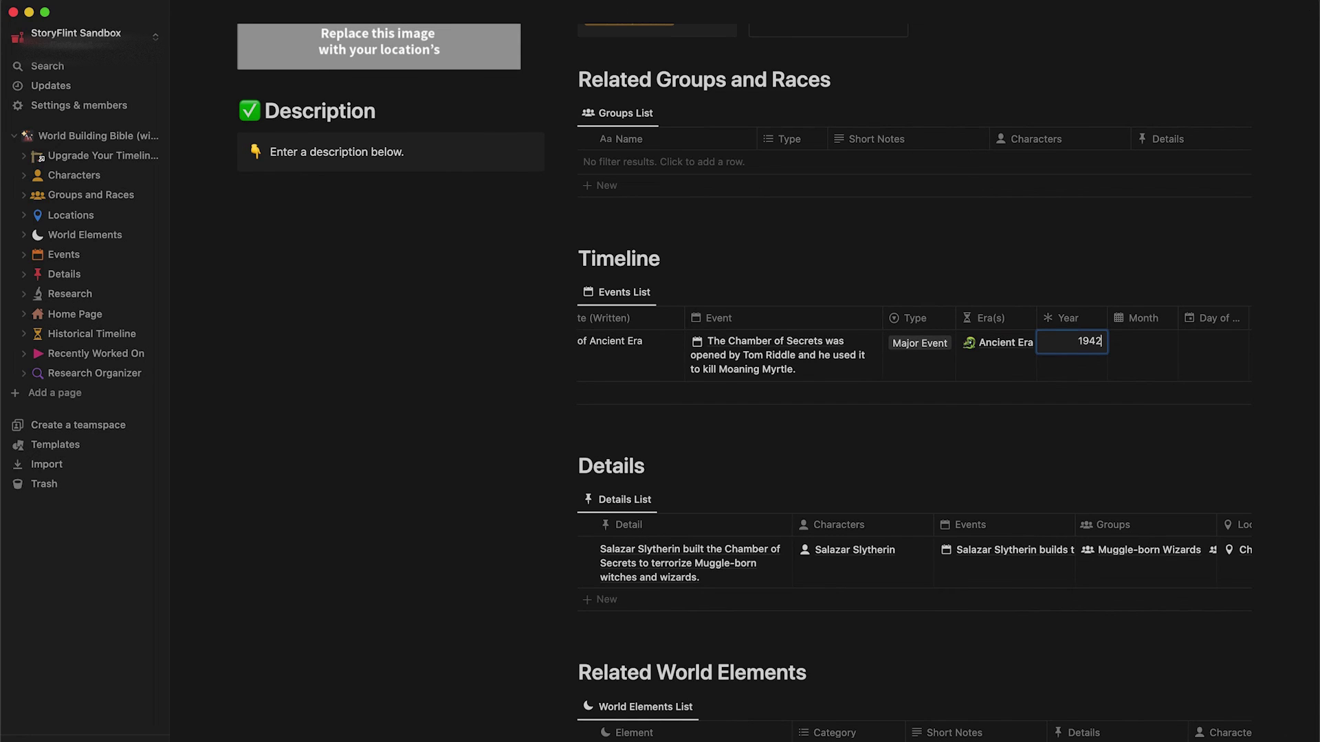
left_click(1146, 349)
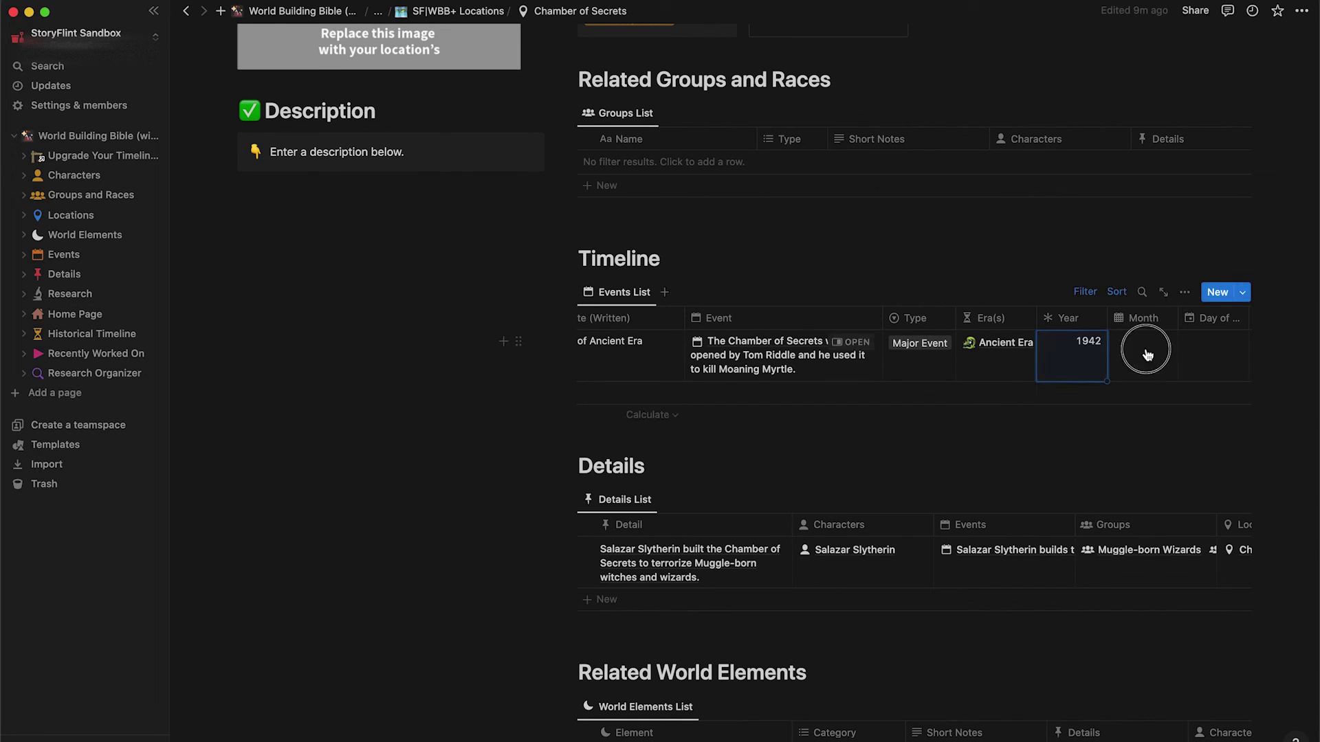
key("Escape")
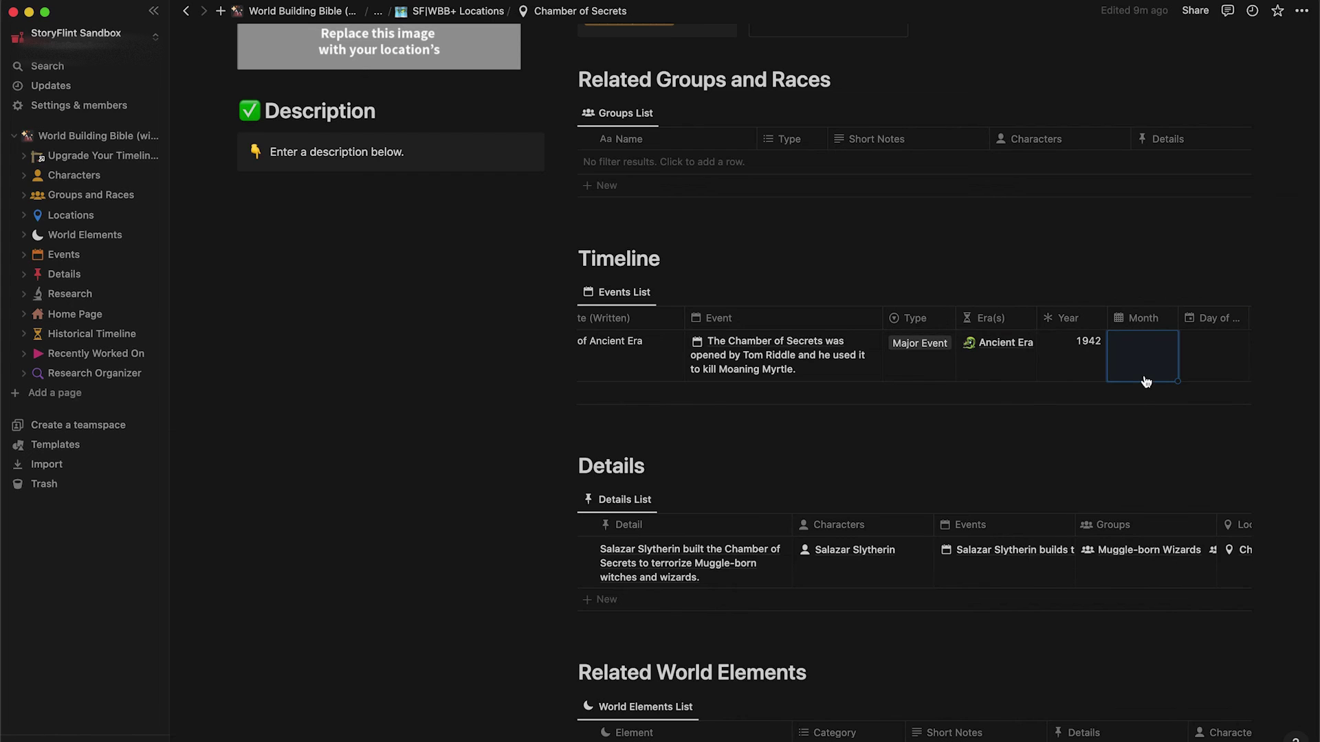
Step: Link Voldemort (Tom Riddle) to the event's characters and create "Moaning Myrtle" there as a new linked character
scroll(1146, 381, "right", 3)
scroll(1145, 382, "right", 3)
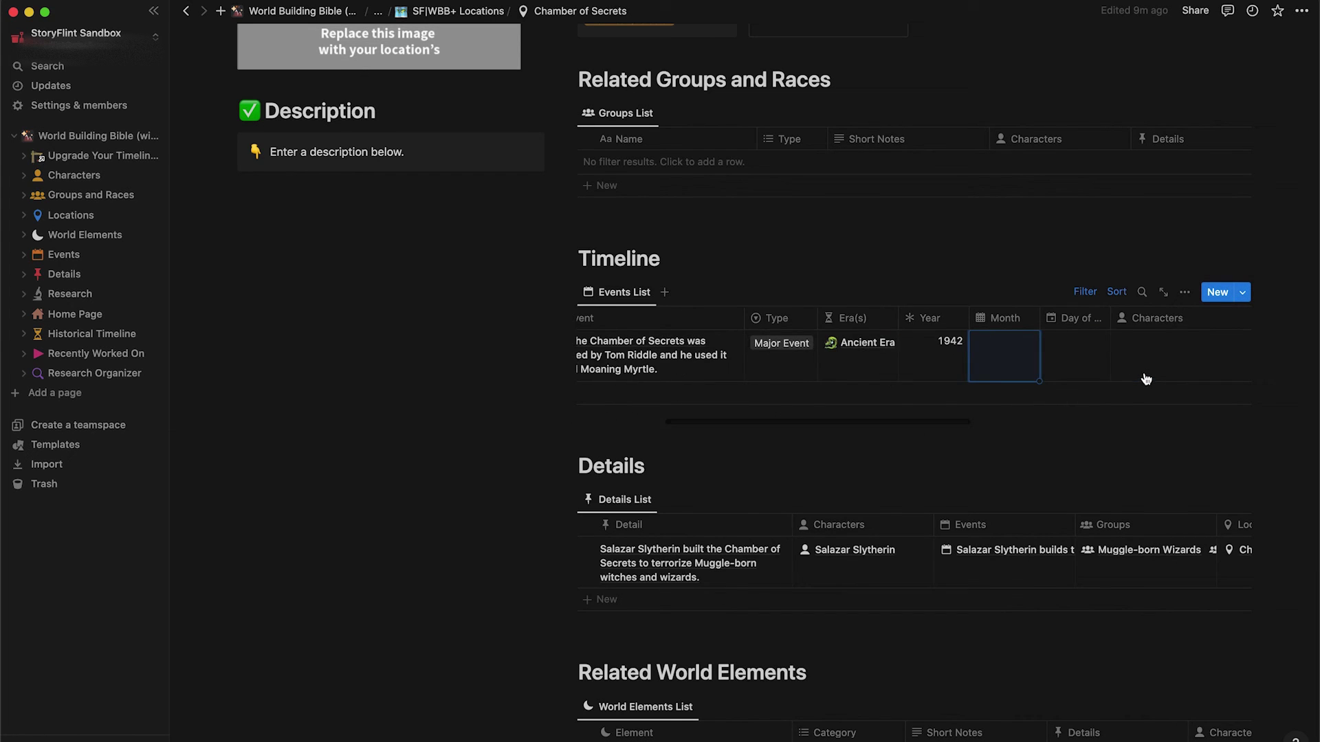
left_click(1106, 356)
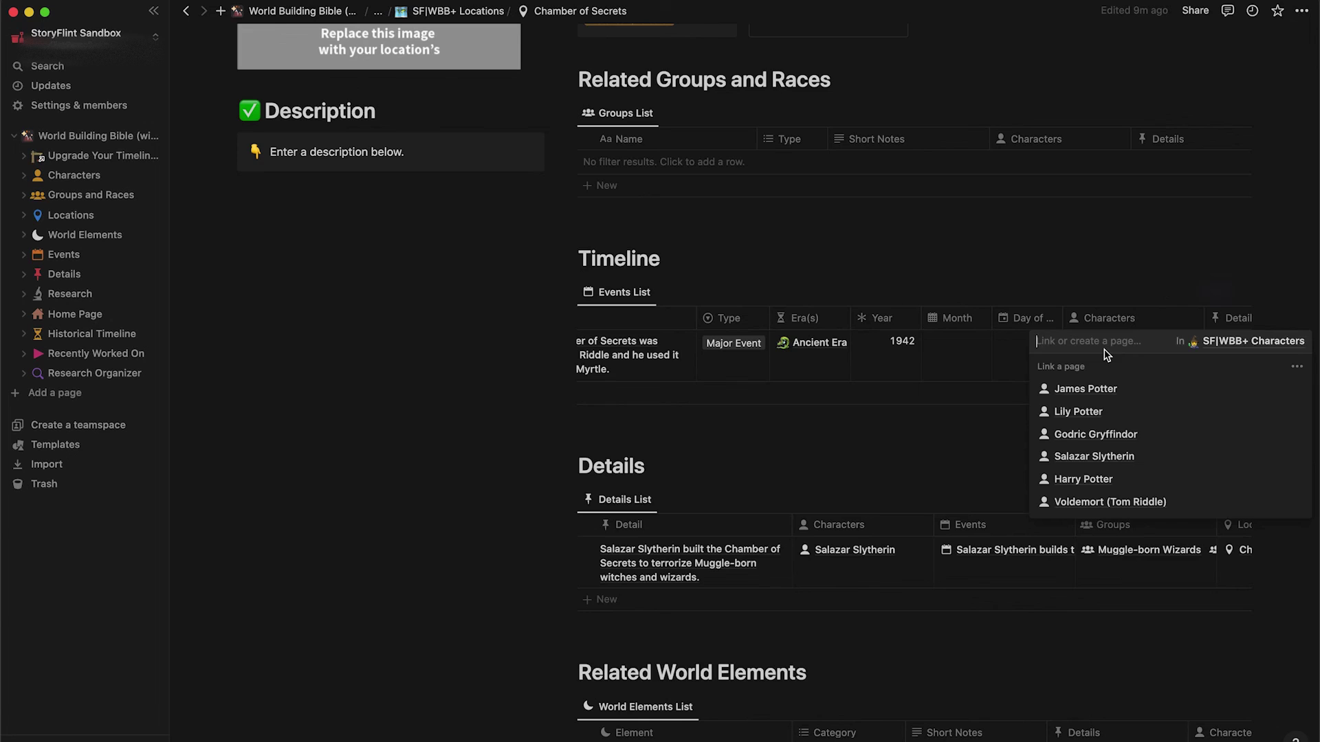
left_click(1096, 502)
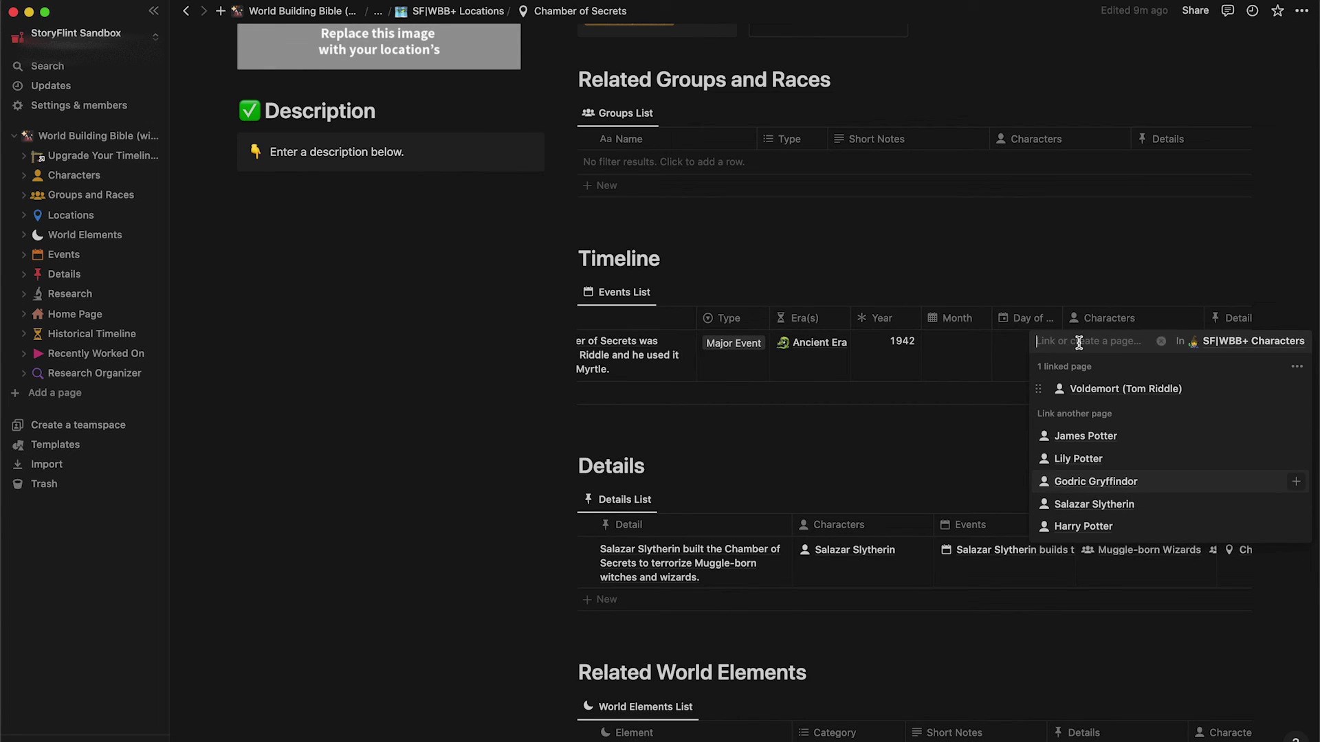
type("Moaning ")
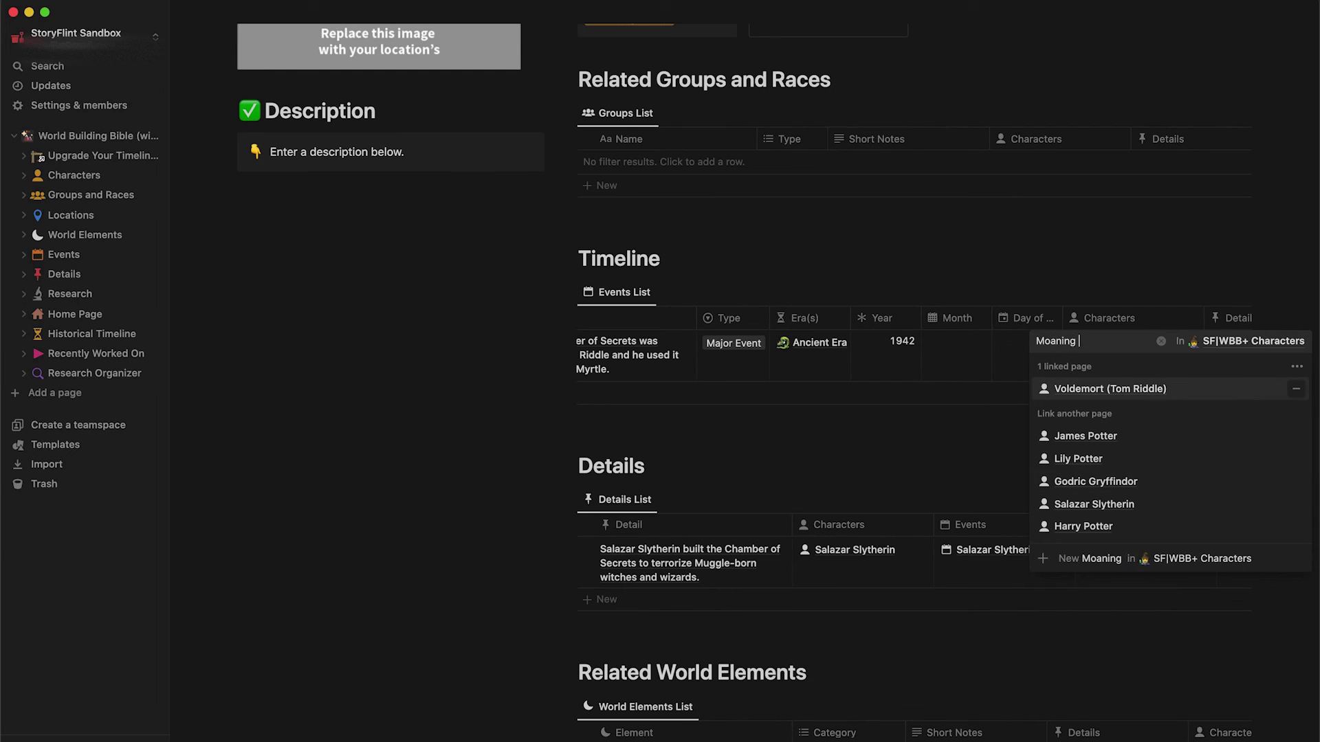
type("Myrtle")
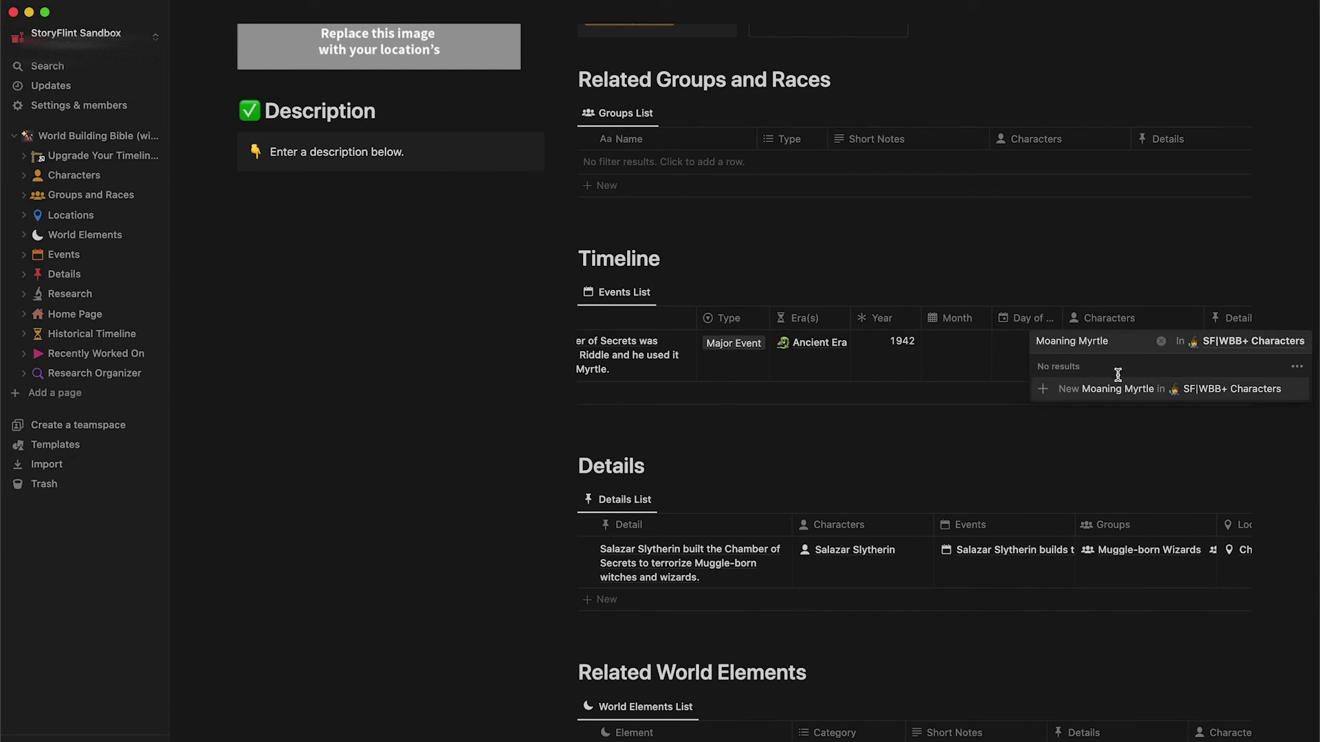
left_click(1118, 387)
key("Escape")
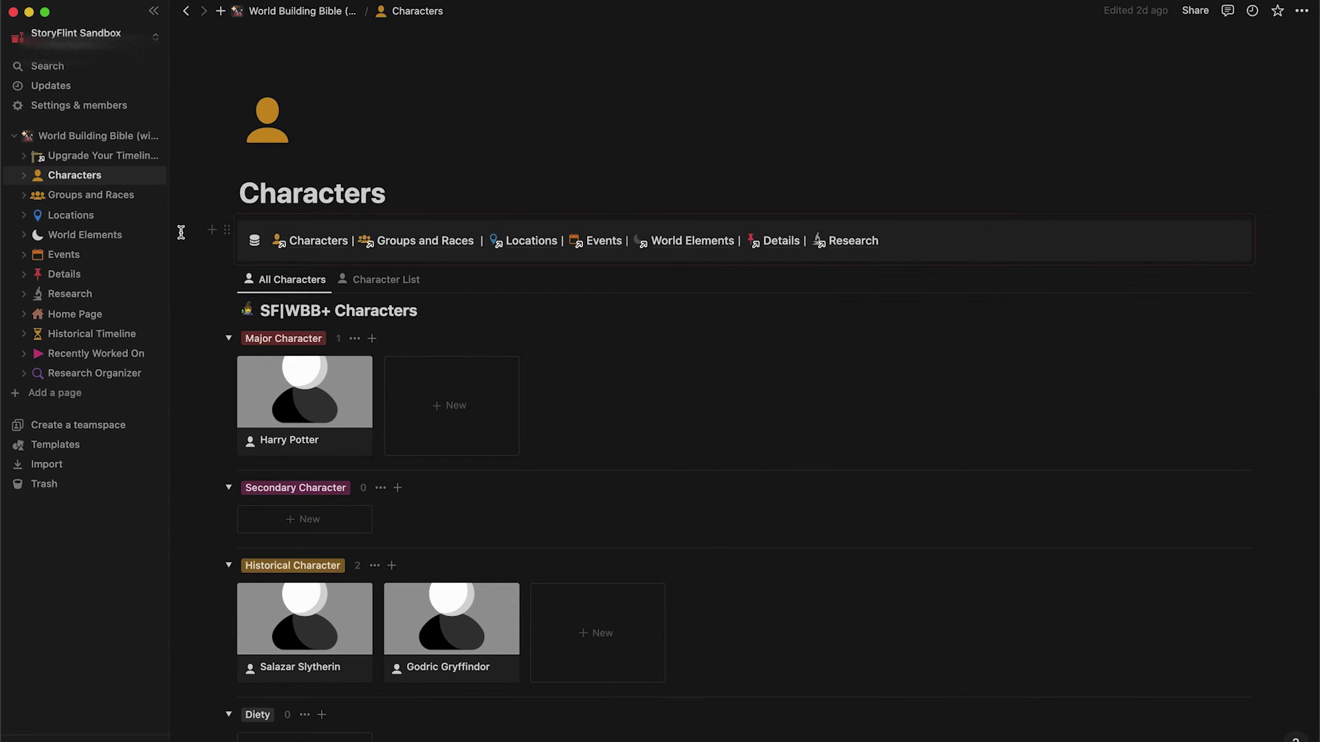
Step: On the Characters page, reveal the hidden No Type group and move James Potter and Lily Potter into Historical Character
scroll(180, 232, "down", 5)
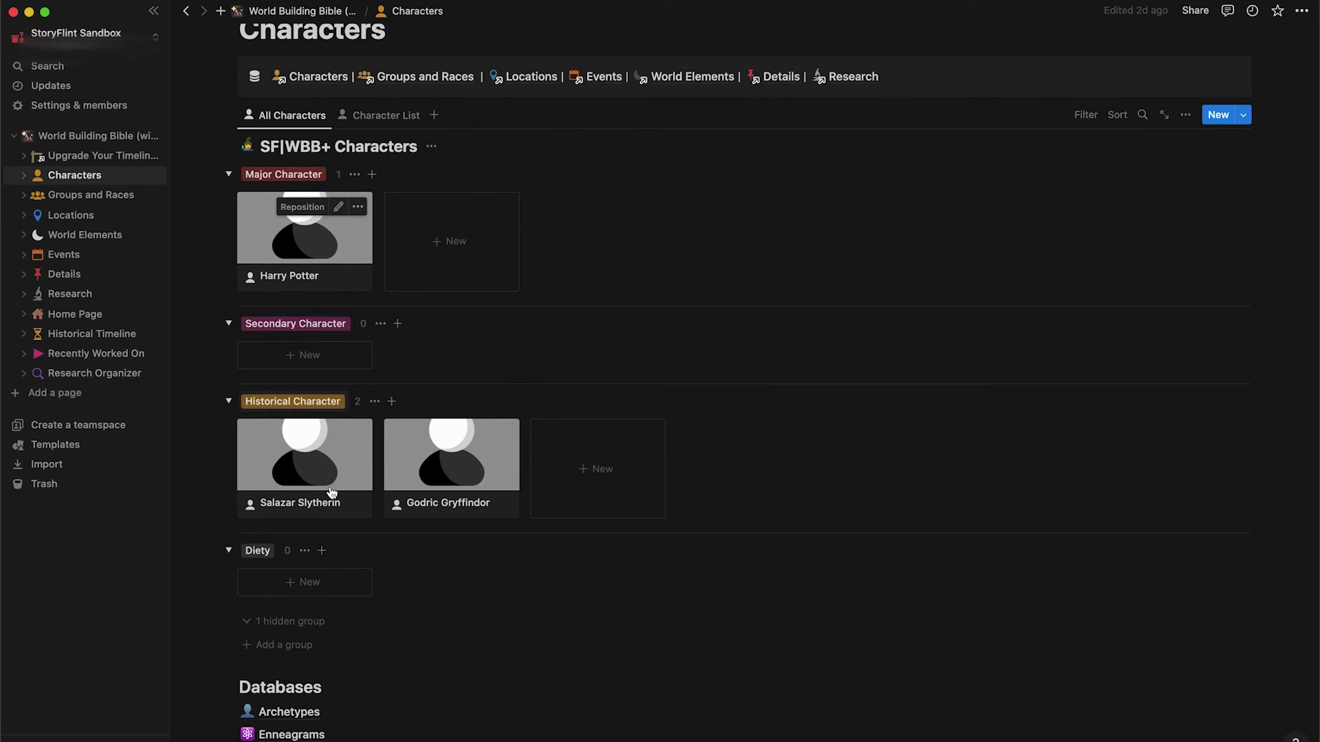
left_click(305, 624)
scroll(305, 627, "down", 3)
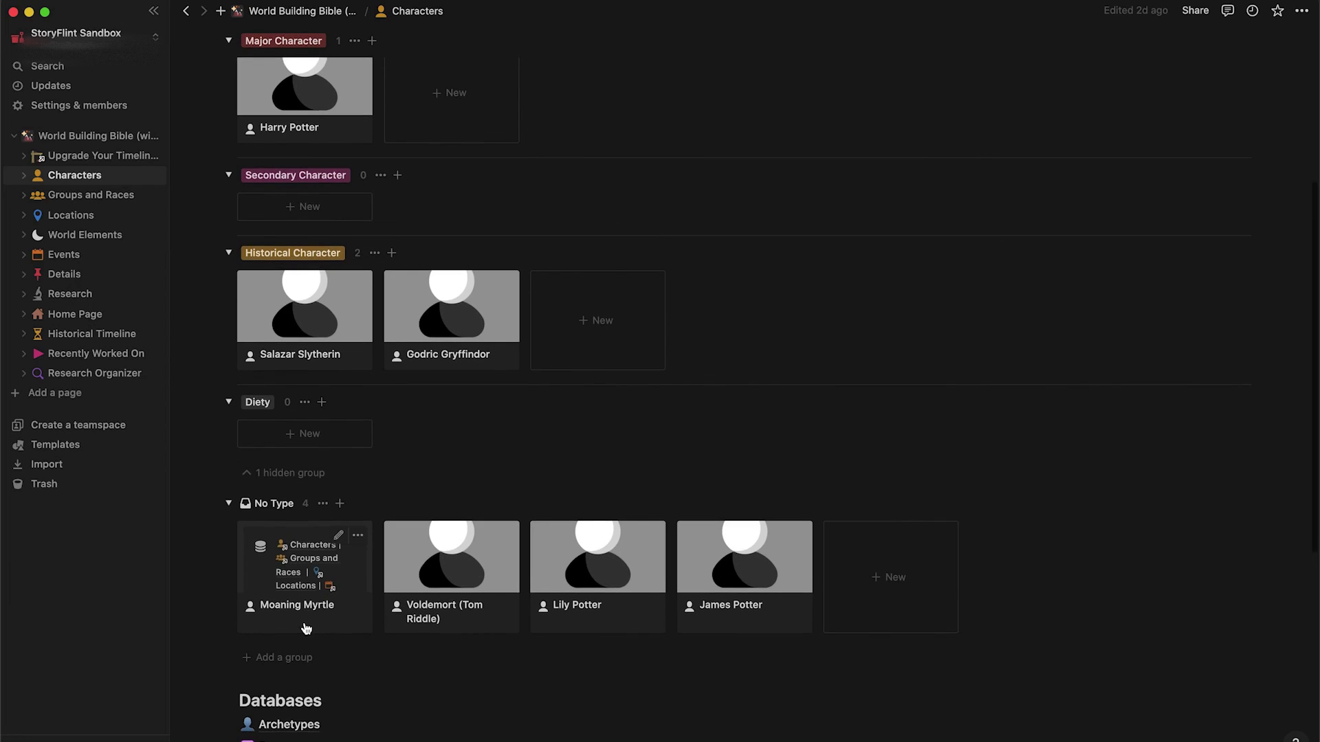
left_click(721, 623)
key("Escape")
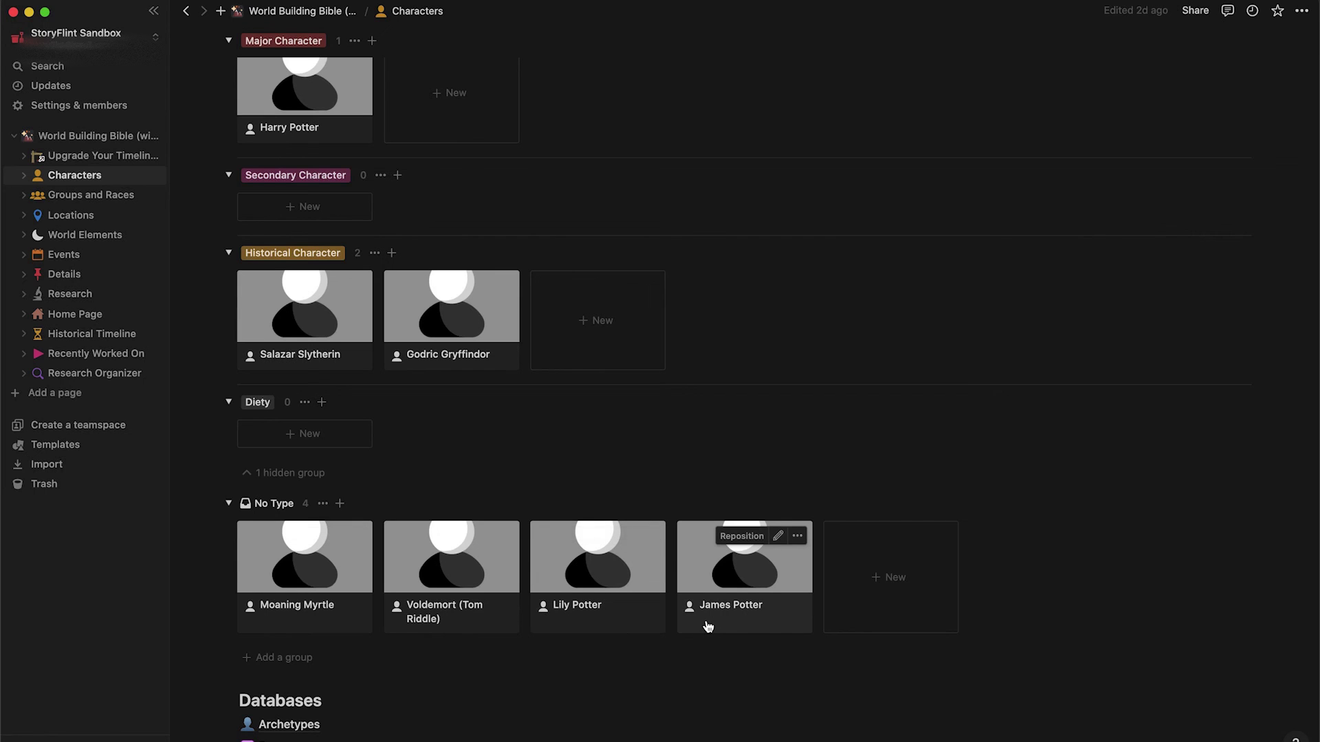
left_click_drag(708, 627, 516, 368)
left_click_drag(621, 628, 539, 370)
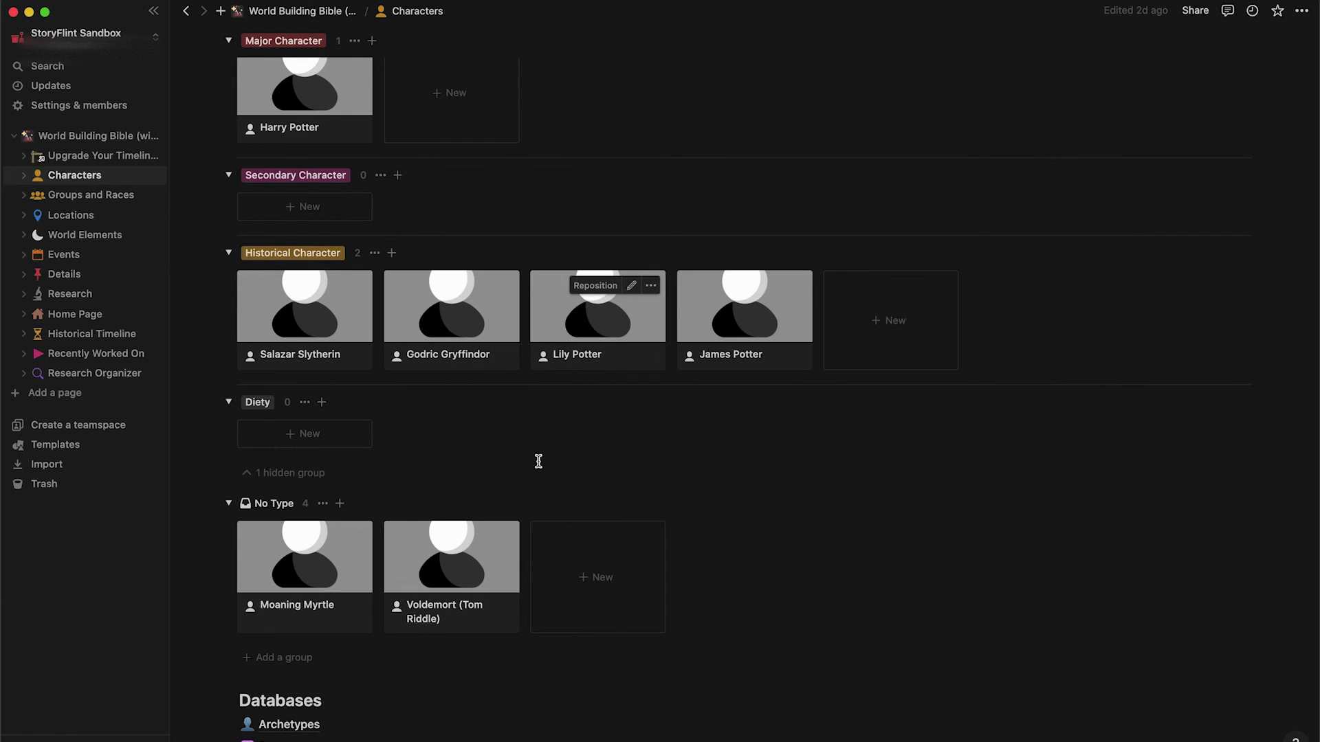
Step: Move Voldemort (Tom Riddle) into the Major Character group and Moaning Myrtle into Secondary Character
scroll(539, 461, "up", 1)
left_click_drag(480, 657, 392, 172)
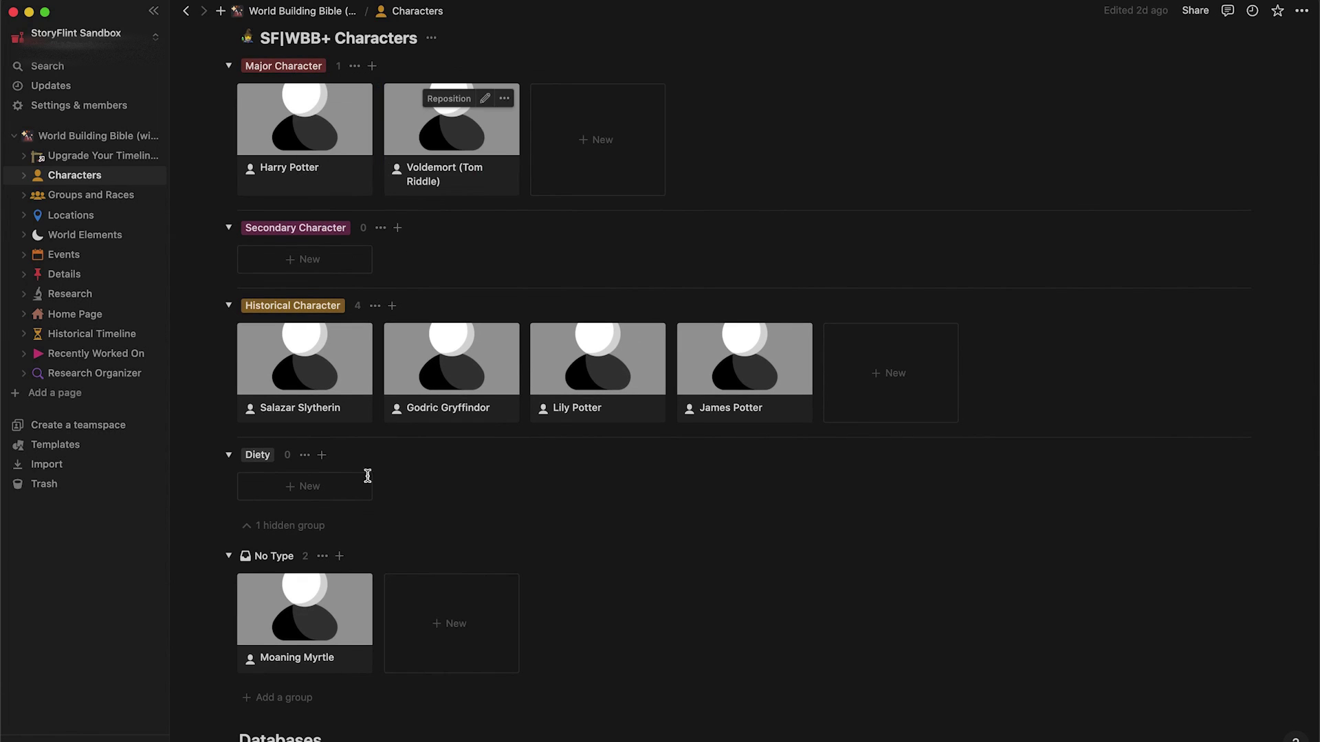
left_click_drag(319, 663, 339, 266)
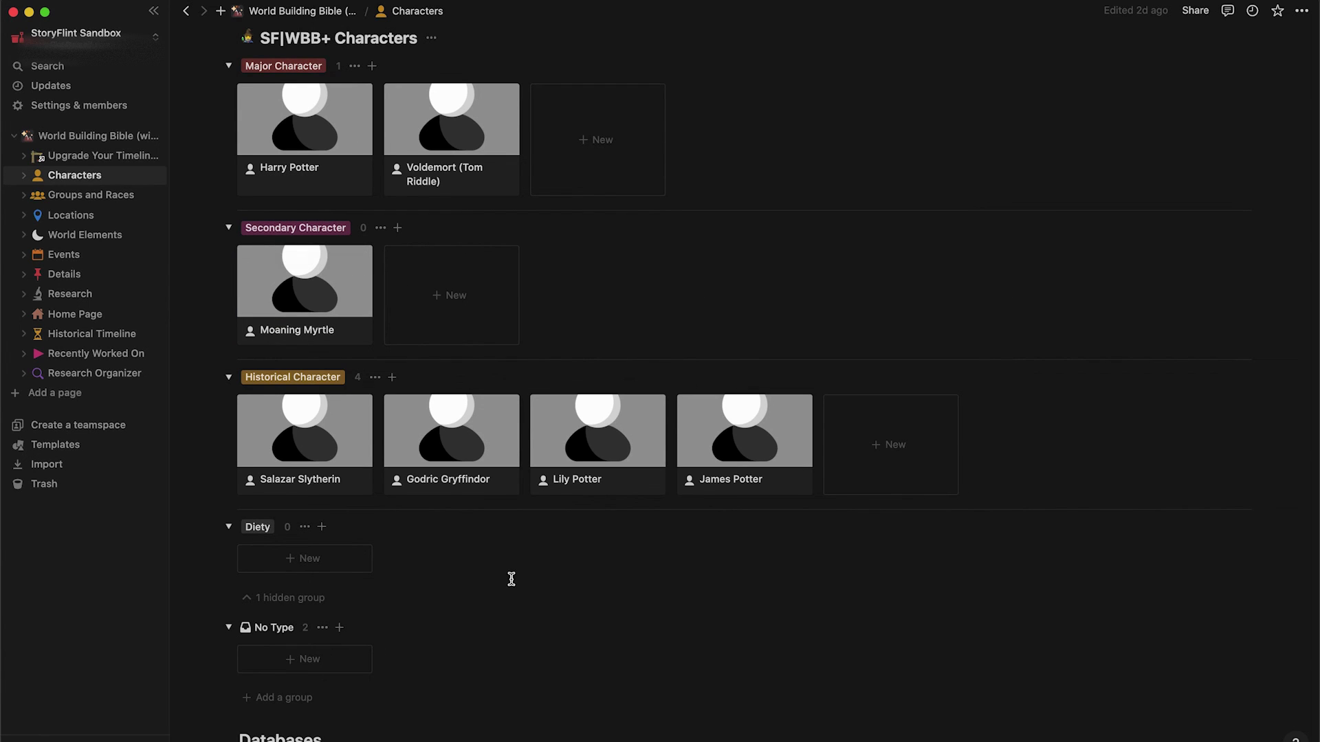
Step: On the Groups and Races page, set the type of both Pure-blood Wizards and Muggle-born Wizards to Race
left_click(77, 197)
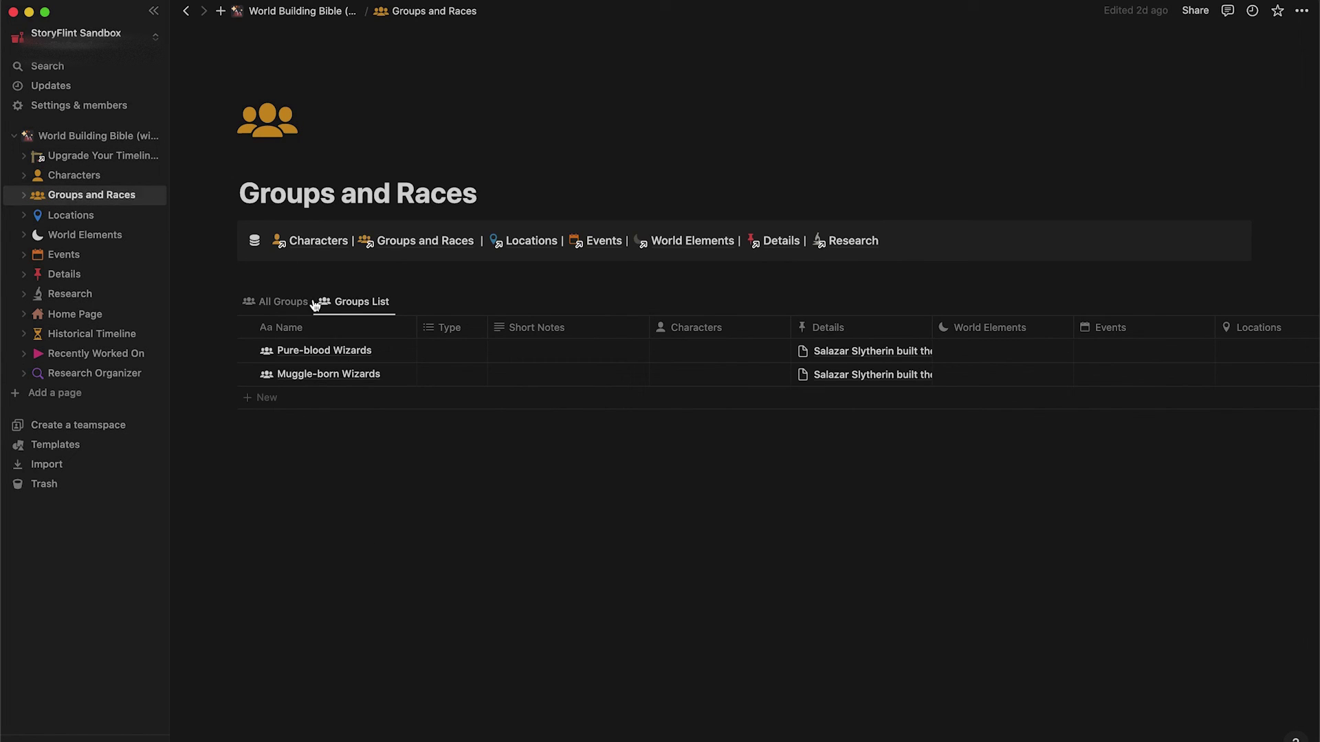
left_click(443, 359)
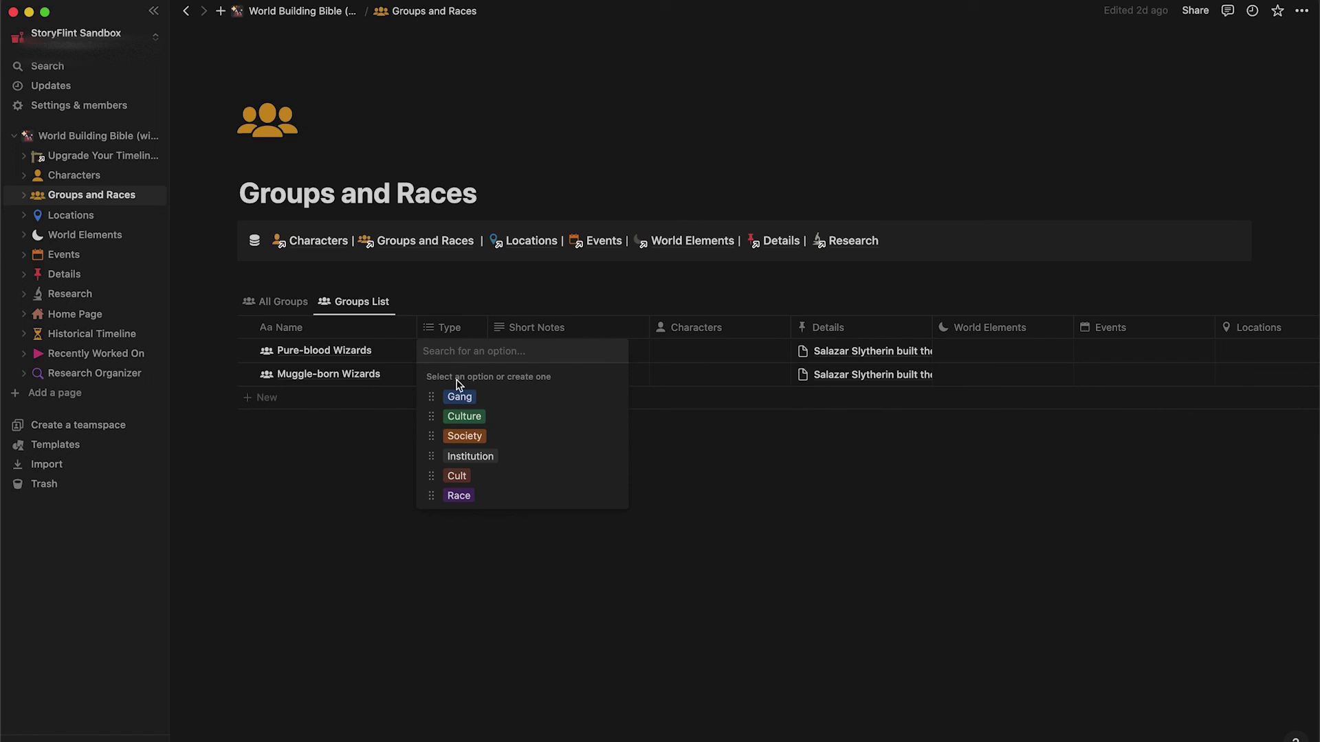
left_click(462, 495)
left_click(460, 291)
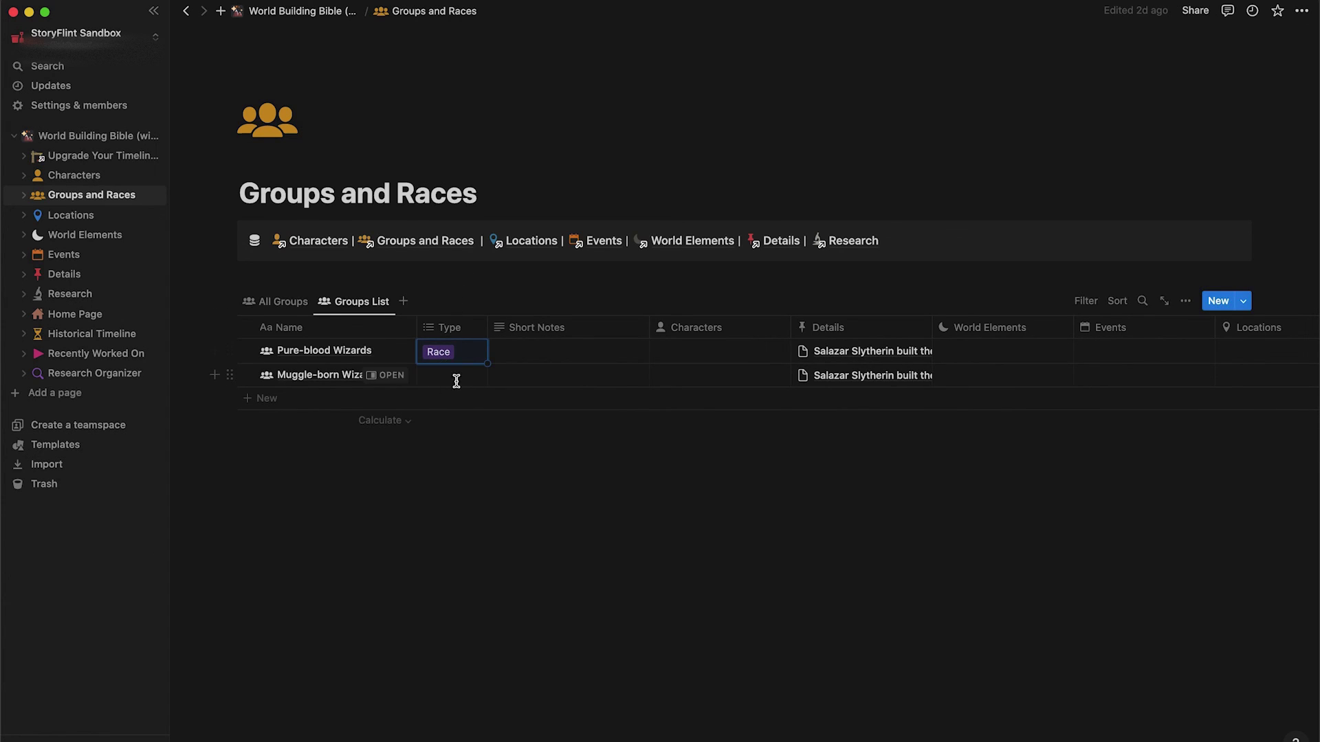
left_click(457, 380)
left_click(474, 522)
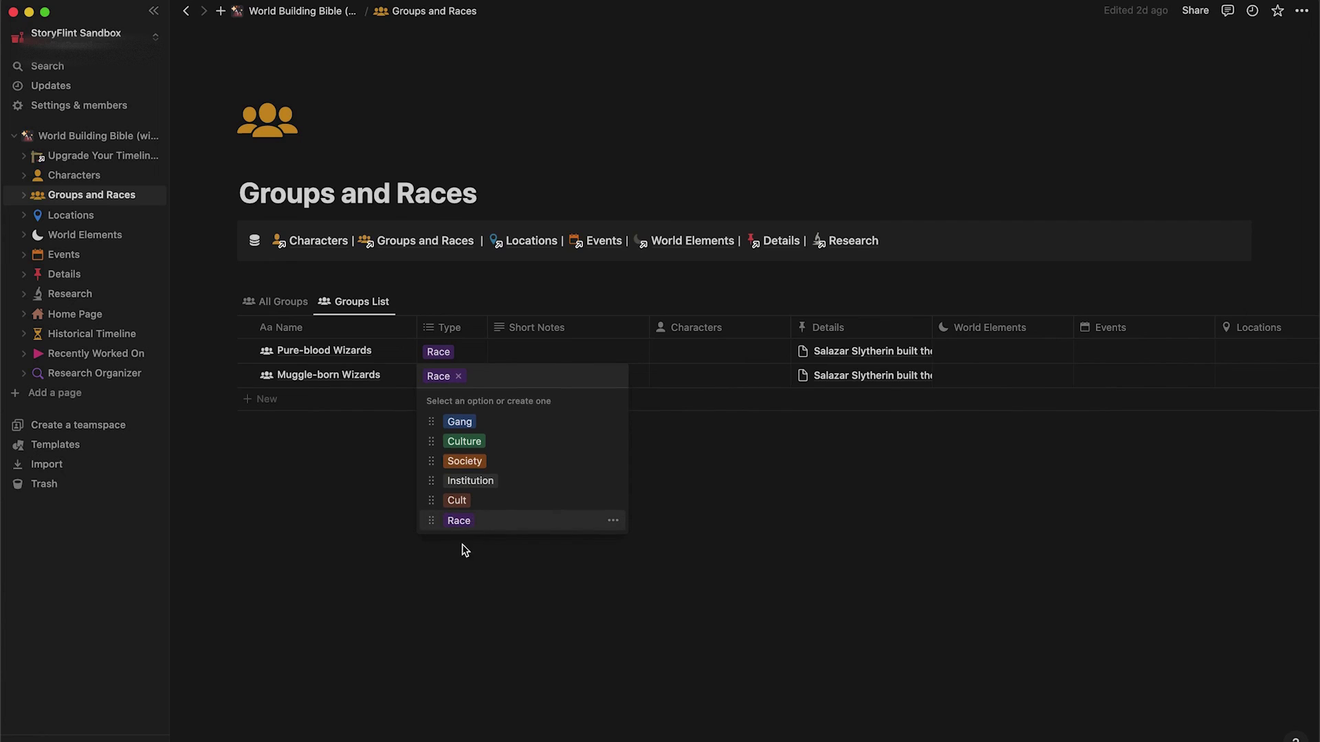
left_click(454, 597)
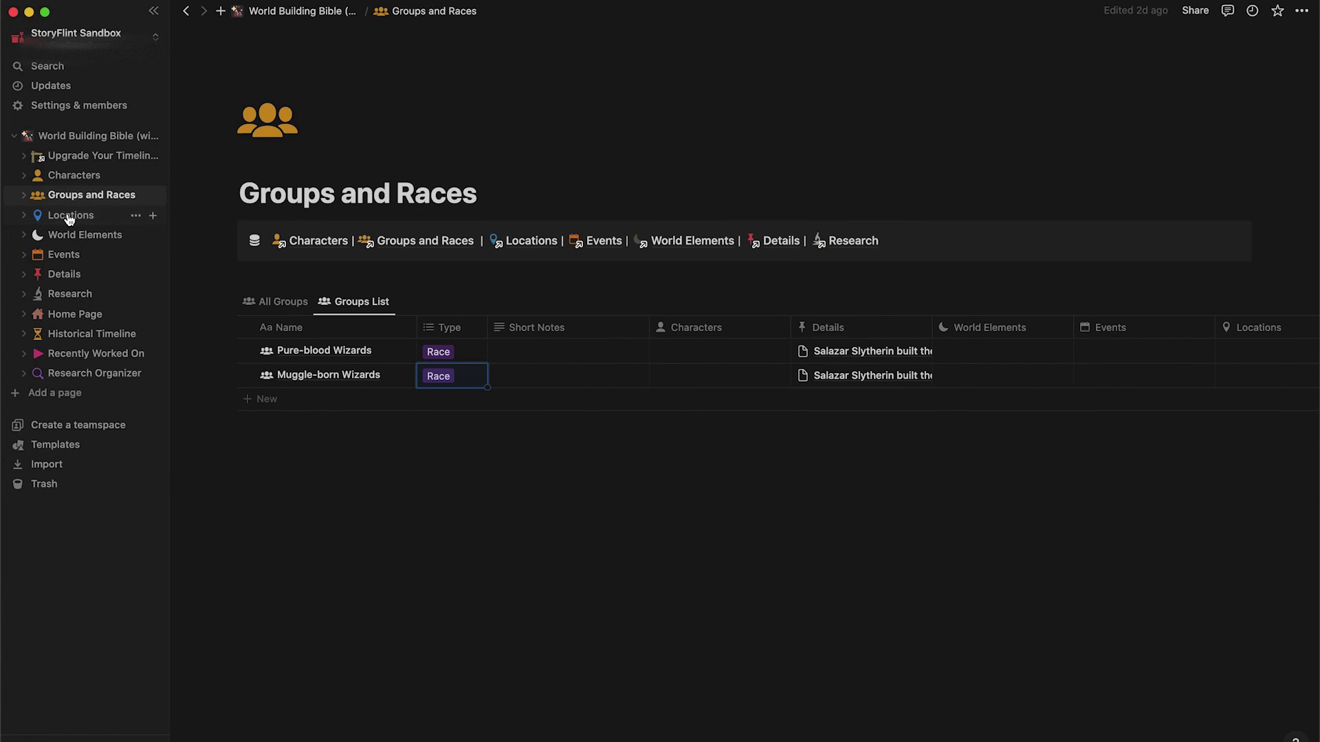
Step: Review the Locations list with Hogwarts' sub-locations expanded, along with the World Elements and Events pages
left_click(70, 216)
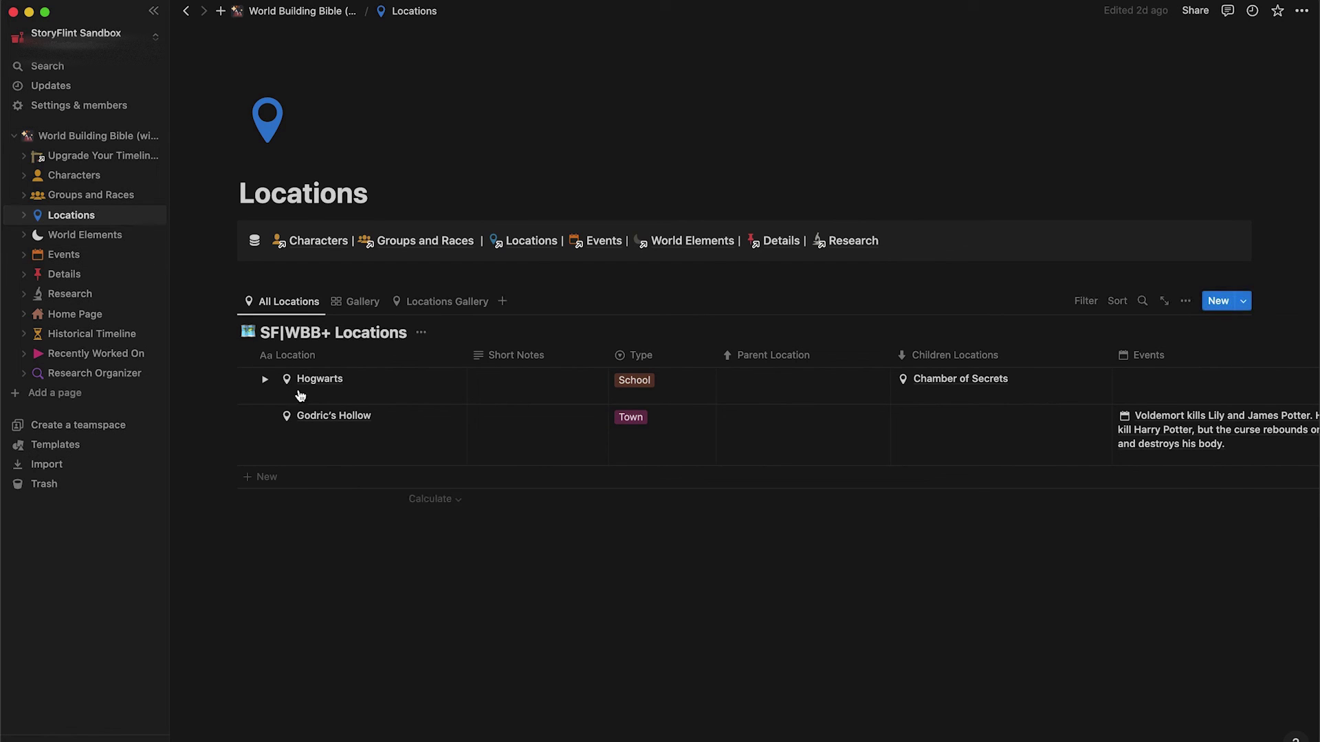
left_click(266, 382)
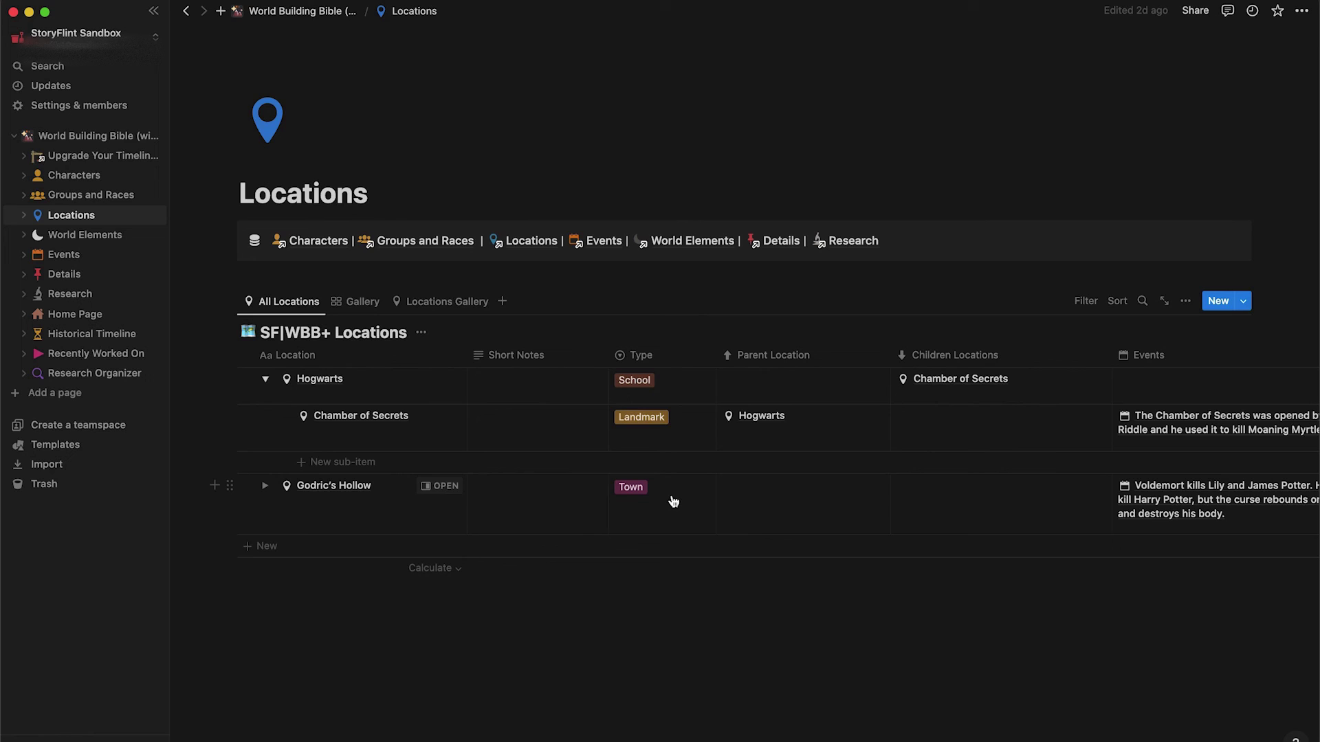
left_click(83, 237)
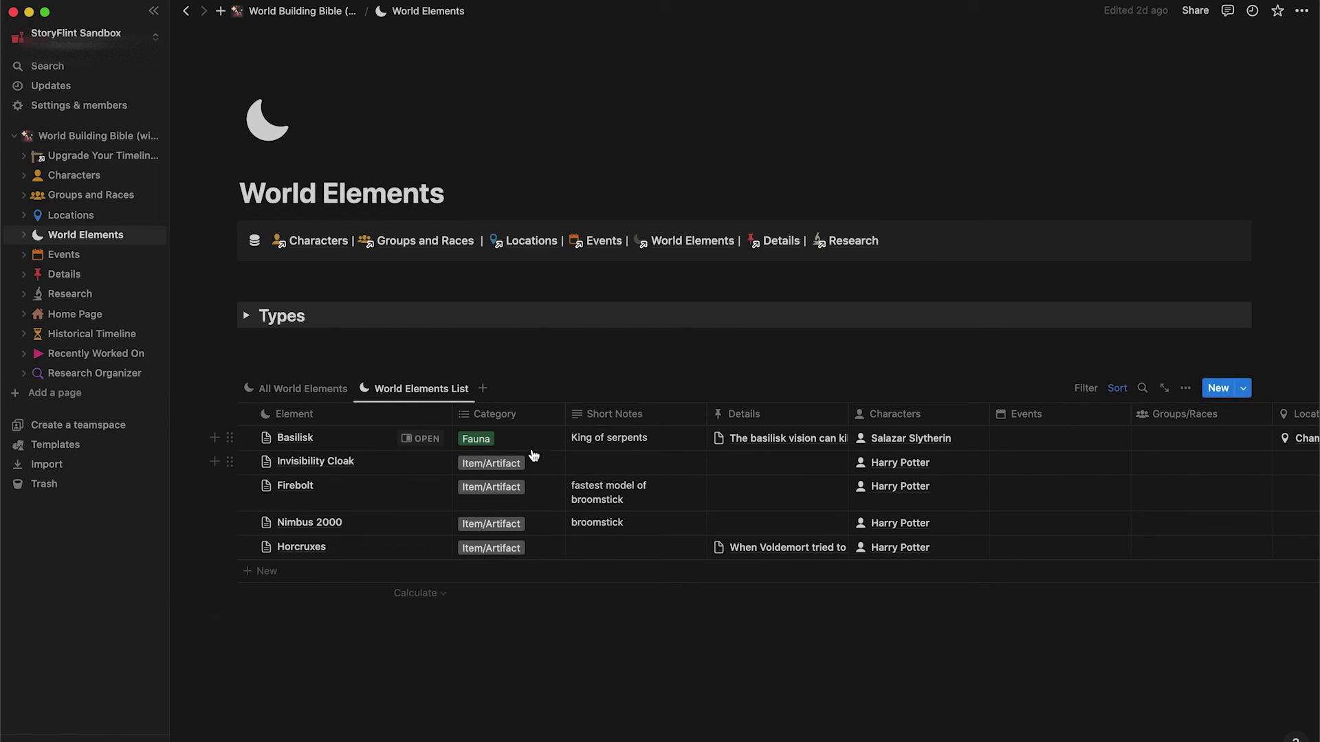
left_click(69, 260)
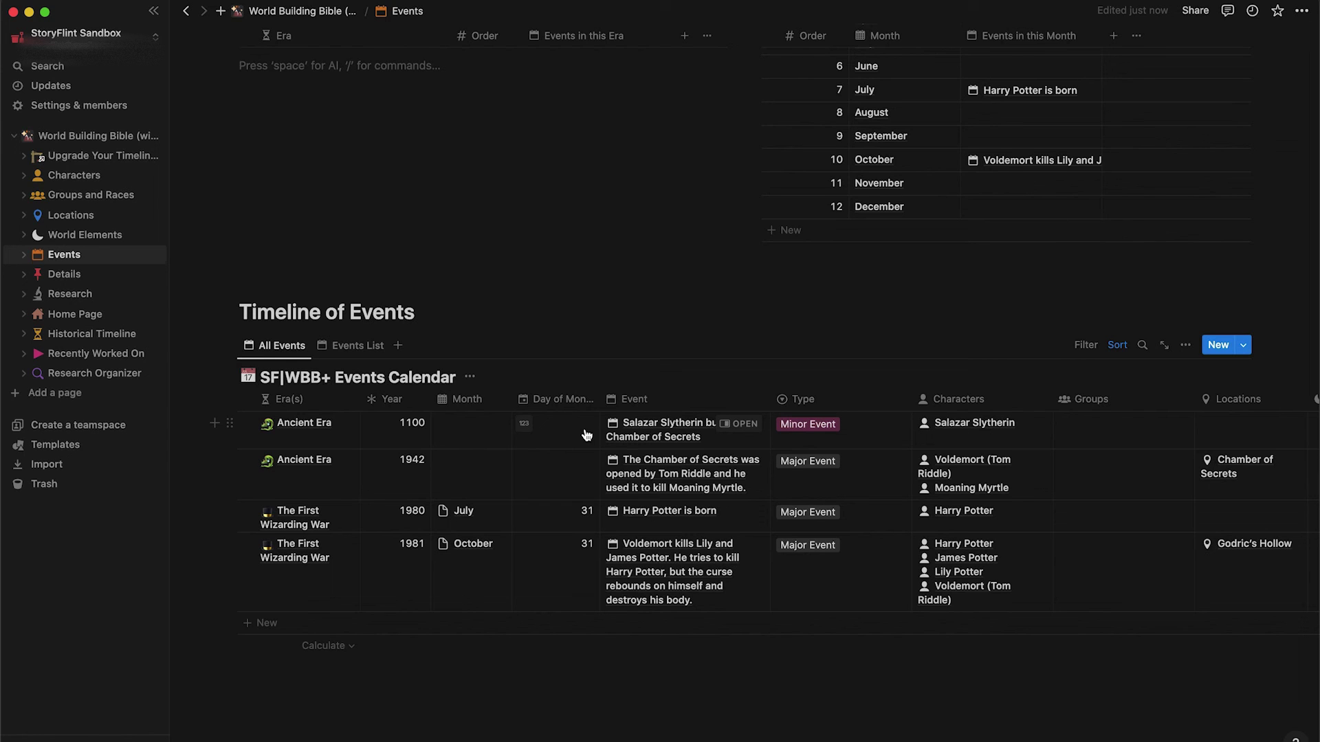
Step: Examine the Home Page overview of characters, timeline, groups and races, world elements, and locations
left_click(89, 323)
left_click(89, 323)
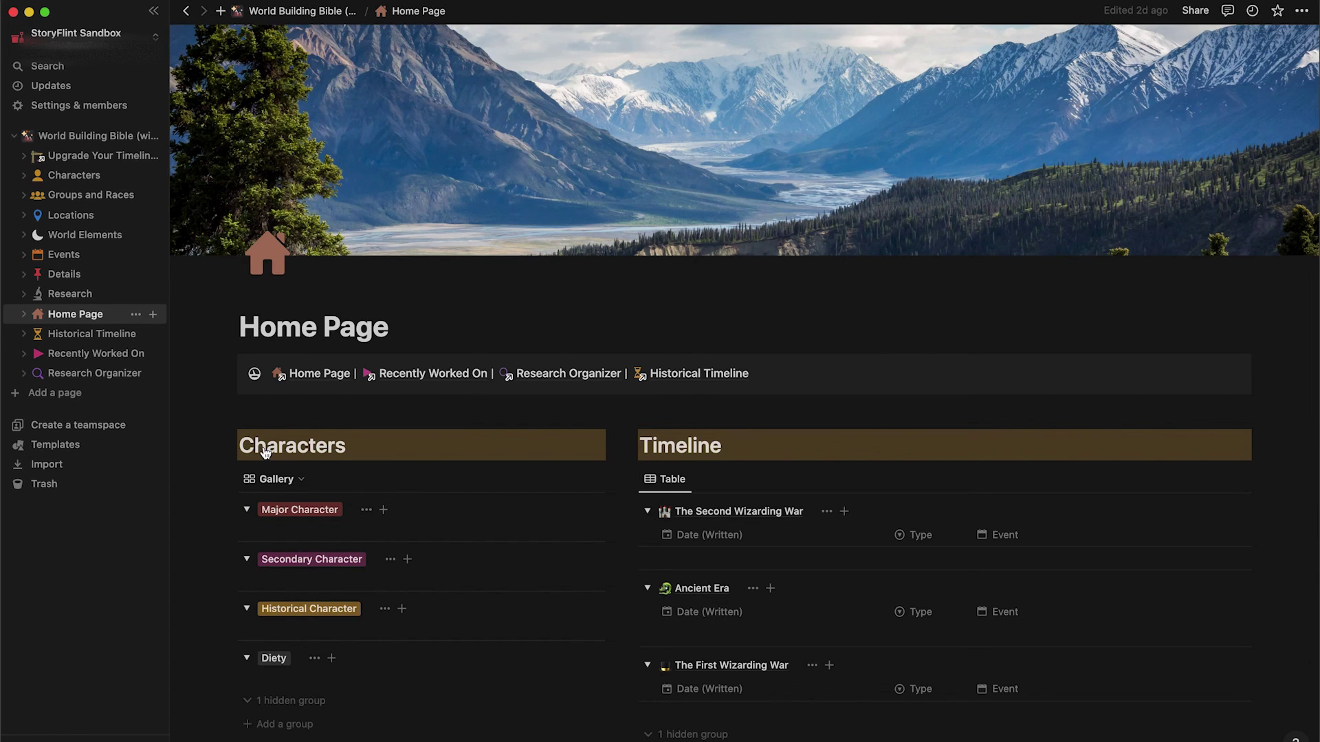
scroll(264, 447, "down", 10)
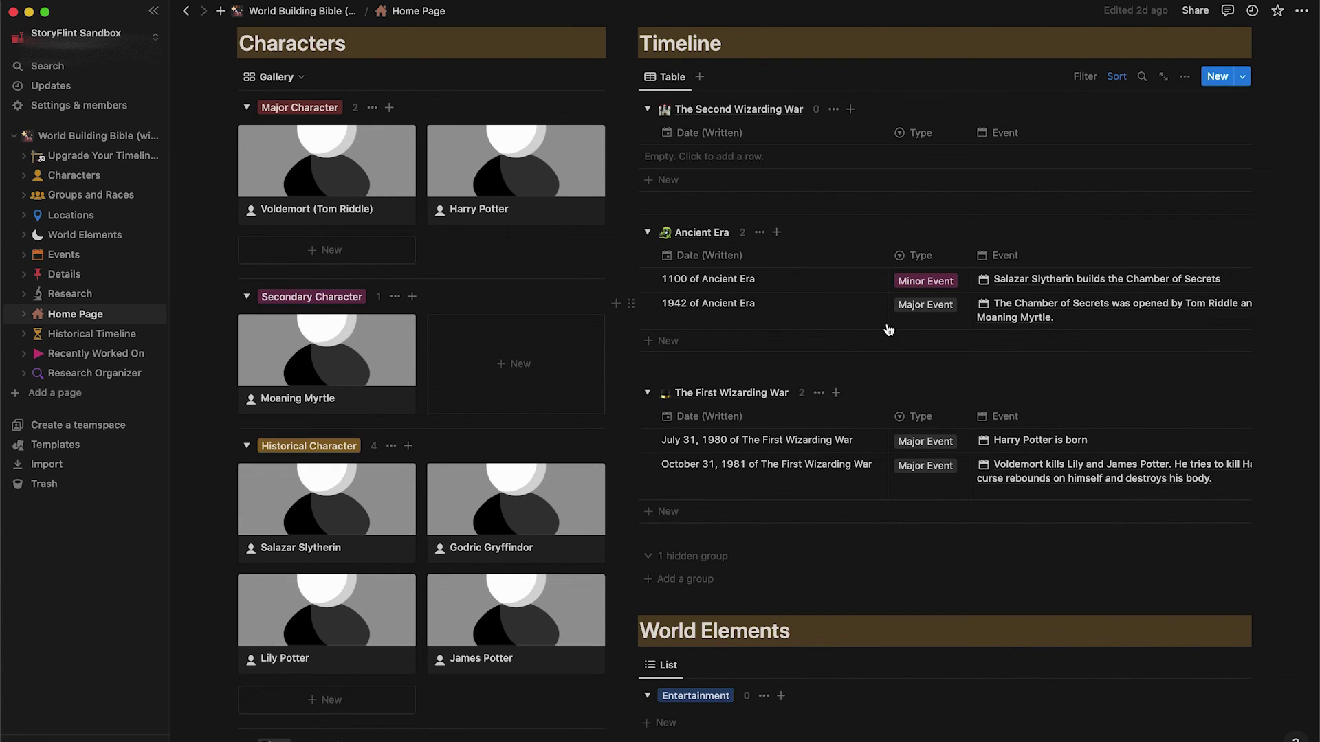
scroll(889, 330, "down", 12)
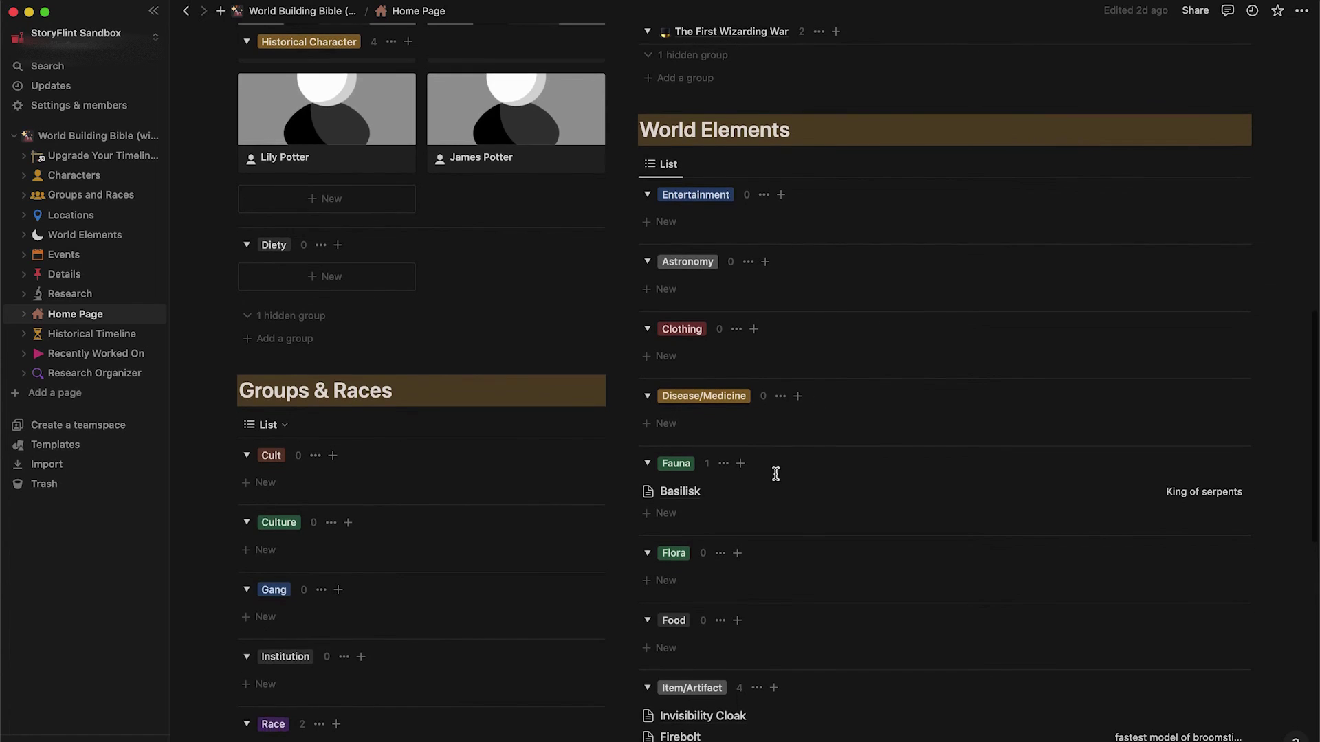
scroll(768, 481, "down", 4)
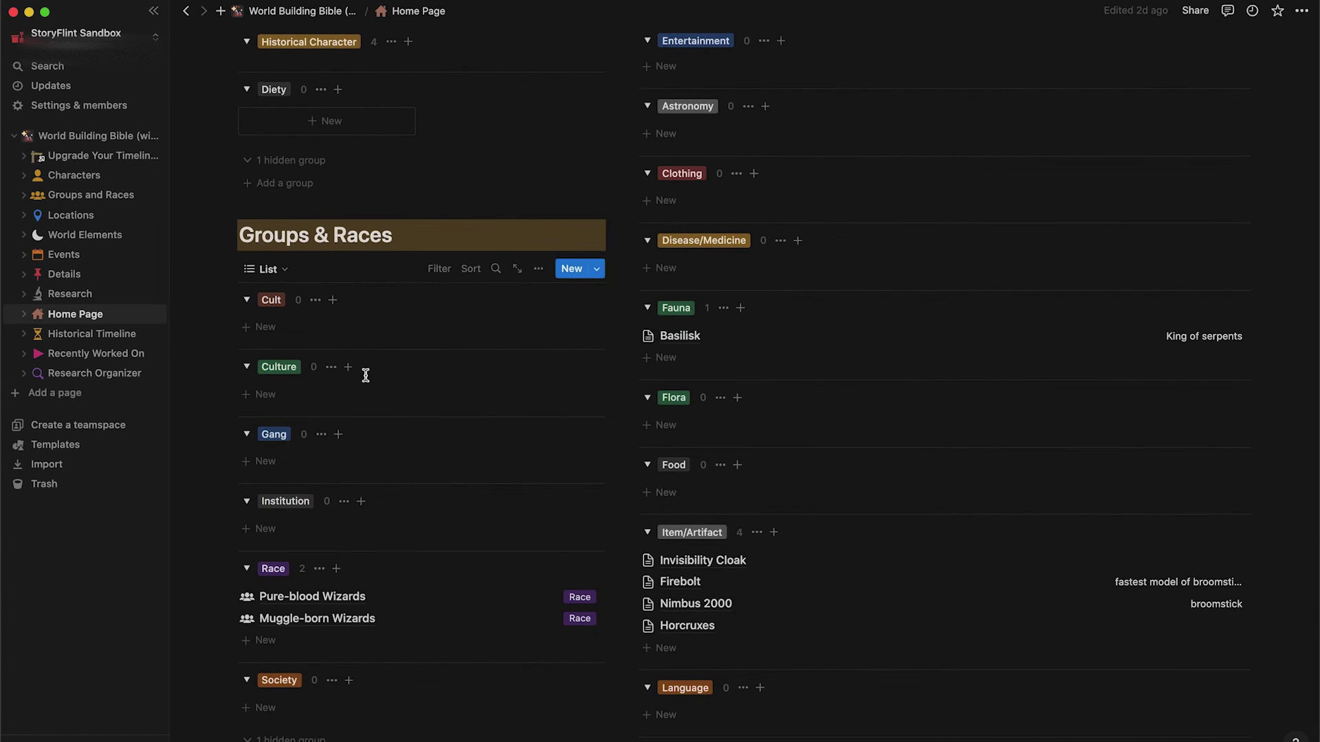
scroll(366, 376, "down", 3)
scroll(343, 415, "down", 4)
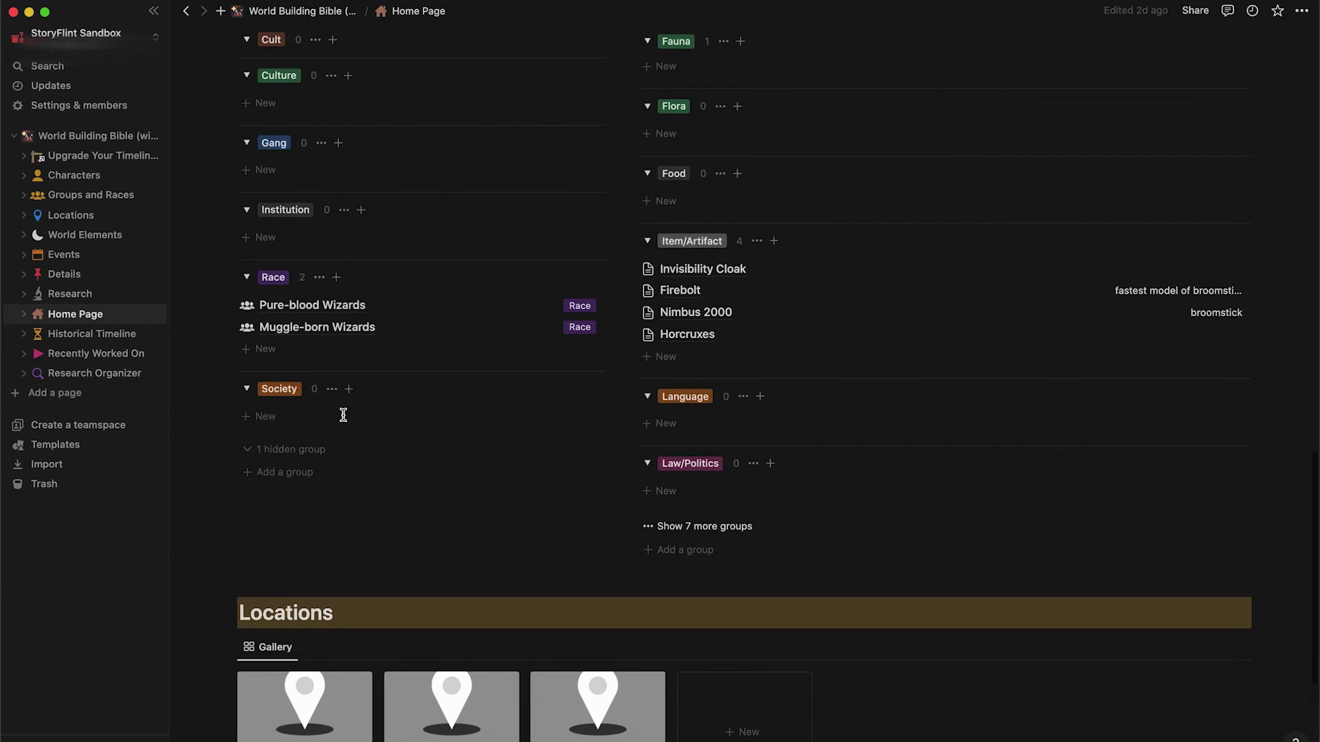
scroll(451, 636, "down", 2)
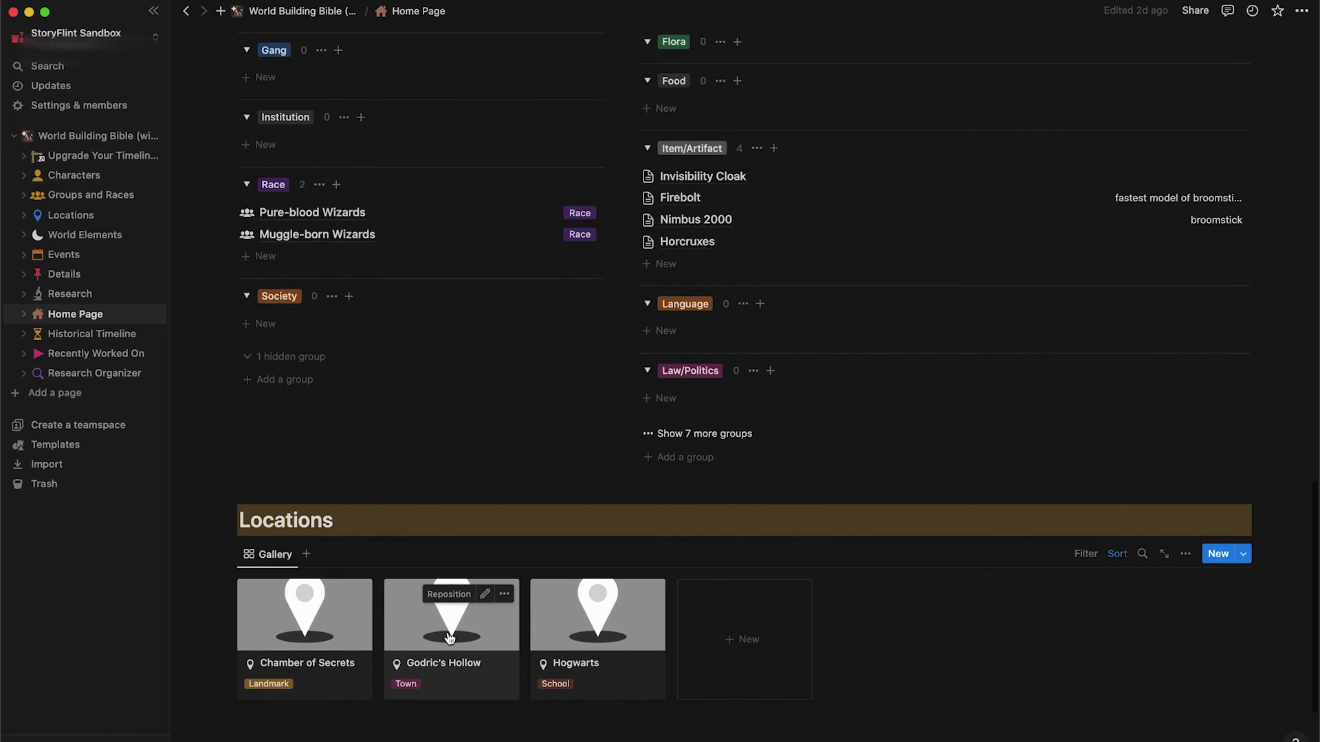